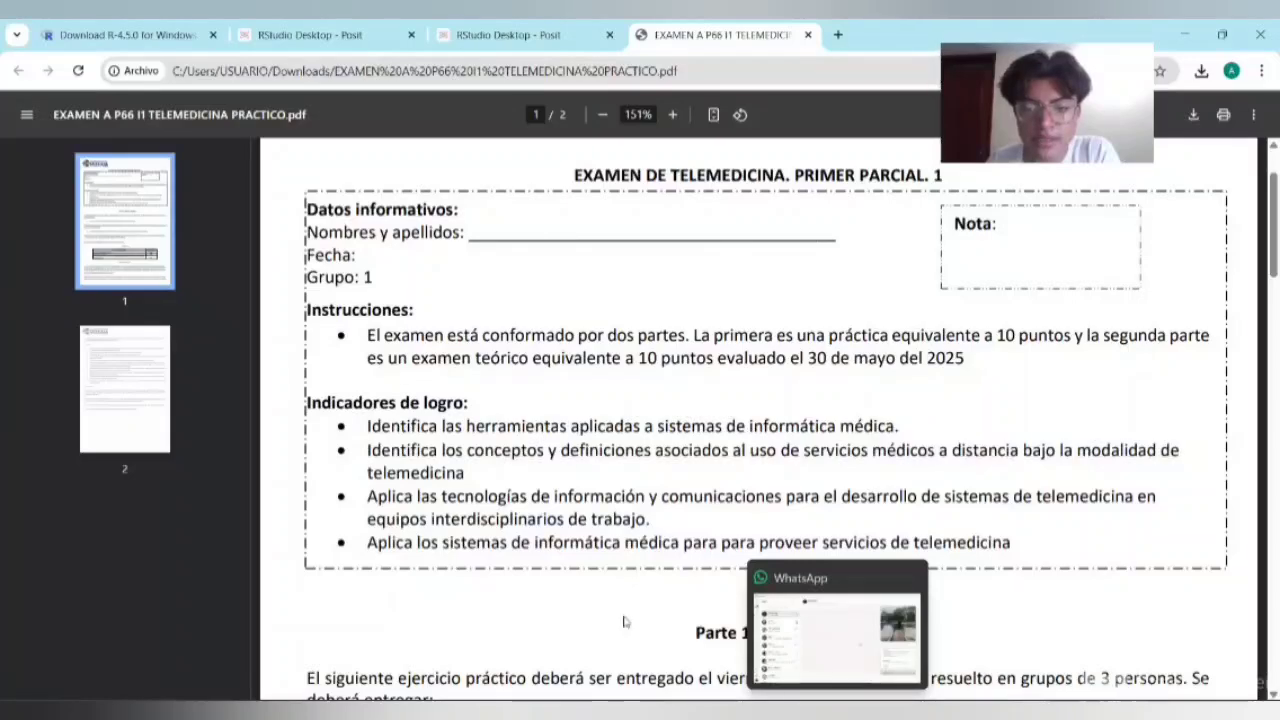
Step: Read the practical telemedicine exam PDF from the instructions and rubric through the ten questions on page 2
scroll(623, 621, down, 3)
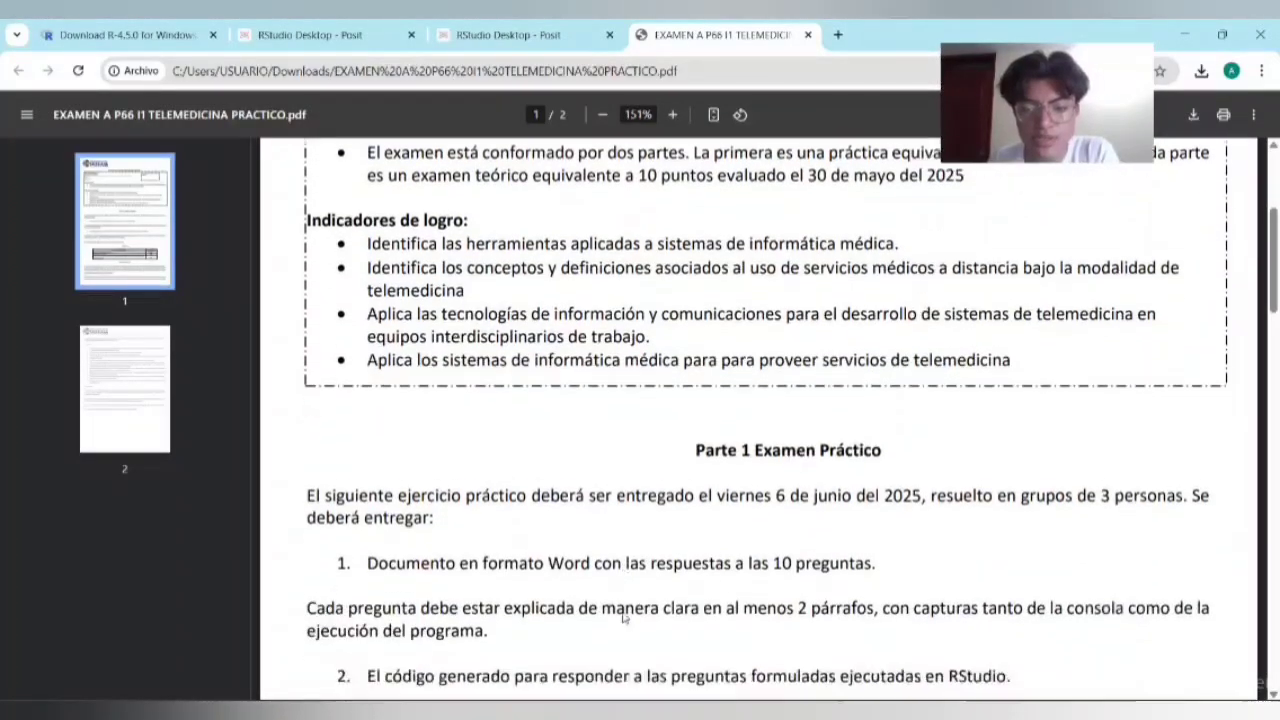
scroll(623, 617, down, 3)
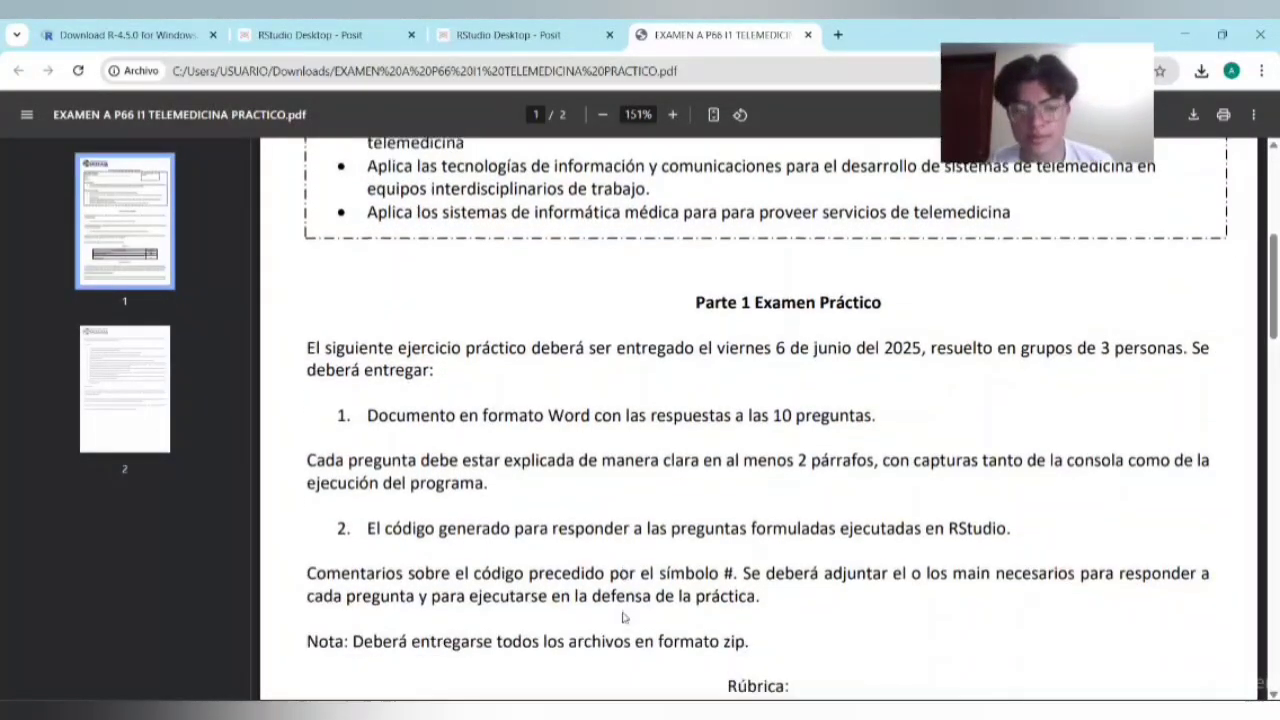
scroll(623, 617, down, 5)
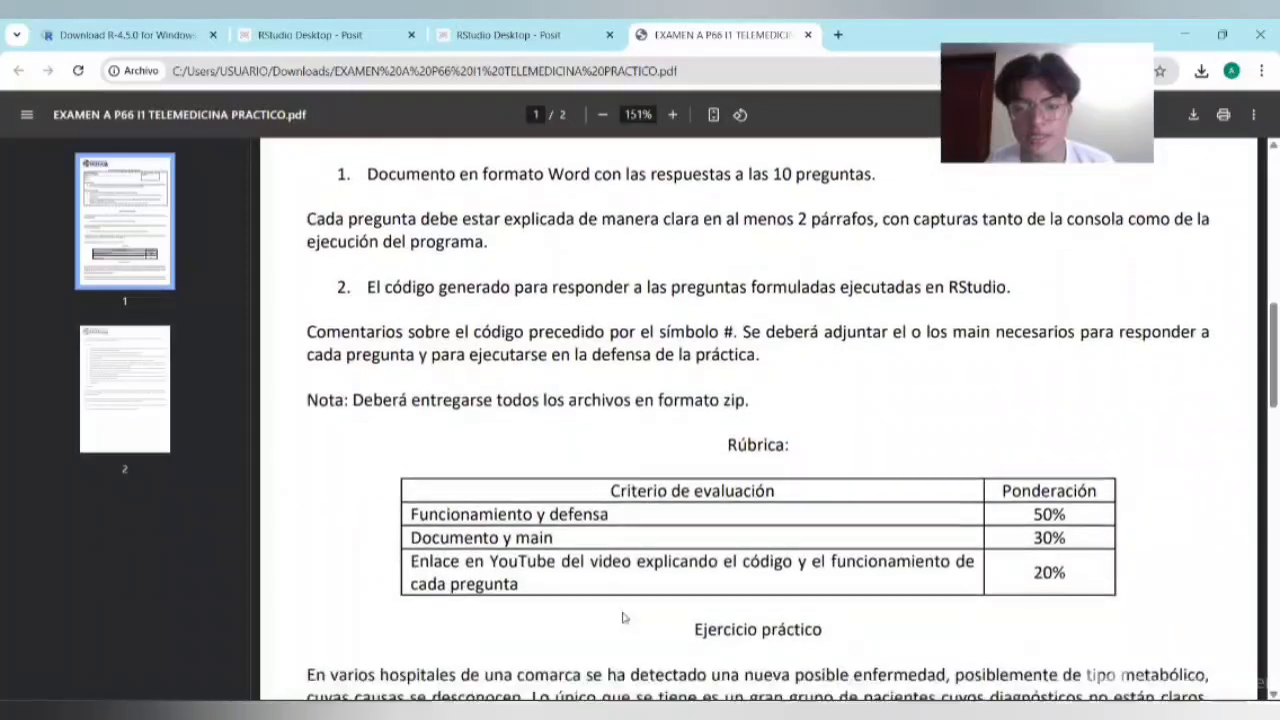
scroll(623, 617, down, 15)
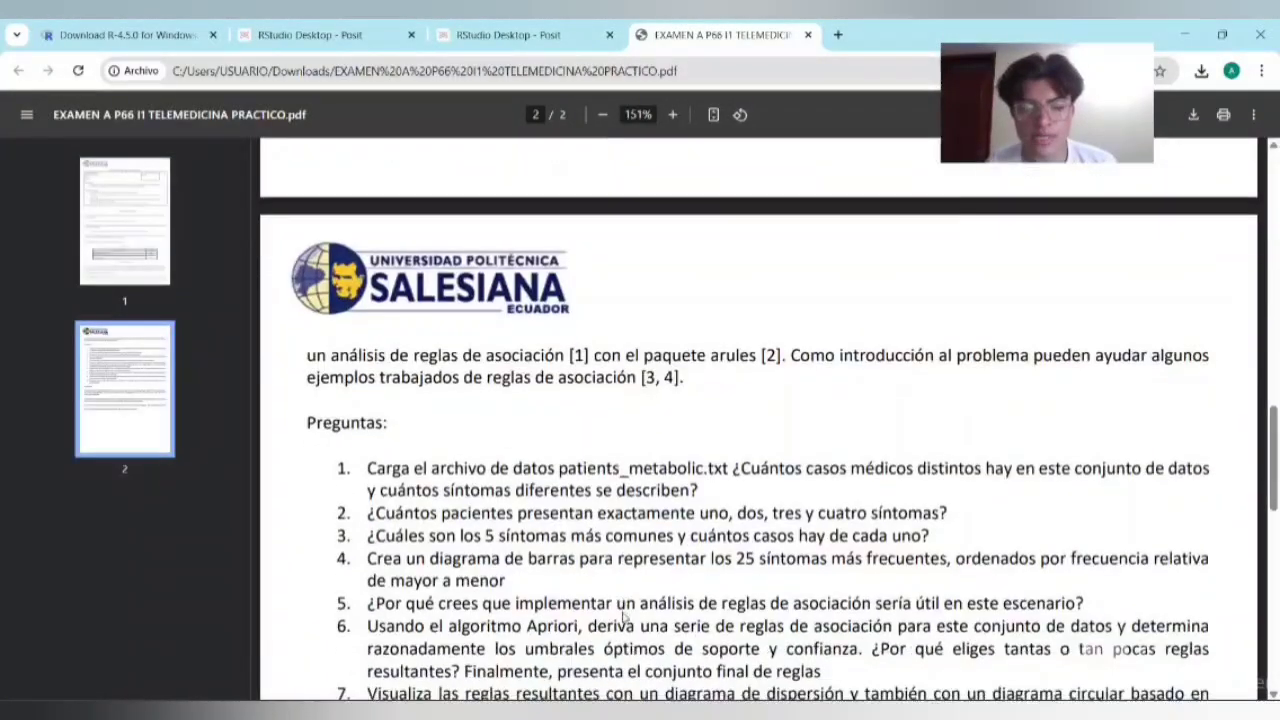
scroll(623, 617, down, 3)
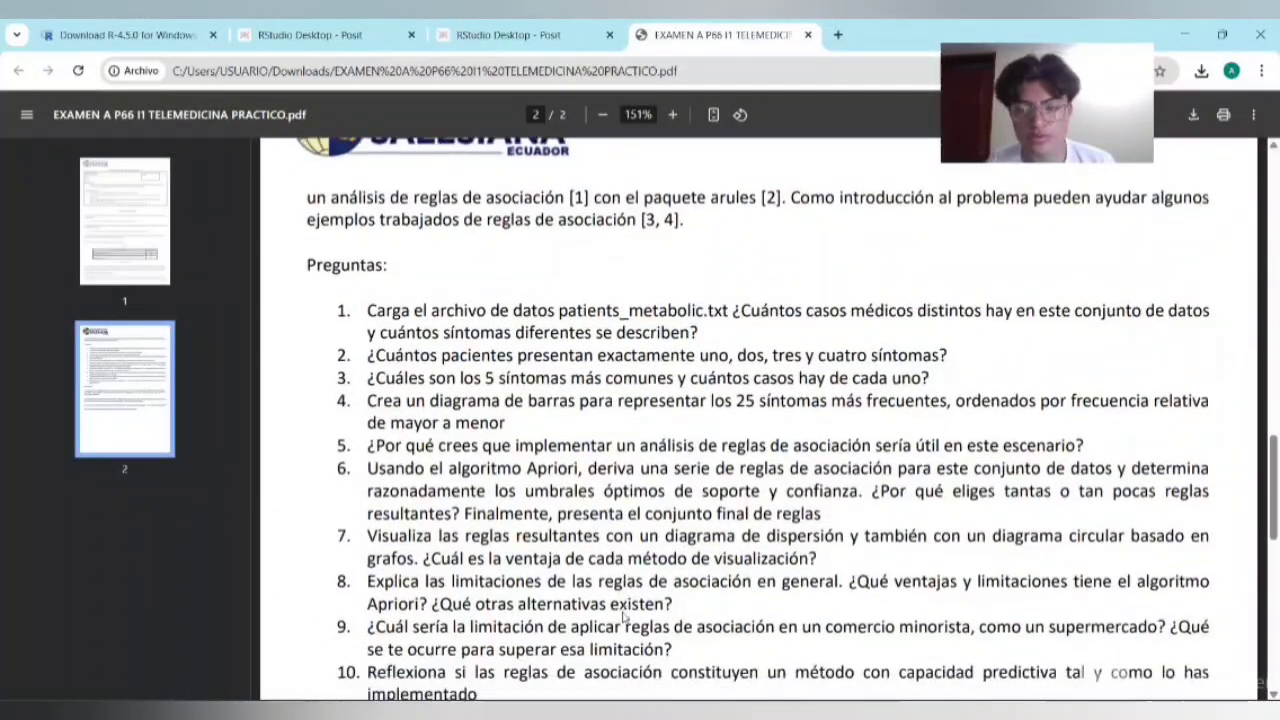
scroll(623, 617, down, 1)
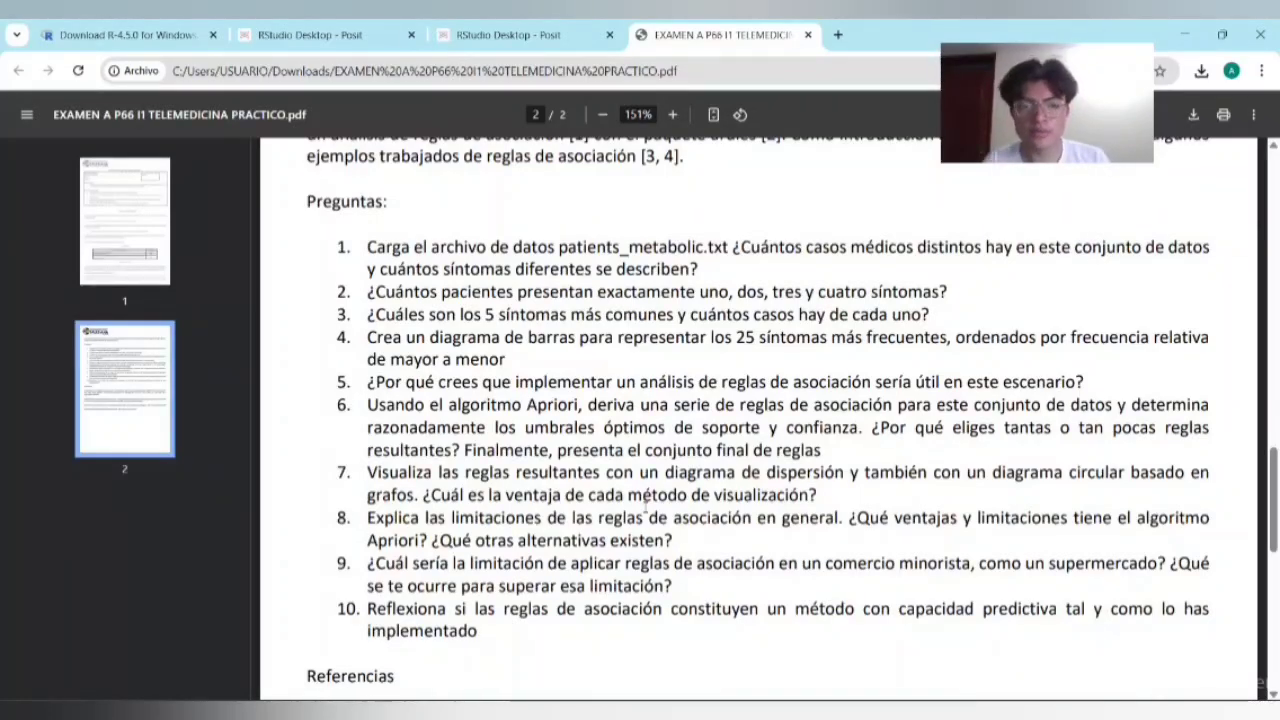
Step: Review the RStudio Desktop download page and the R-4.5.0 for Windows download page in the browser
click(252, 27)
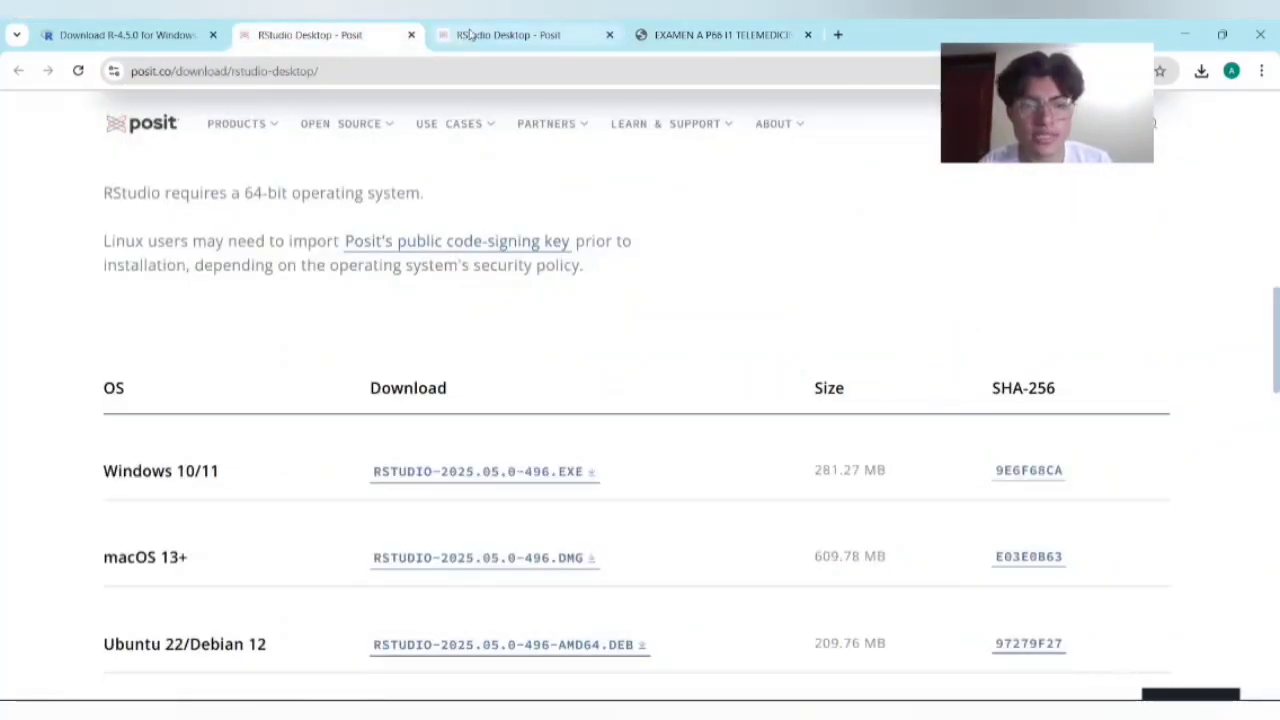
scroll(447, 212, up, 5)
click(125, 30)
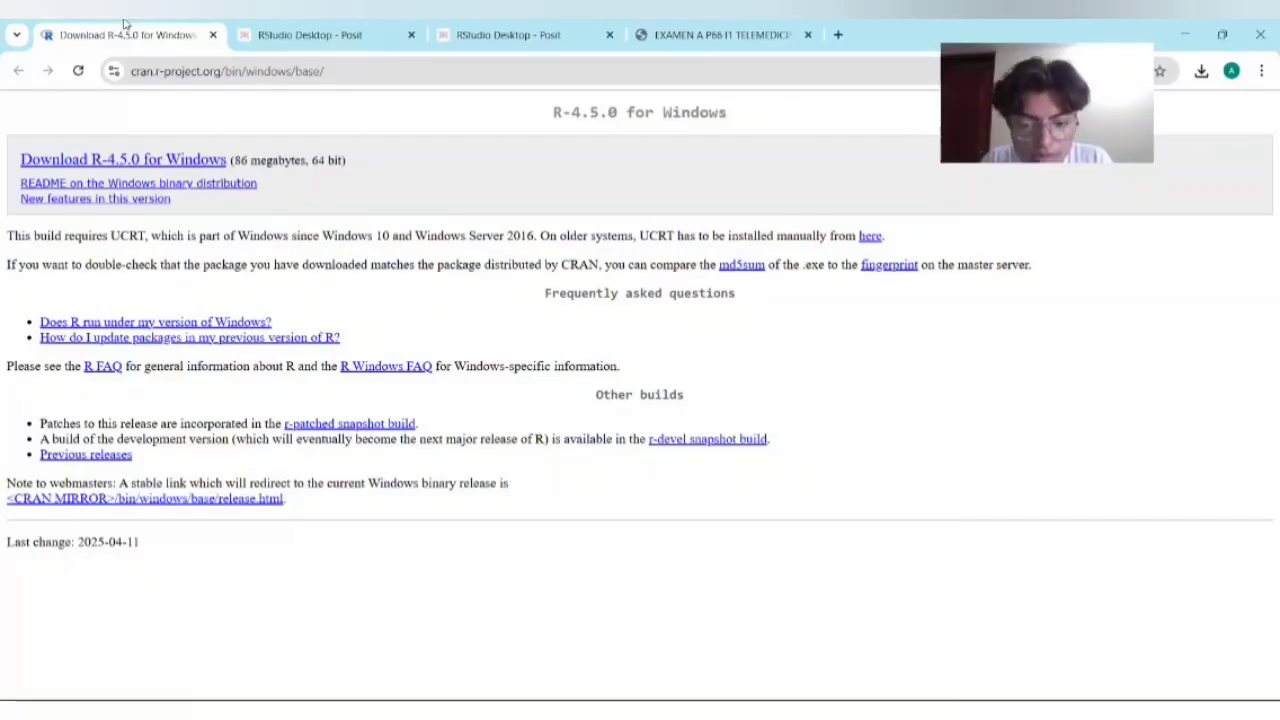
click(270, 22)
scroll(509, 251, up, 1)
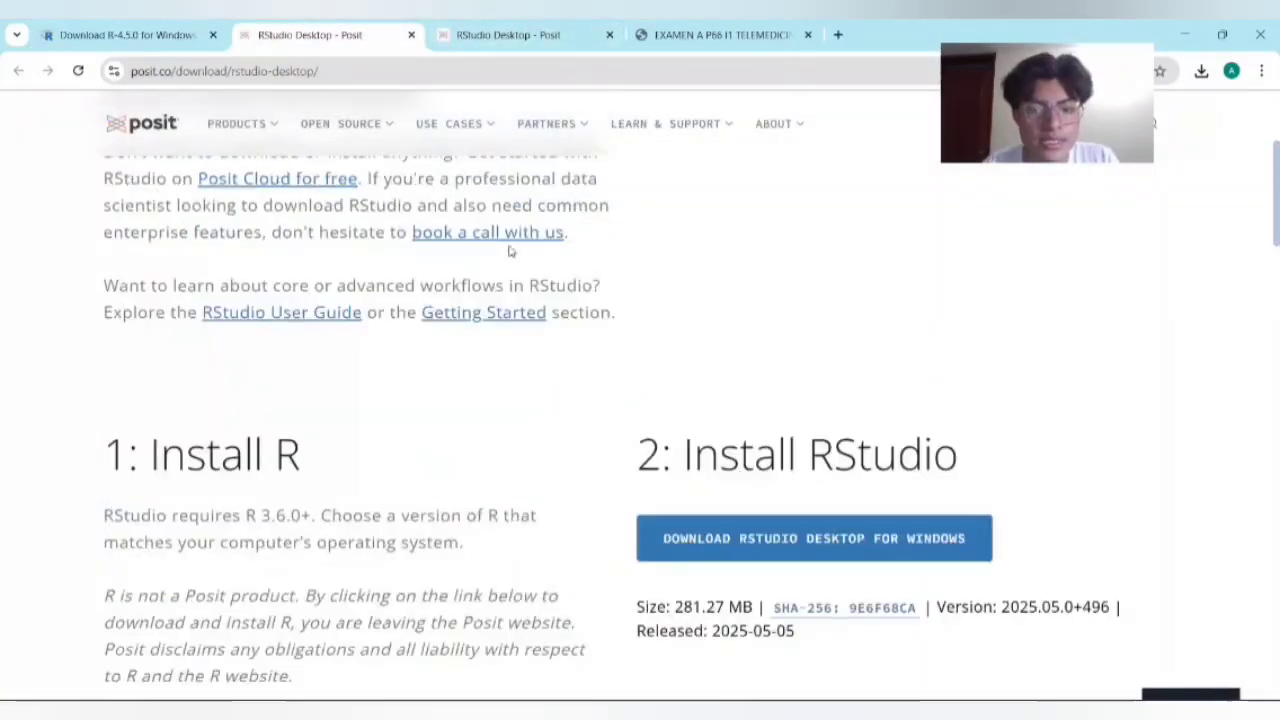
scroll(509, 251, up, 1)
scroll(509, 251, down, 2)
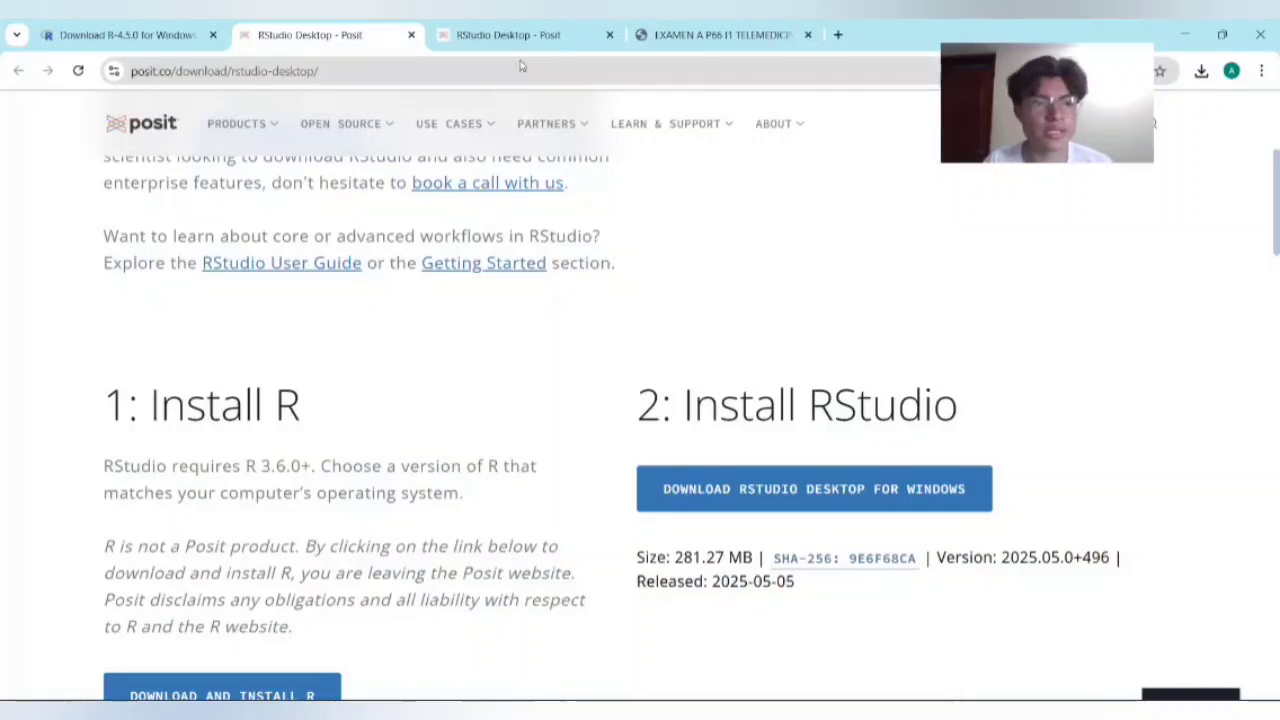
click(130, 35)
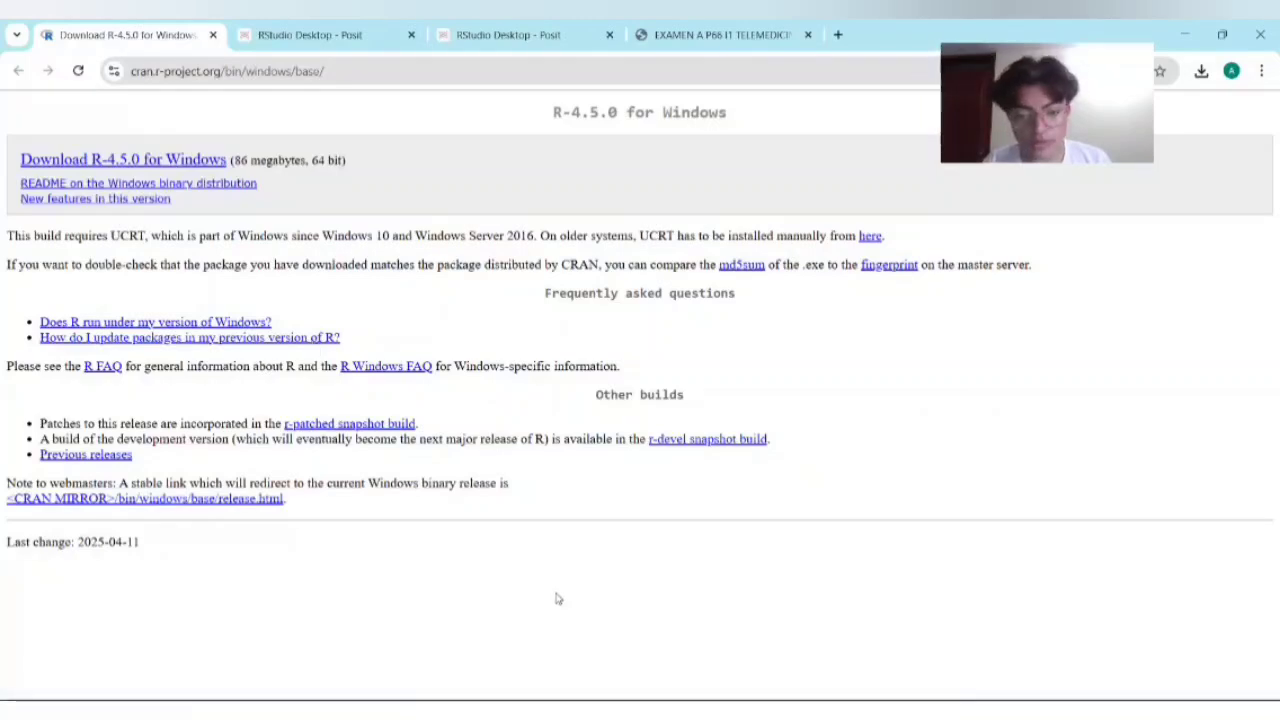
Step: Switch to the Descargas folder, run the R-4.5.0-win installer in Español, and accept the license information and the default destination folder
key(alt+Tab)
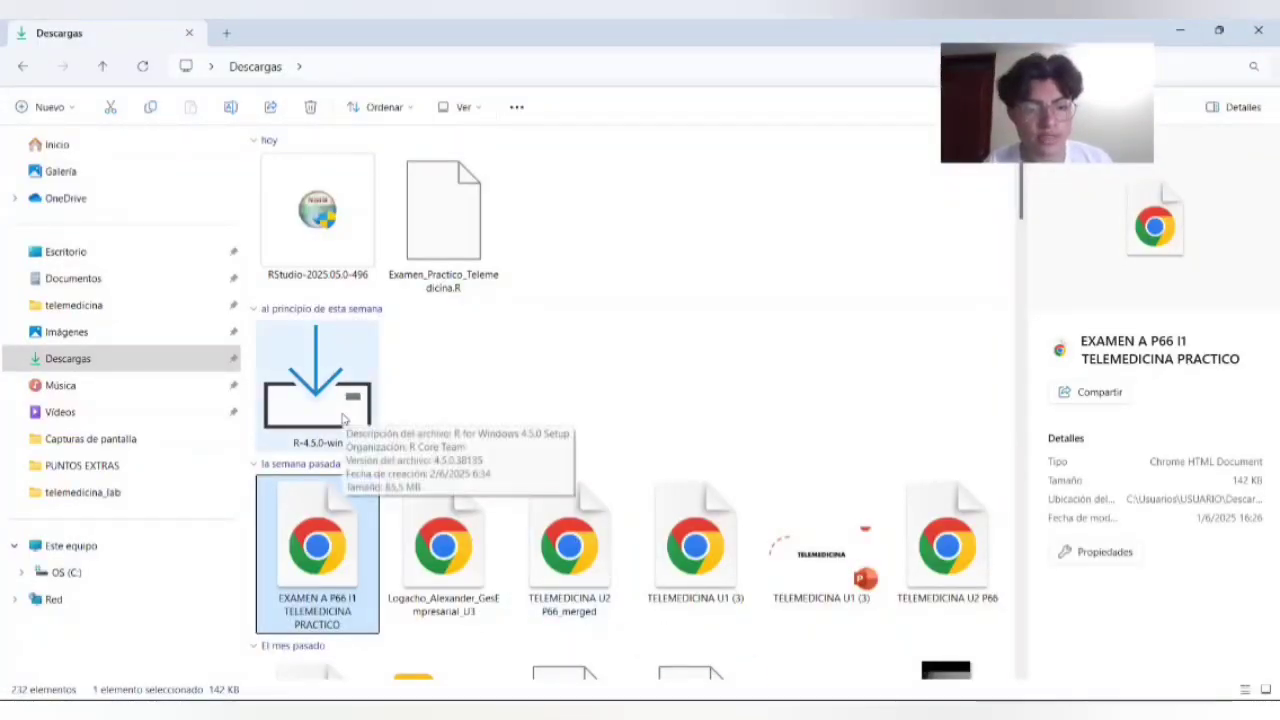
double_click(374, 395)
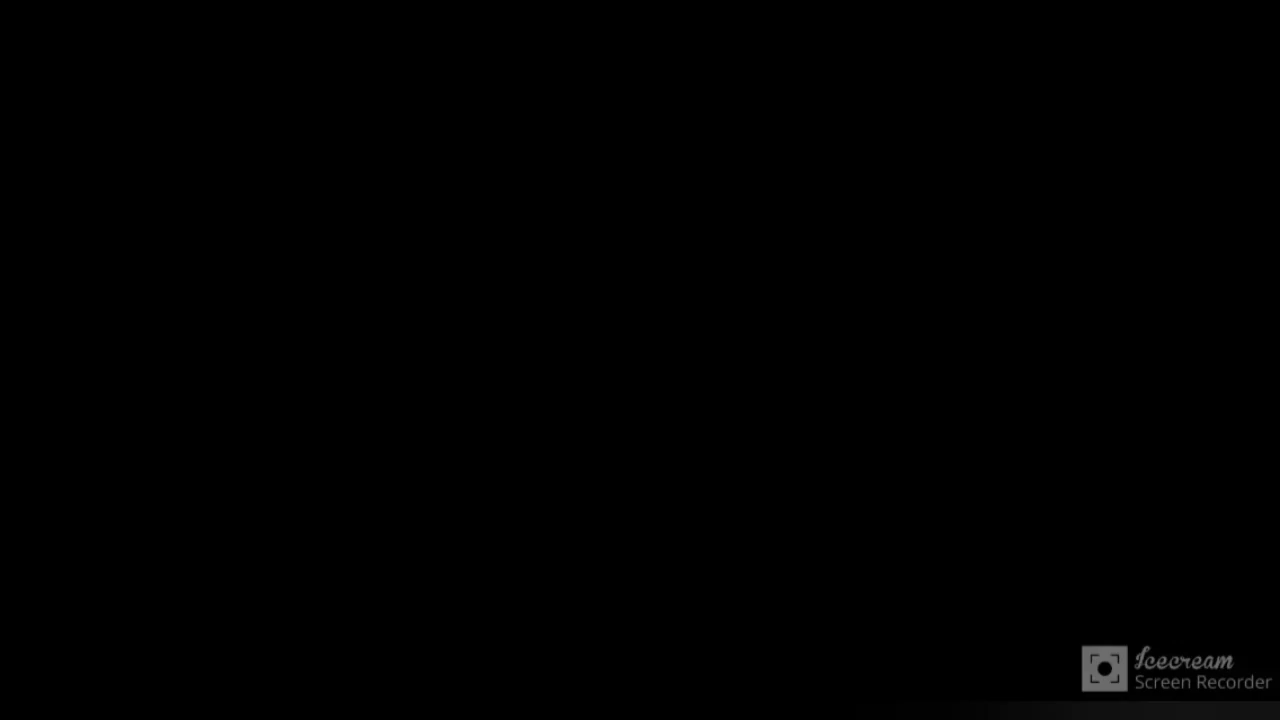
click(590, 510)
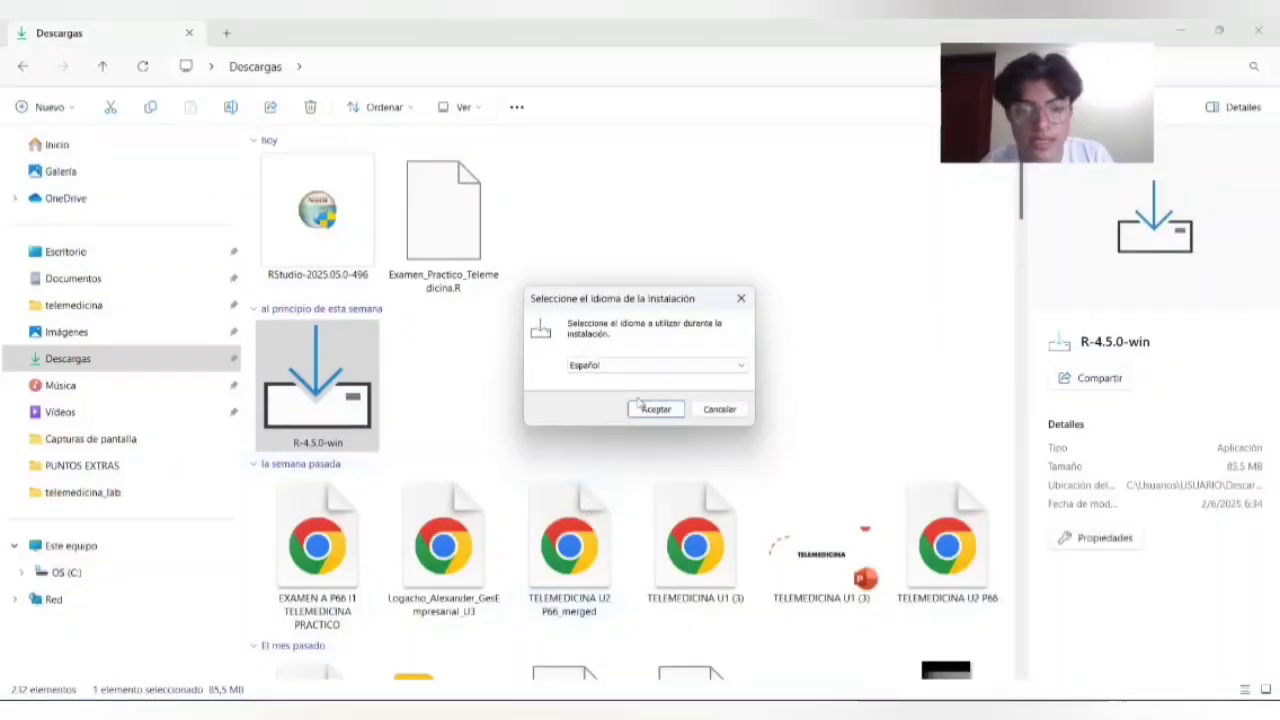
click(655, 409)
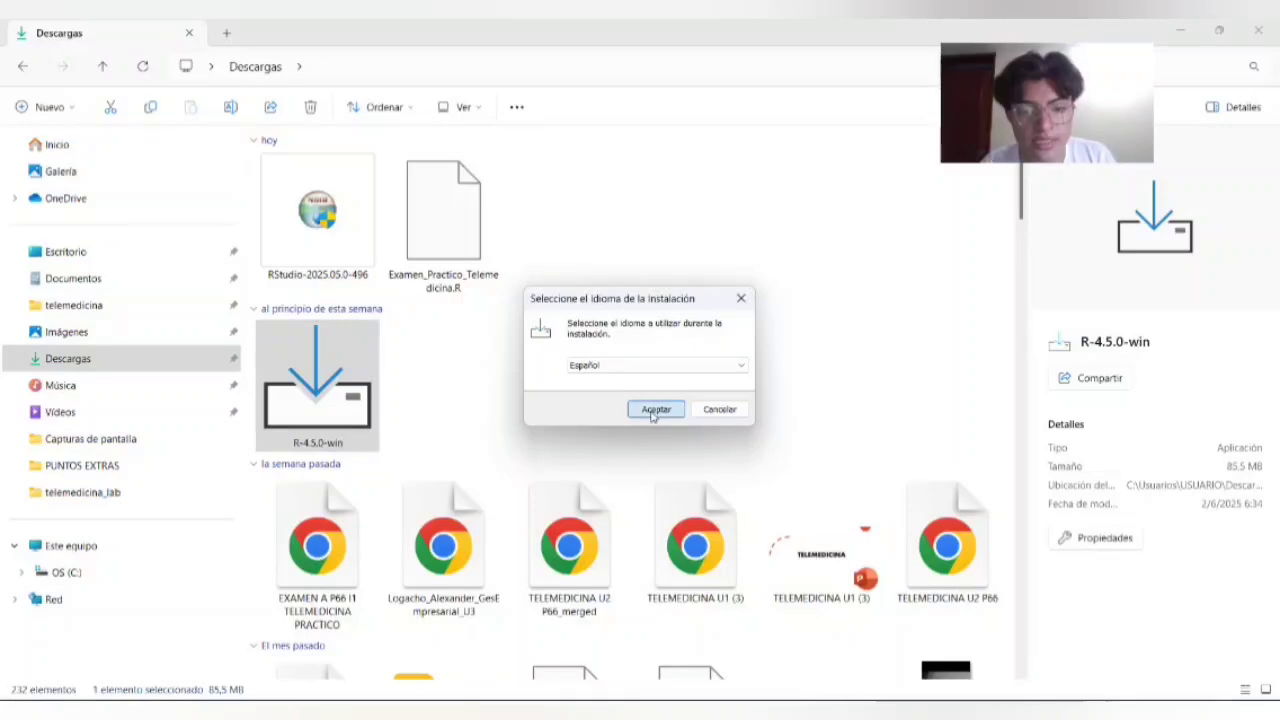
scroll(640, 385, down, 6)
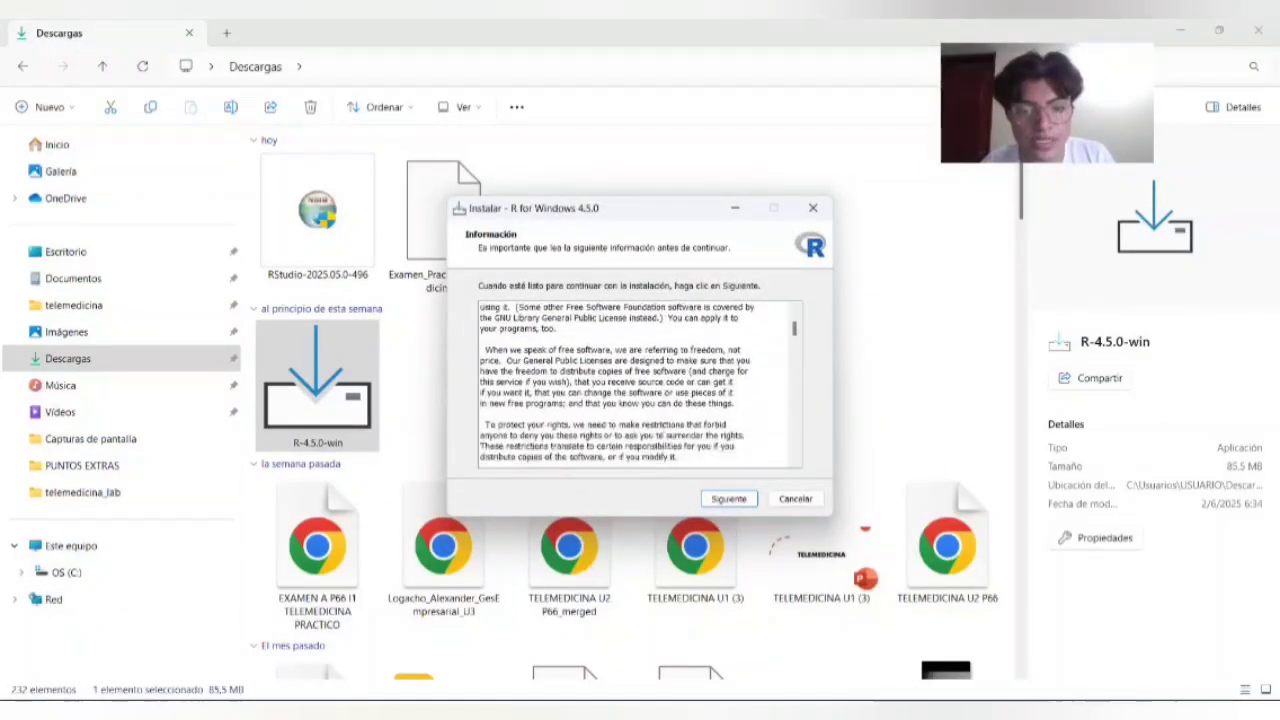
click(729, 505)
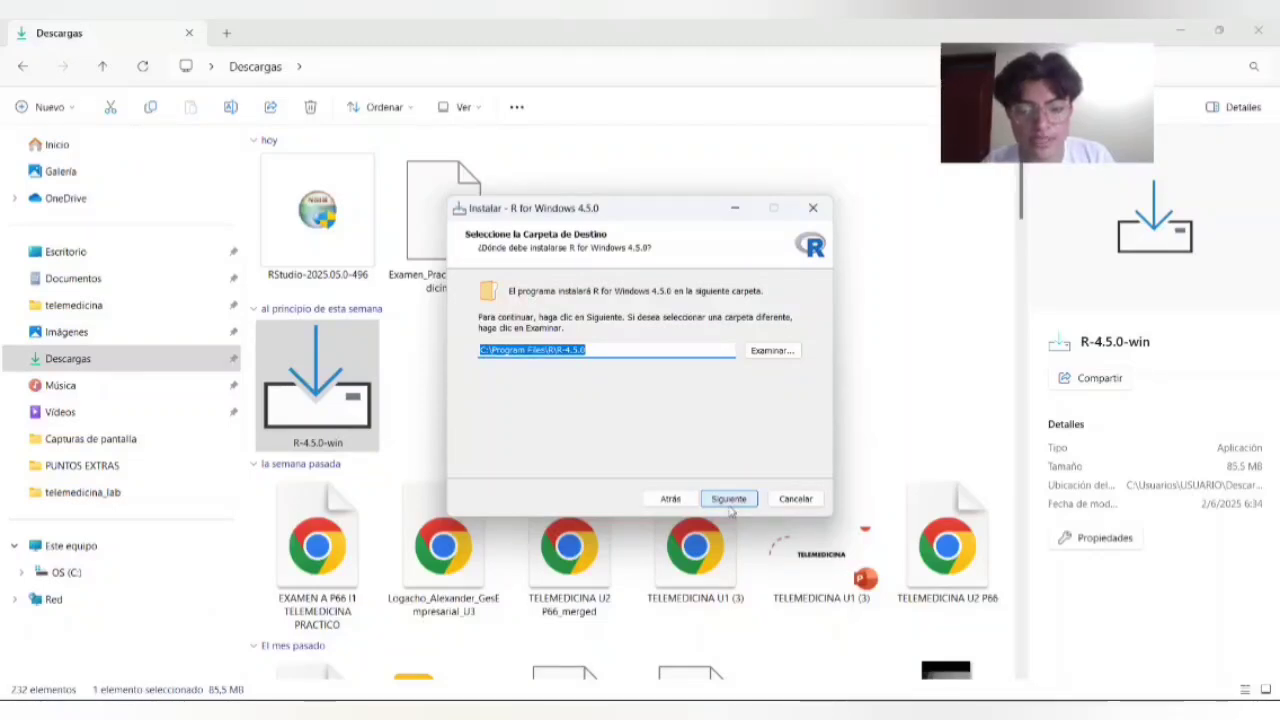
click(730, 506)
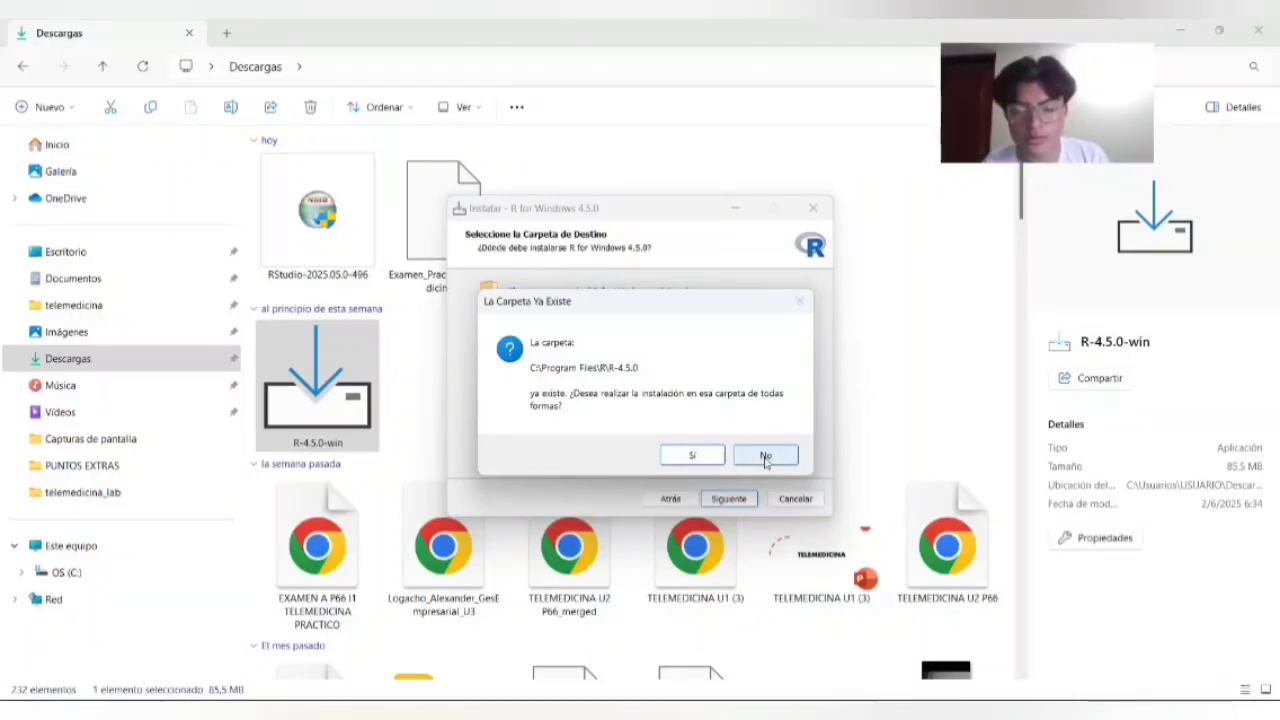
Step: Decline installing R into the existing C:\Program Files\R\R-4.5.0 folder and exit the setup without installing
click(766, 458)
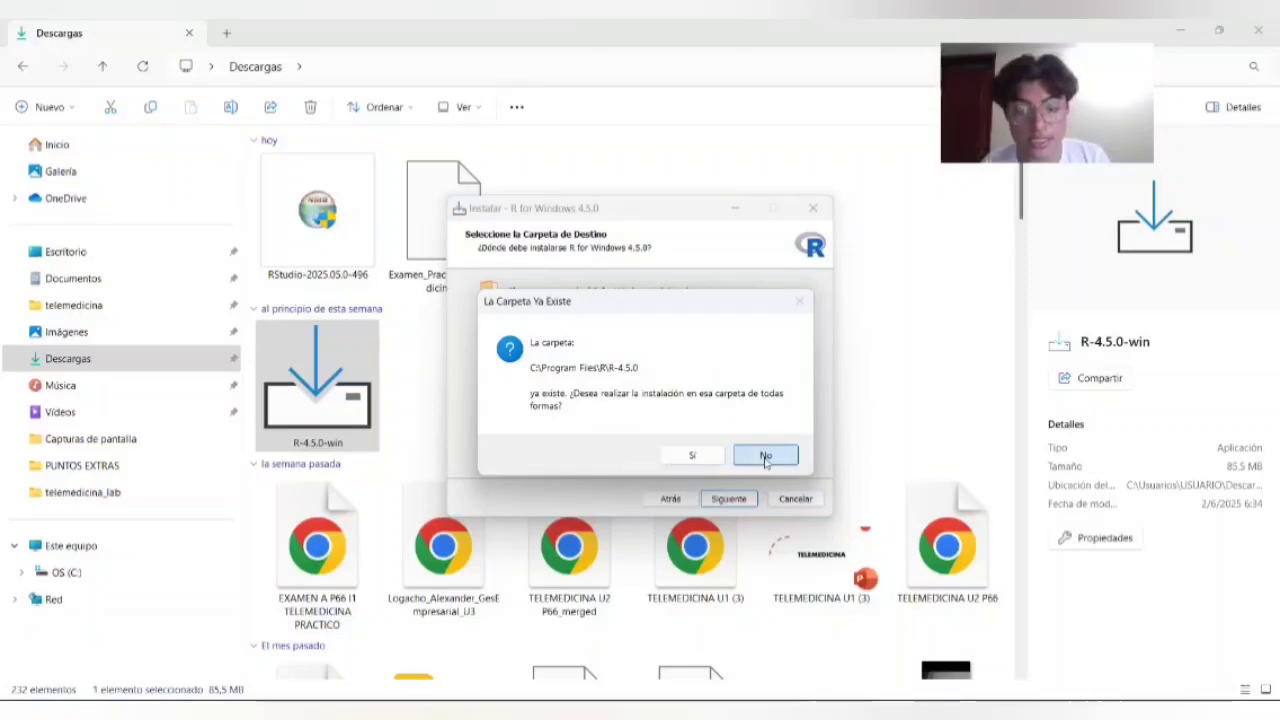
click(813, 210)
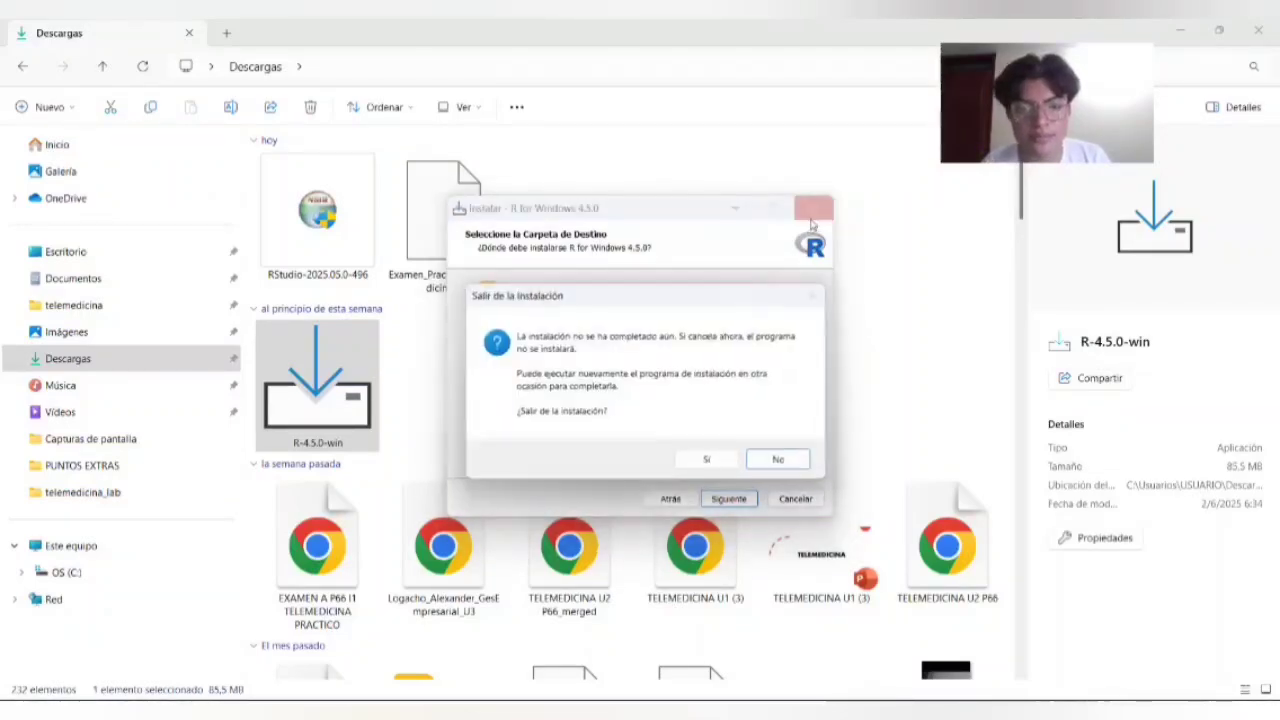
click(775, 459)
click(780, 500)
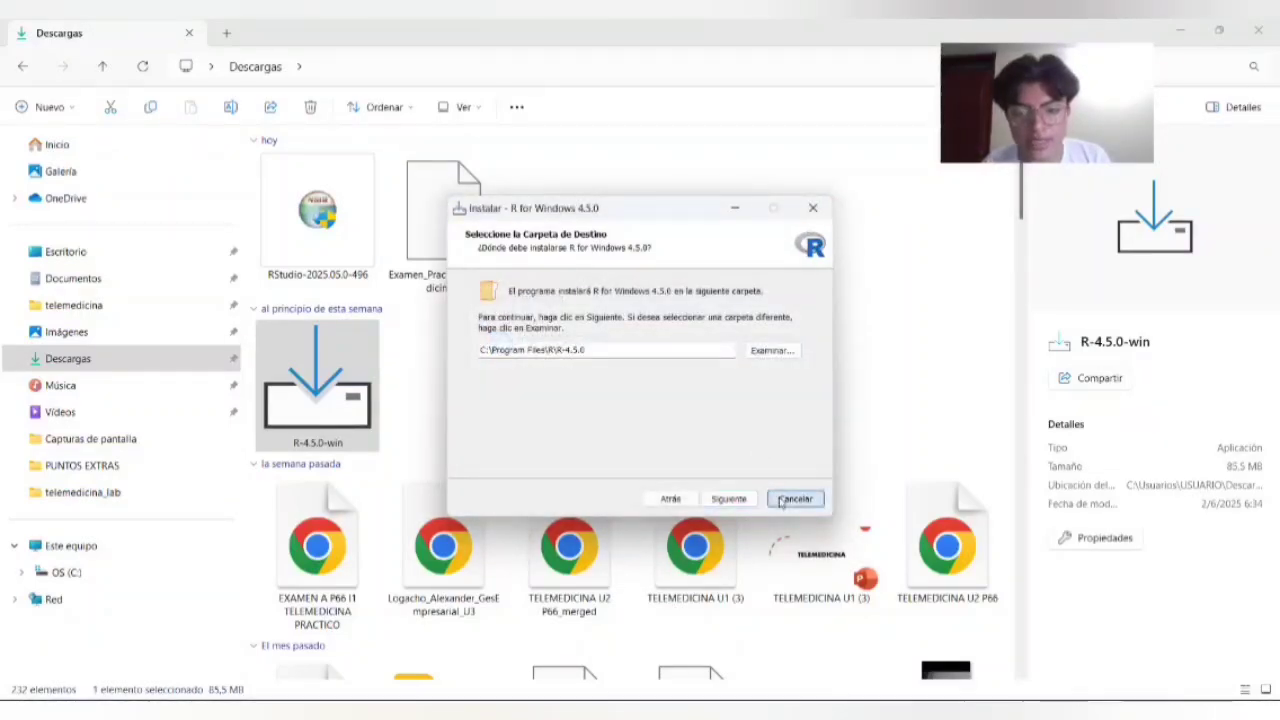
click(712, 460)
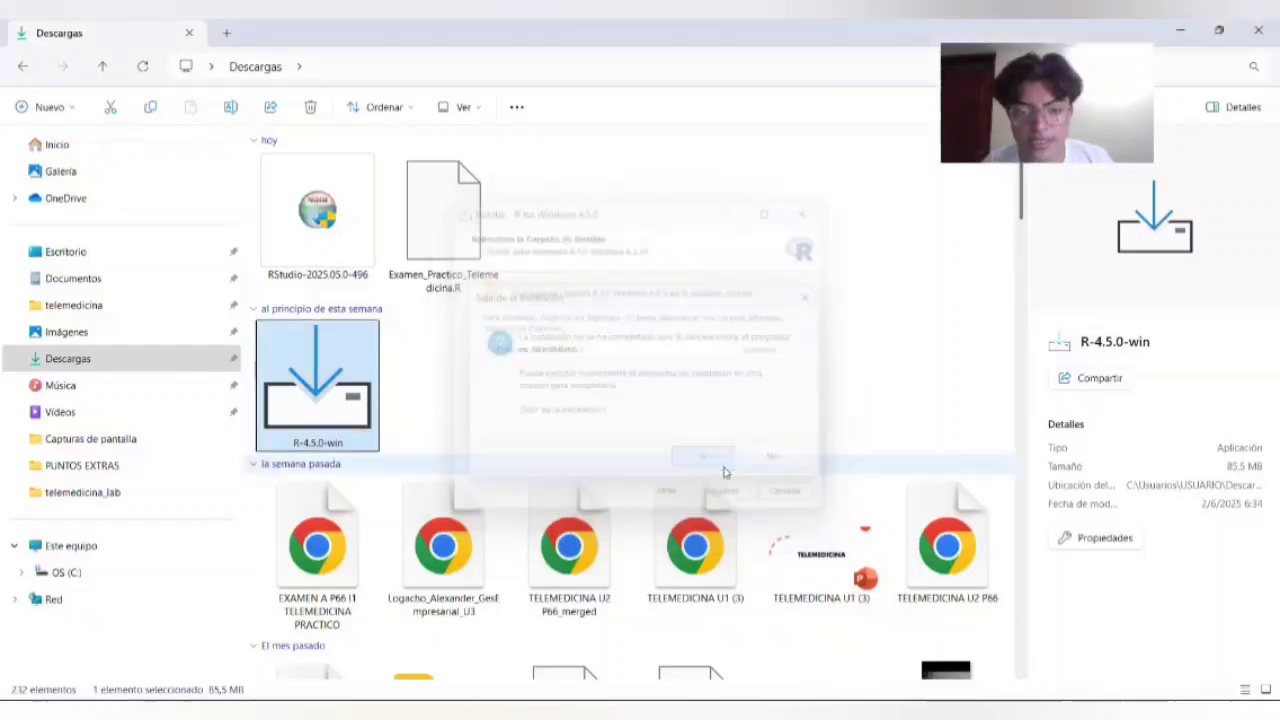
Step: Return to the browser and examine the RStudio Desktop page's install steps and the installer list for each operating system
click(640, 710)
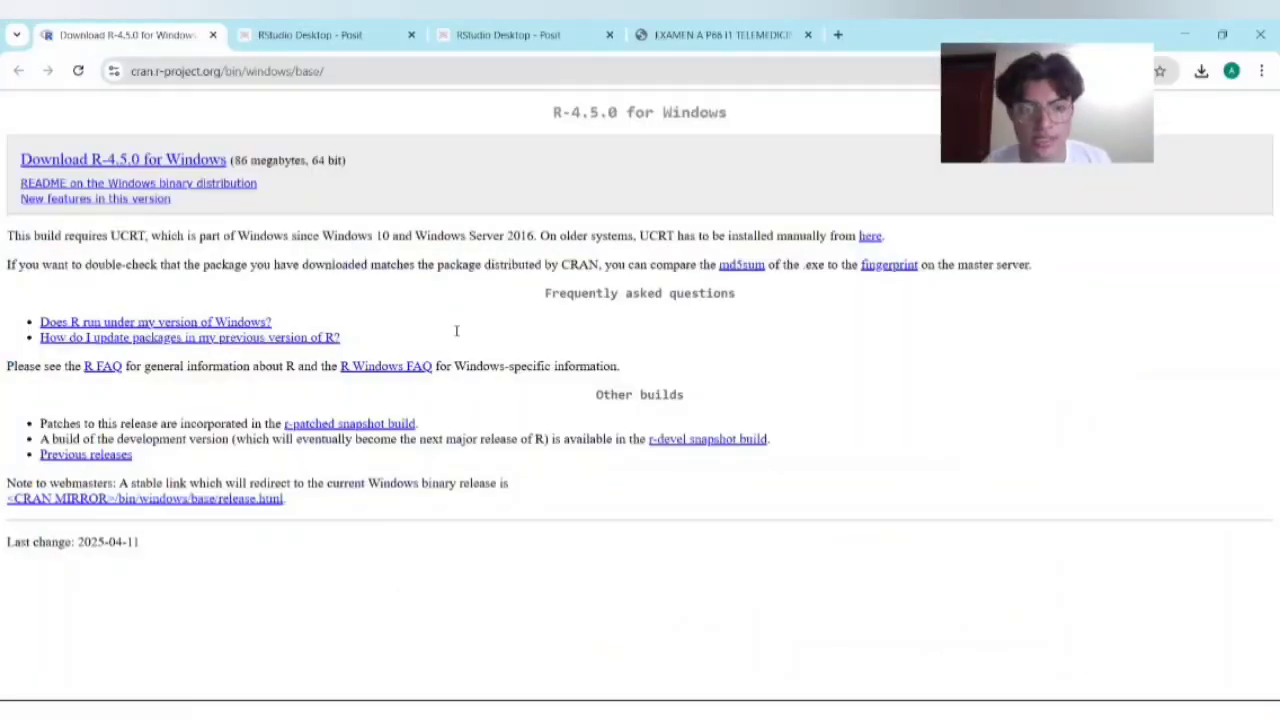
click(330, 38)
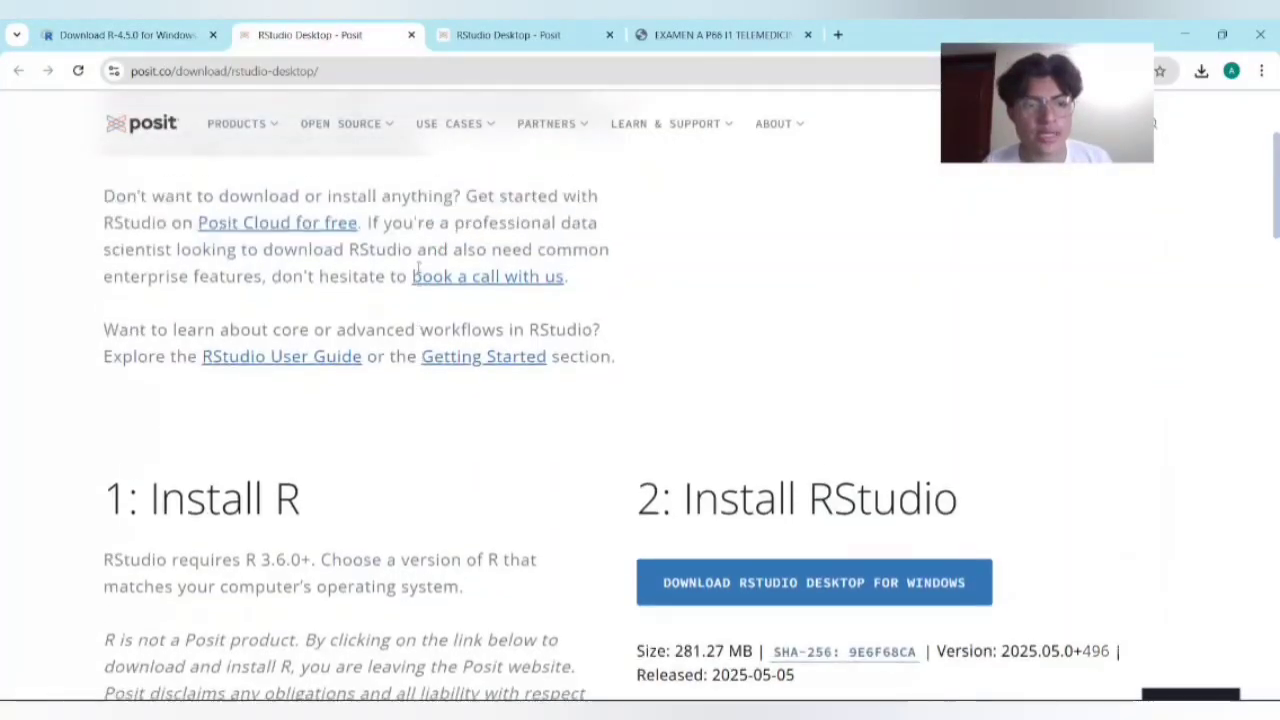
scroll(418, 265, up, 3)
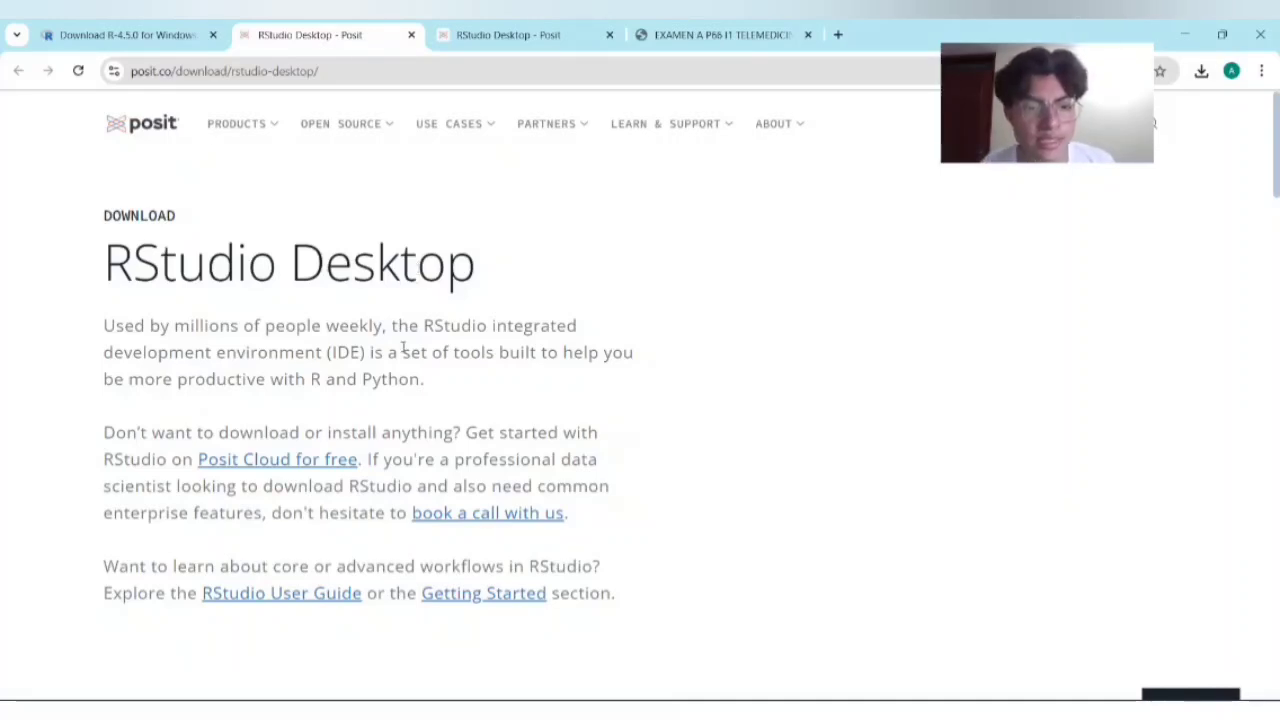
scroll(403, 348, down, 5)
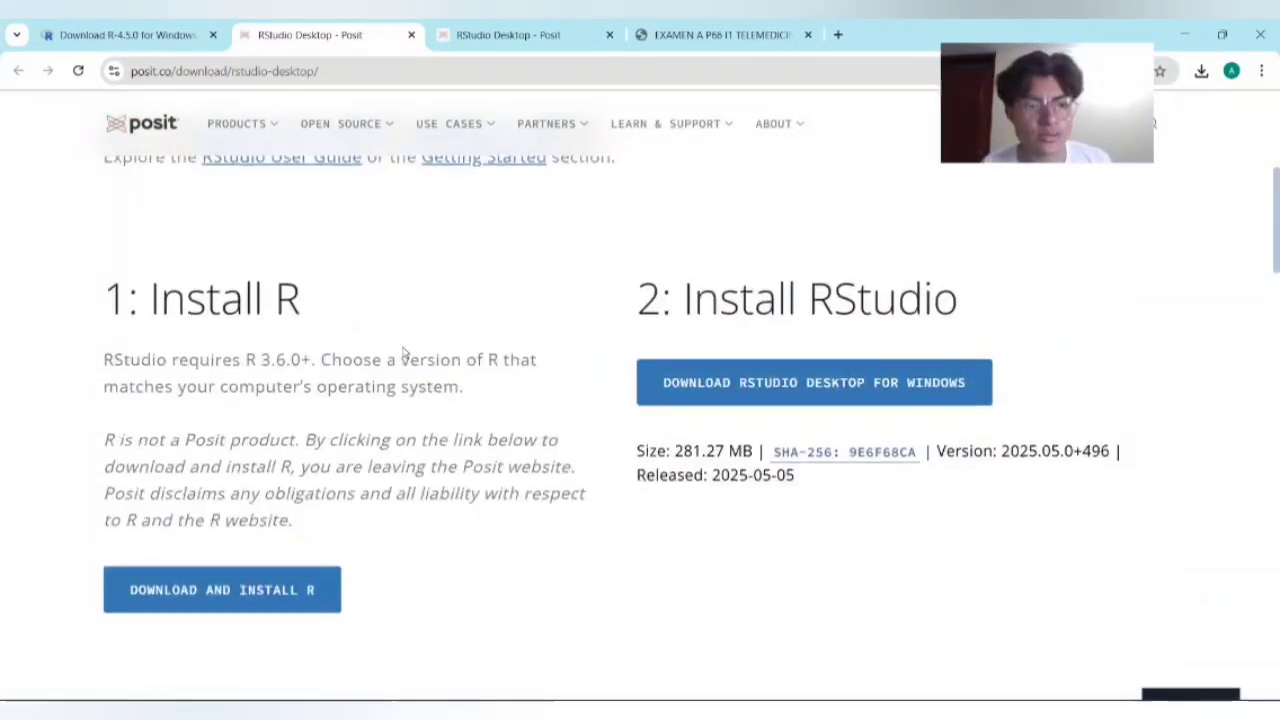
scroll(403, 350, down, 2)
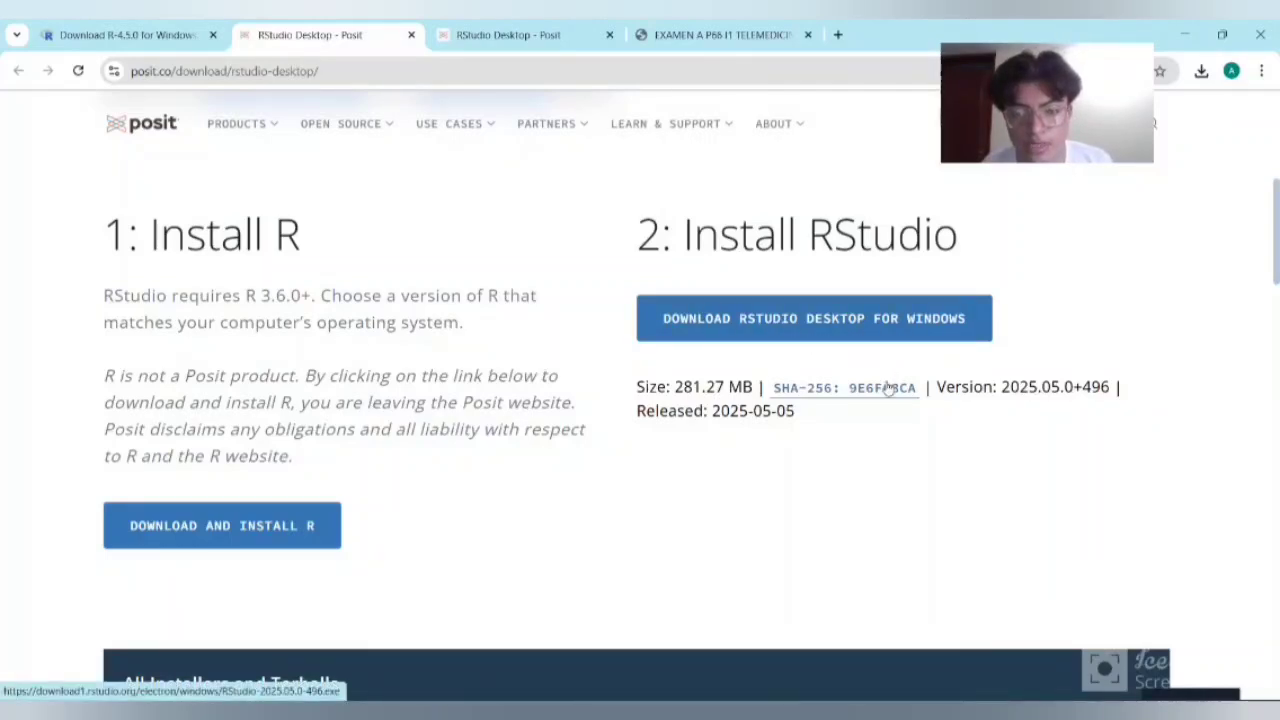
scroll(716, 408, down, 4)
scroll(716, 408, down, 3)
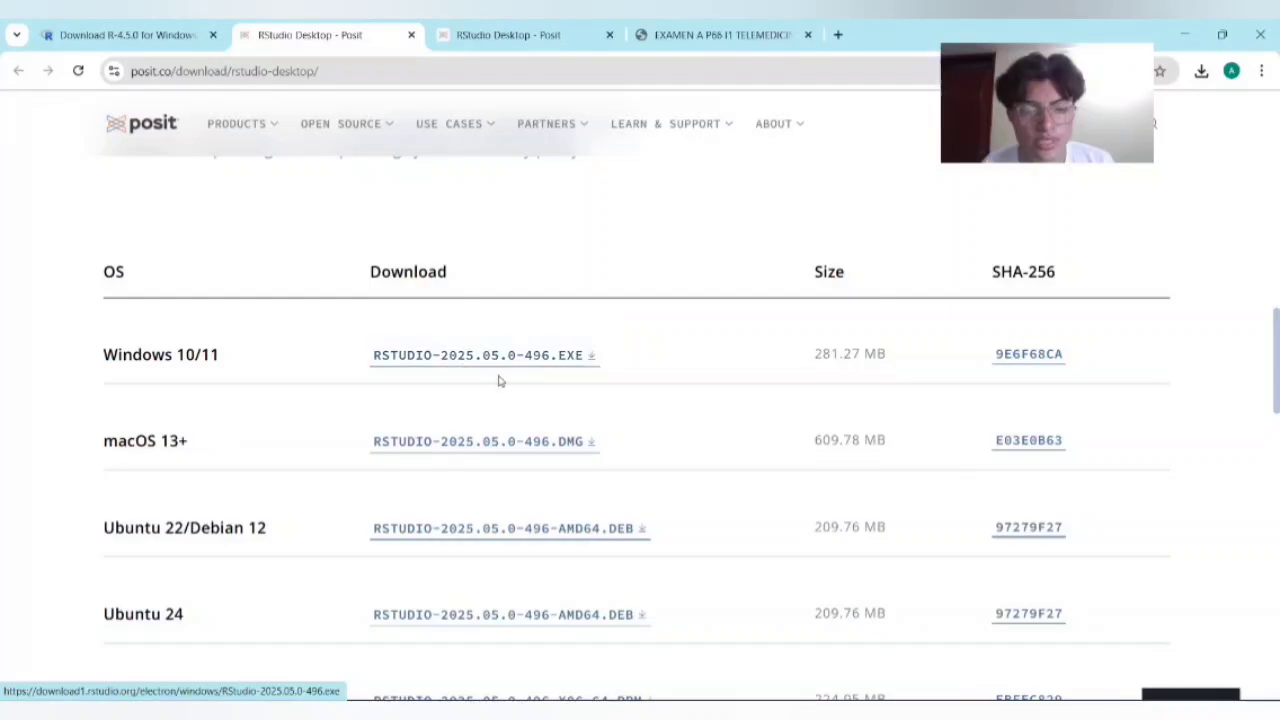
drag(1072, 105, 990, 149)
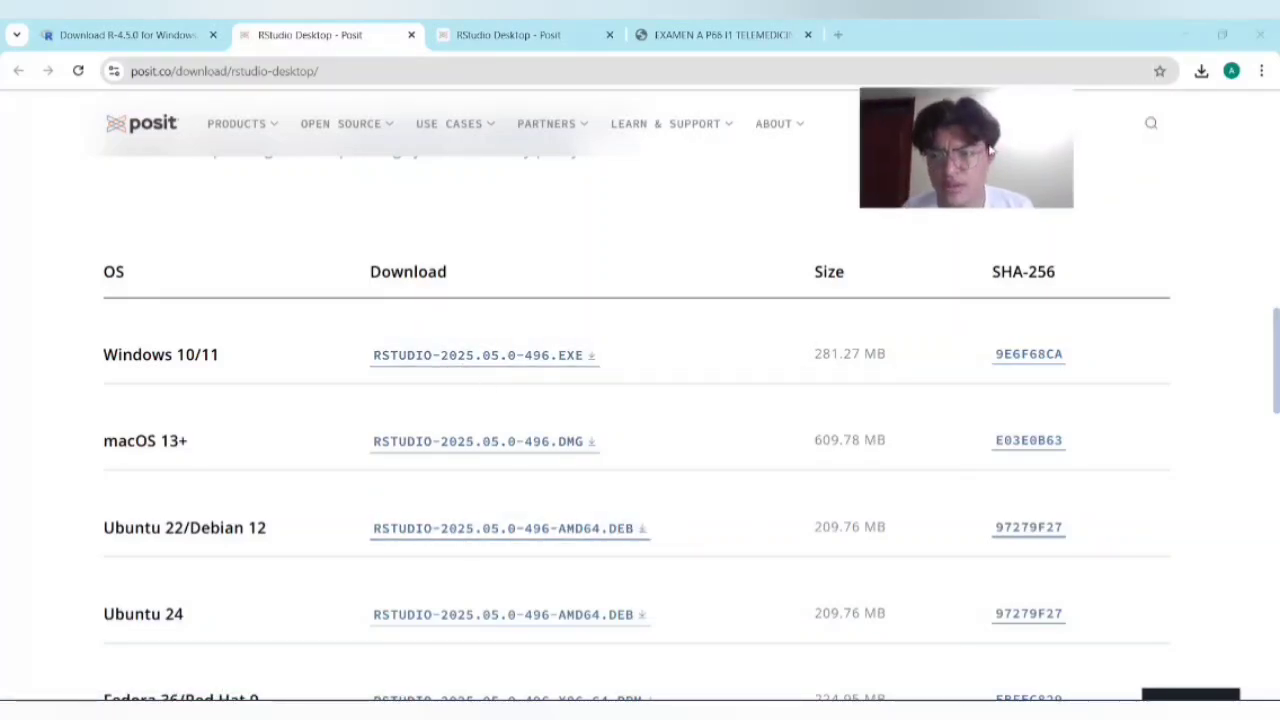
Step: Install RStudio from RStudio-2025.05.0-496 in the Descargas folder into C:\Program Files\RStudio and finish the setup wizard
key(alt+Tab)
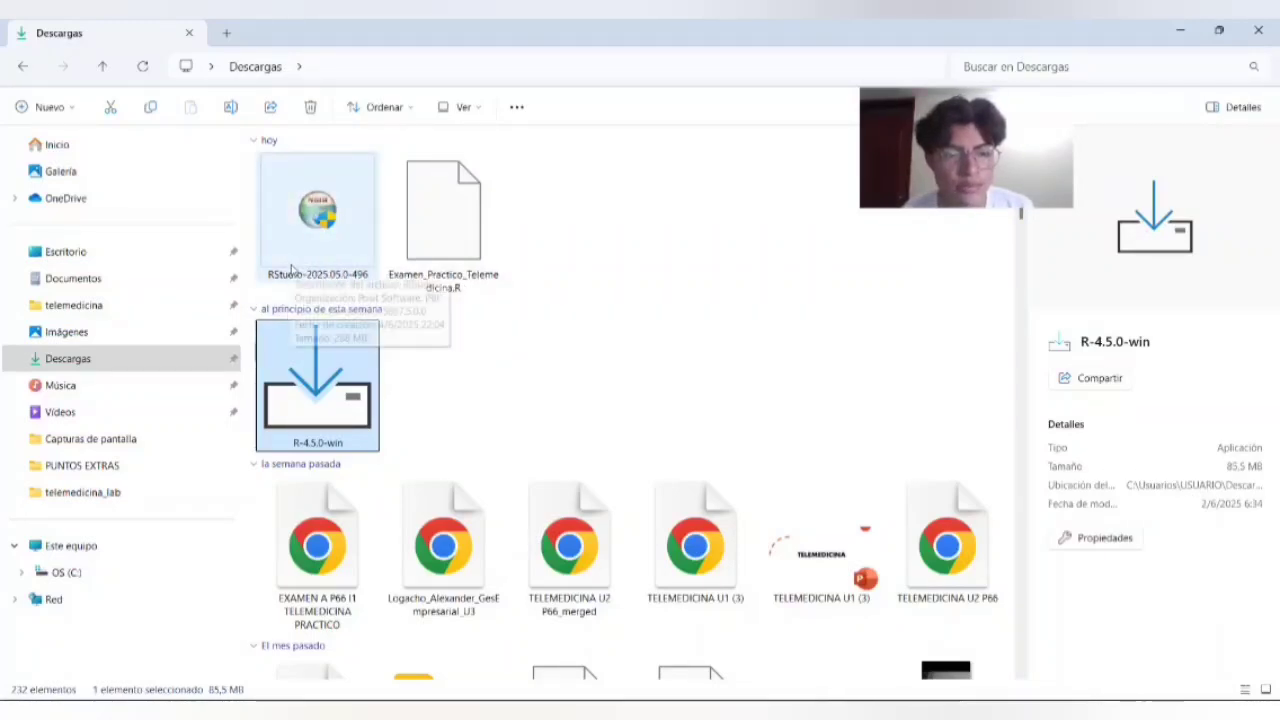
double_click(314, 244)
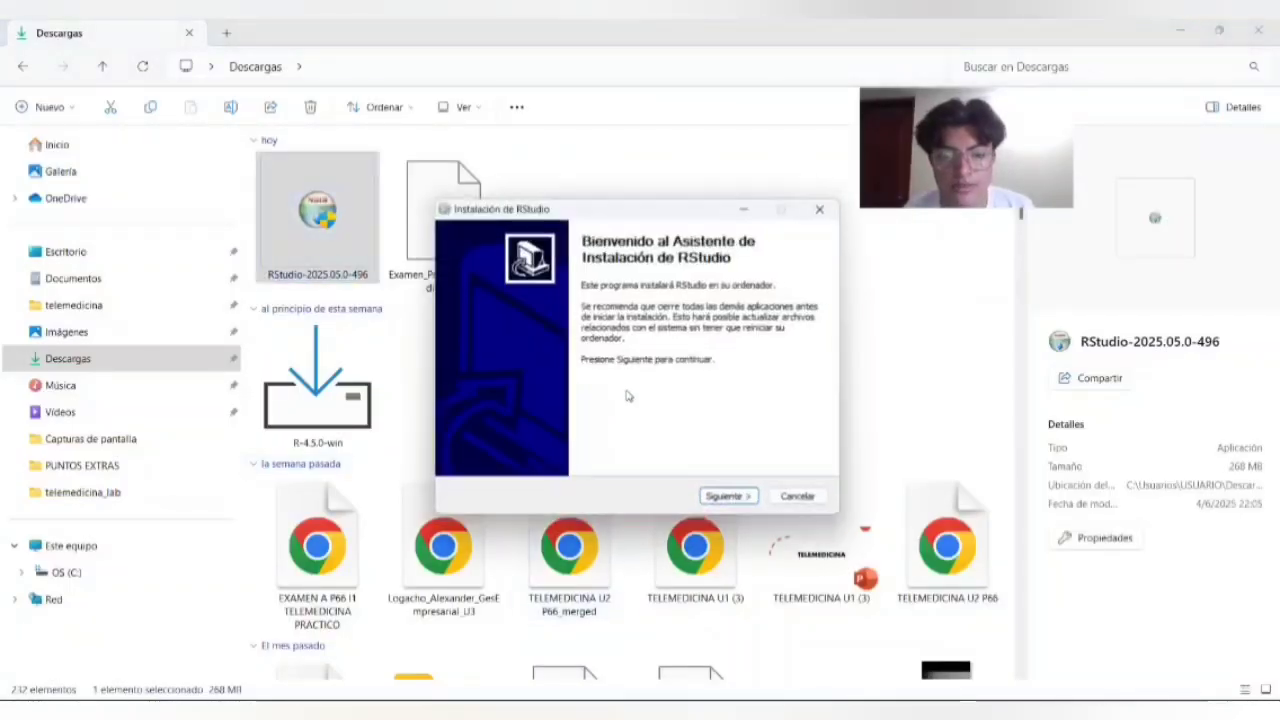
click(713, 501)
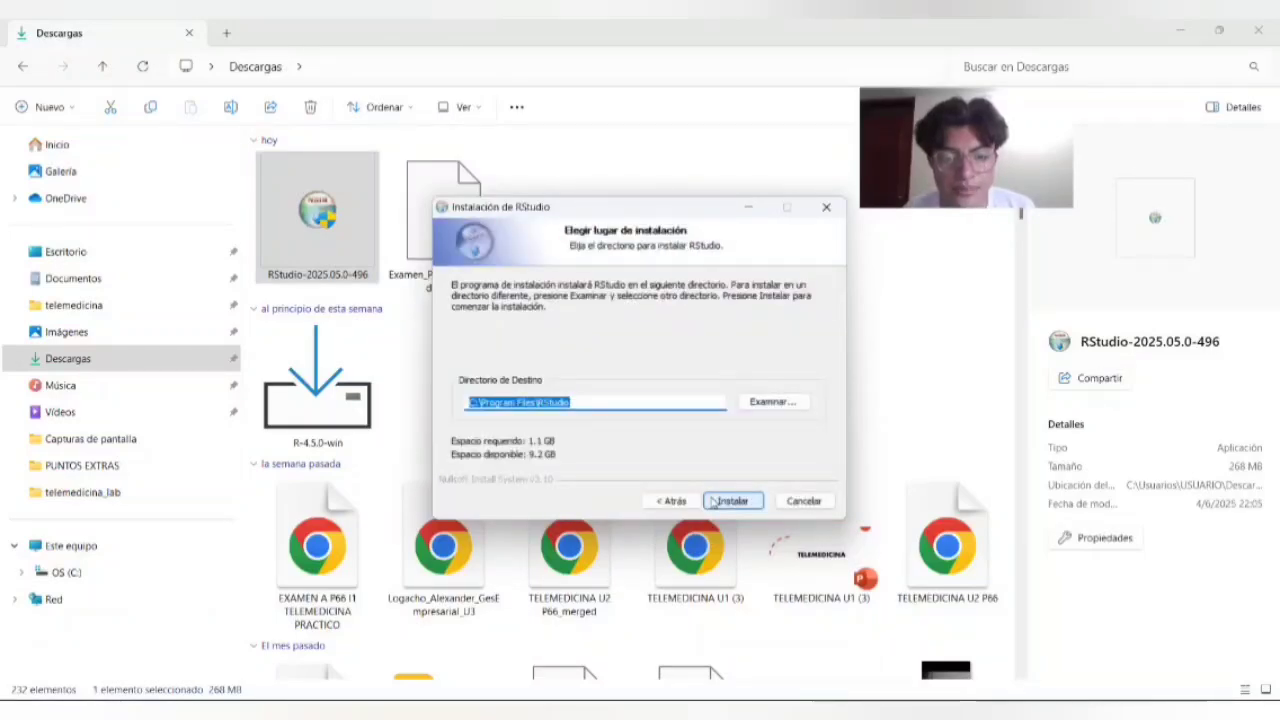
click(733, 501)
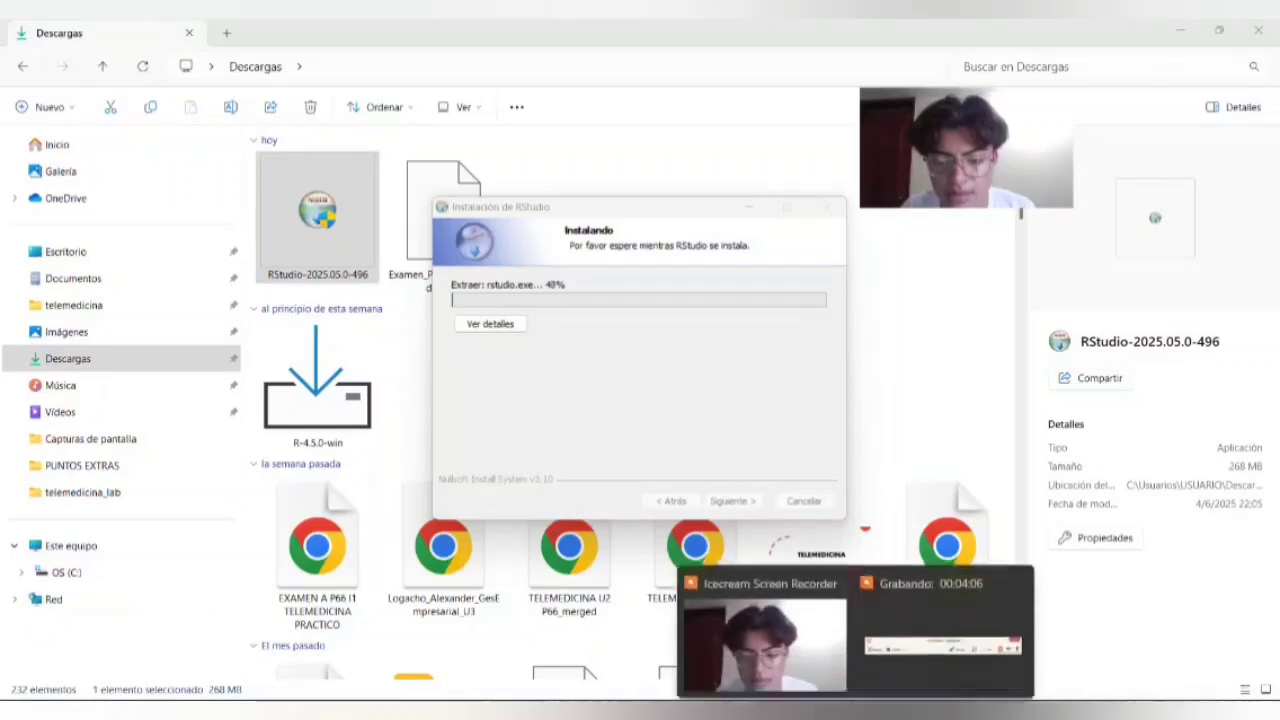
click(886, 664)
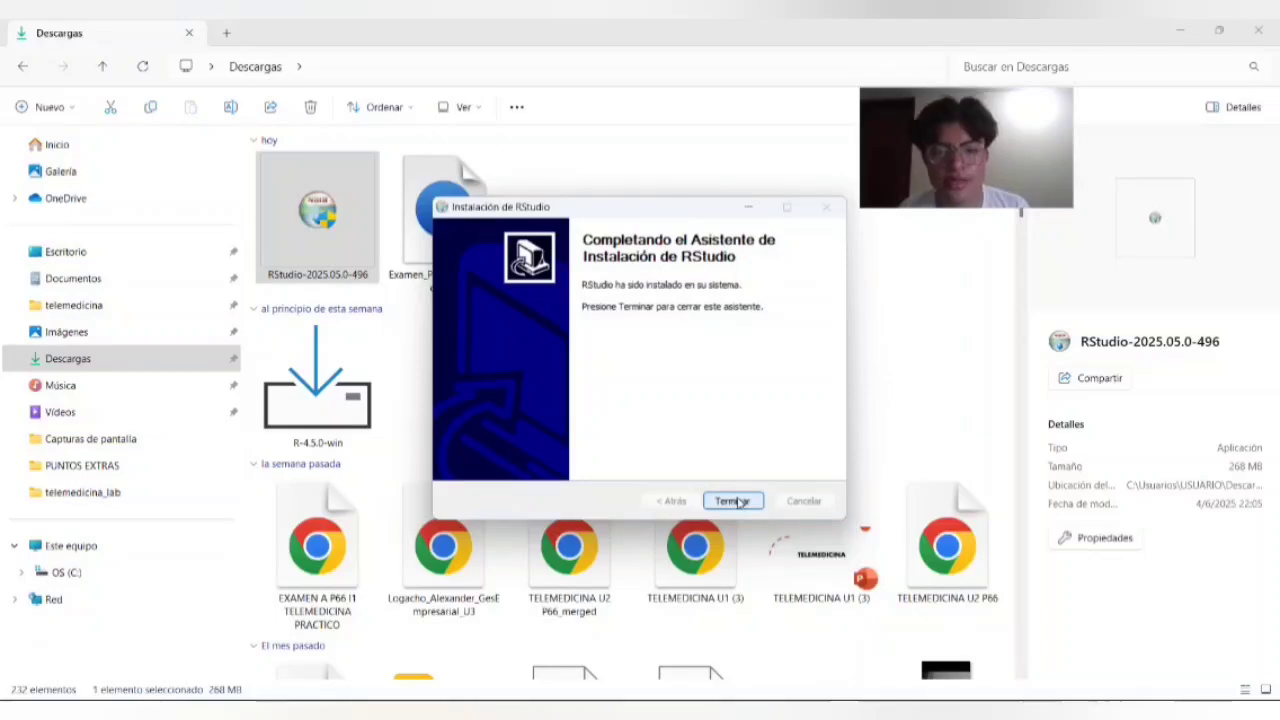
click(735, 501)
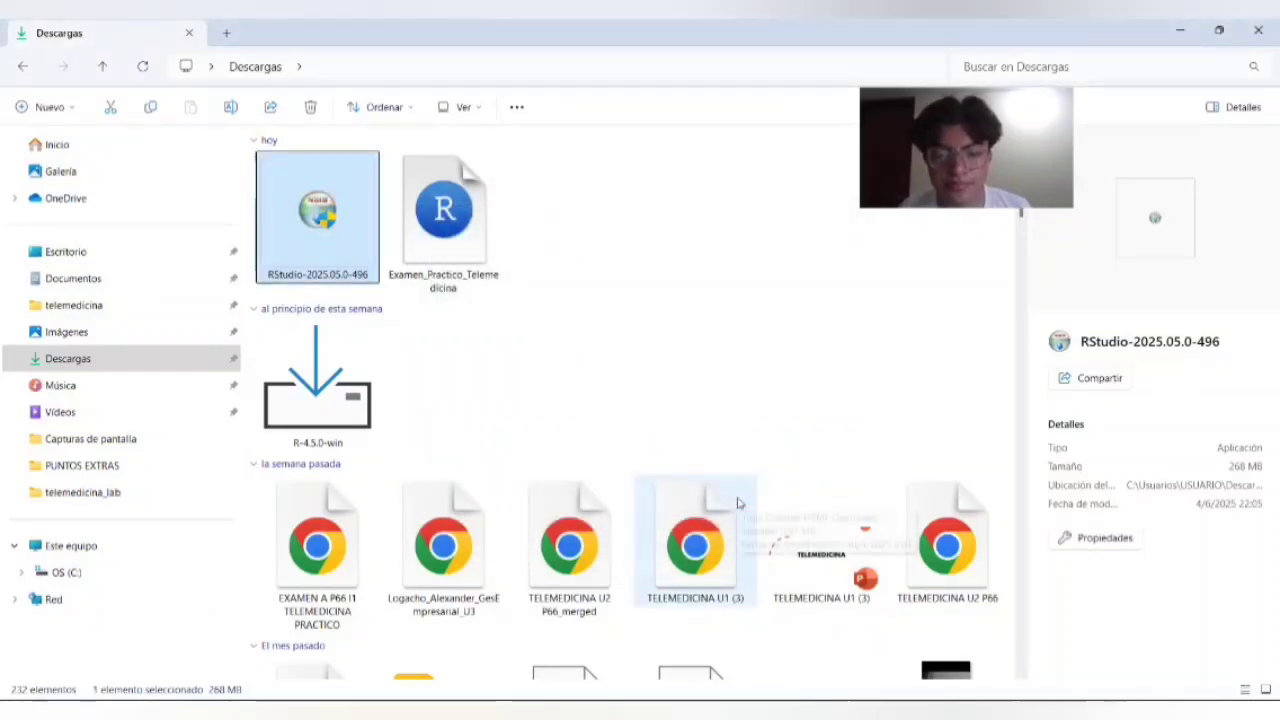
Step: Launch RStudio with the machine's default 64-bit version of R and Auto-detect (recommended) rendering, and maximize its window
key(super+s)
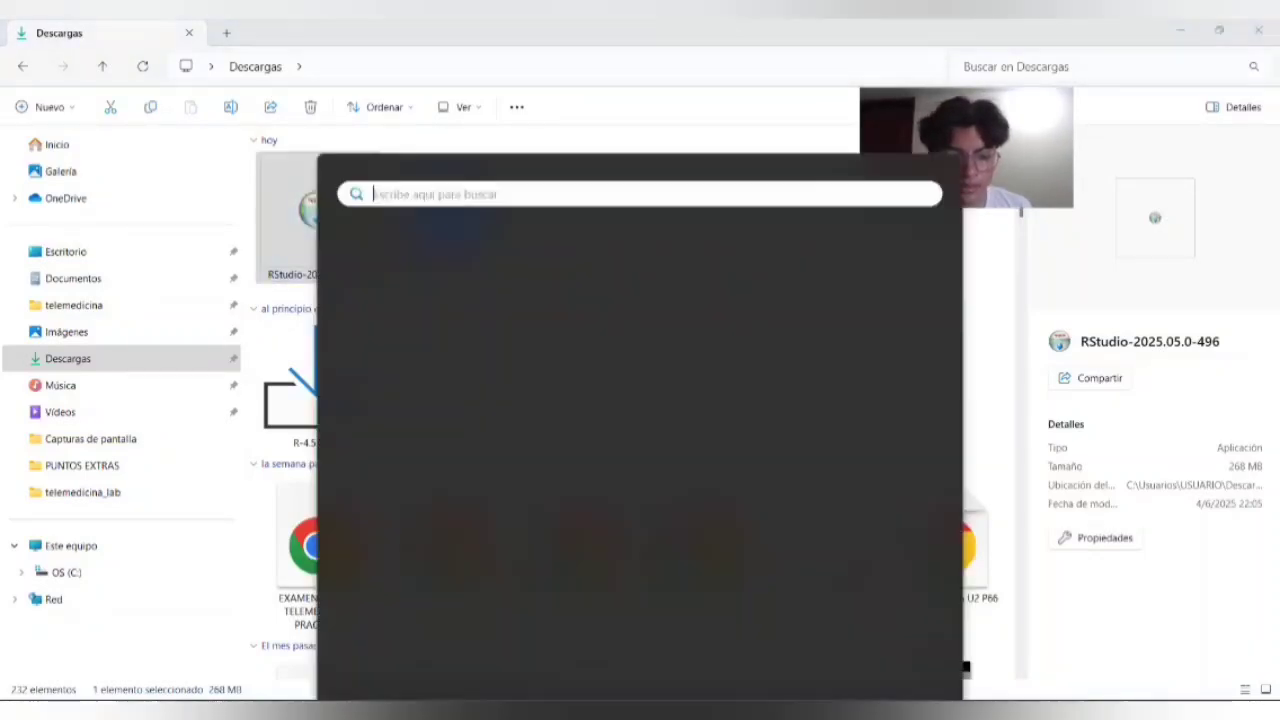
text(r)
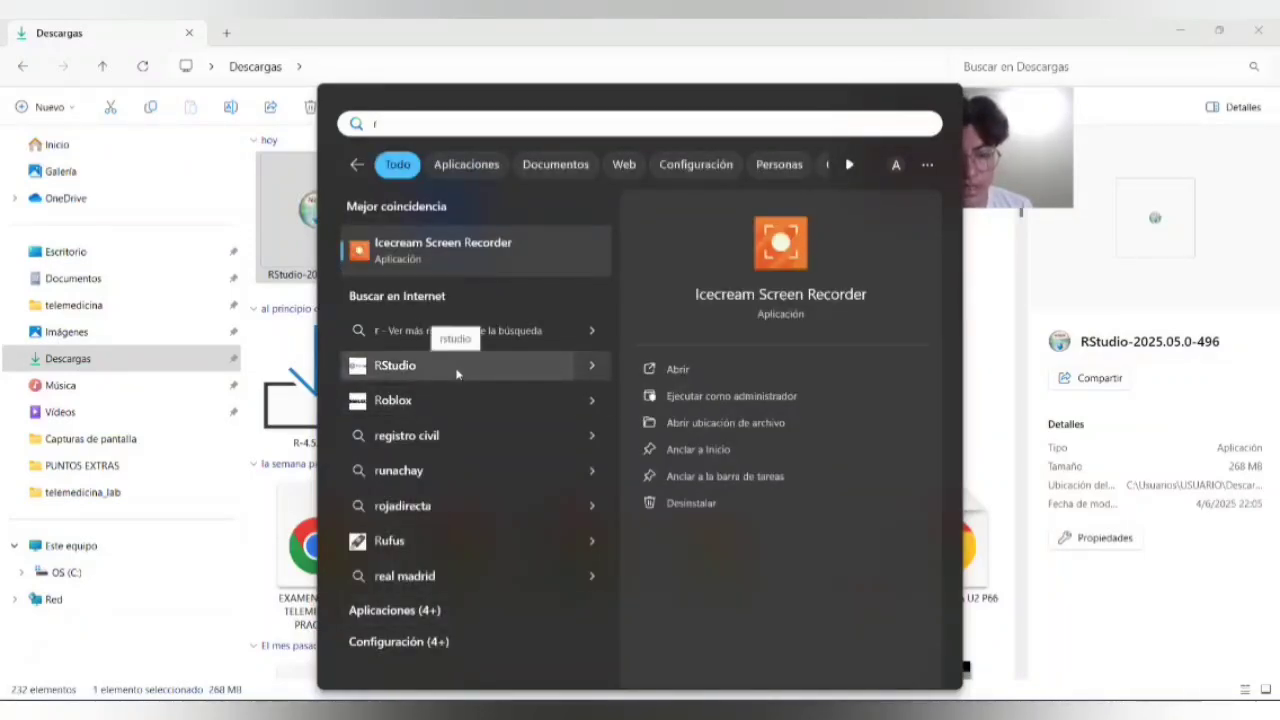
text(s)
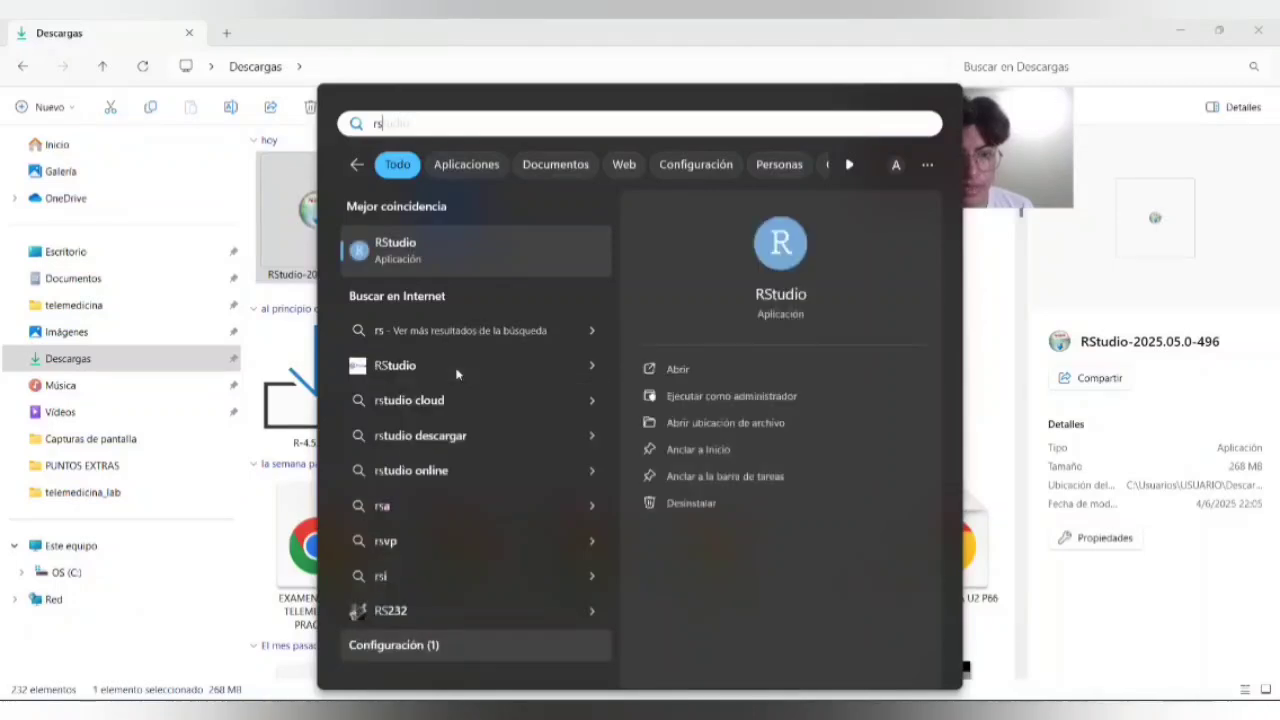
click(455, 247)
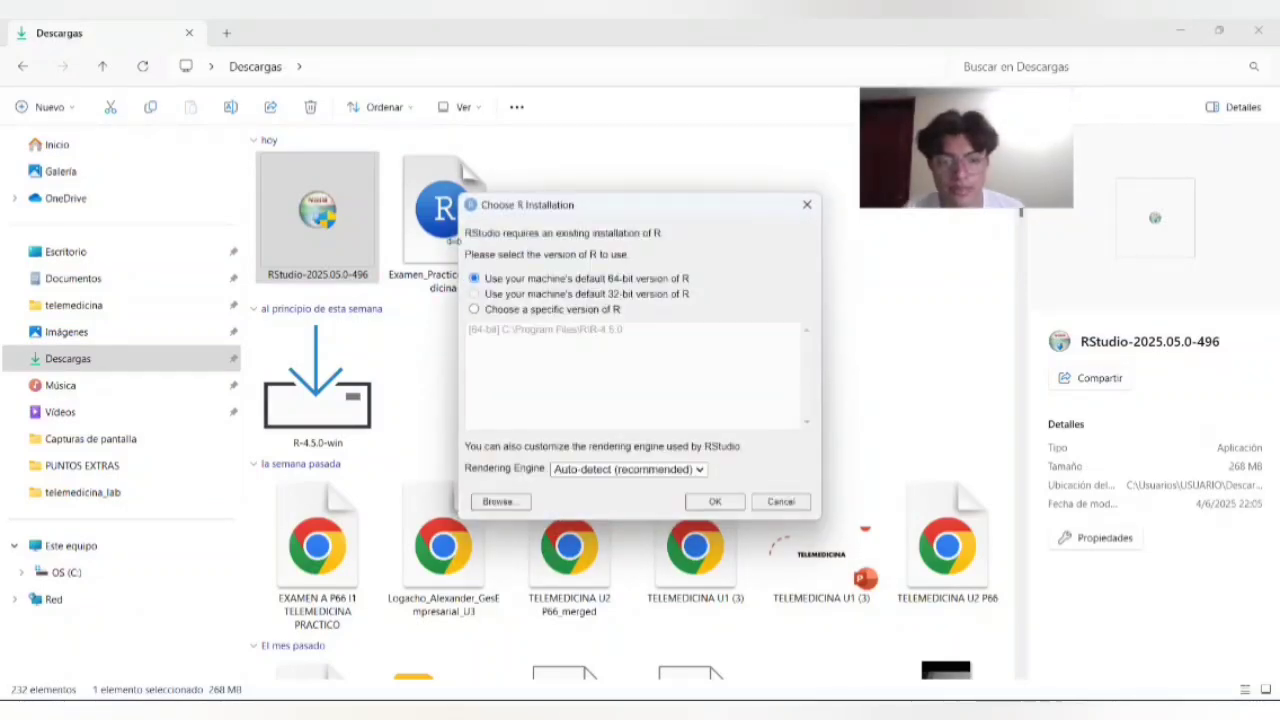
click(692, 472)
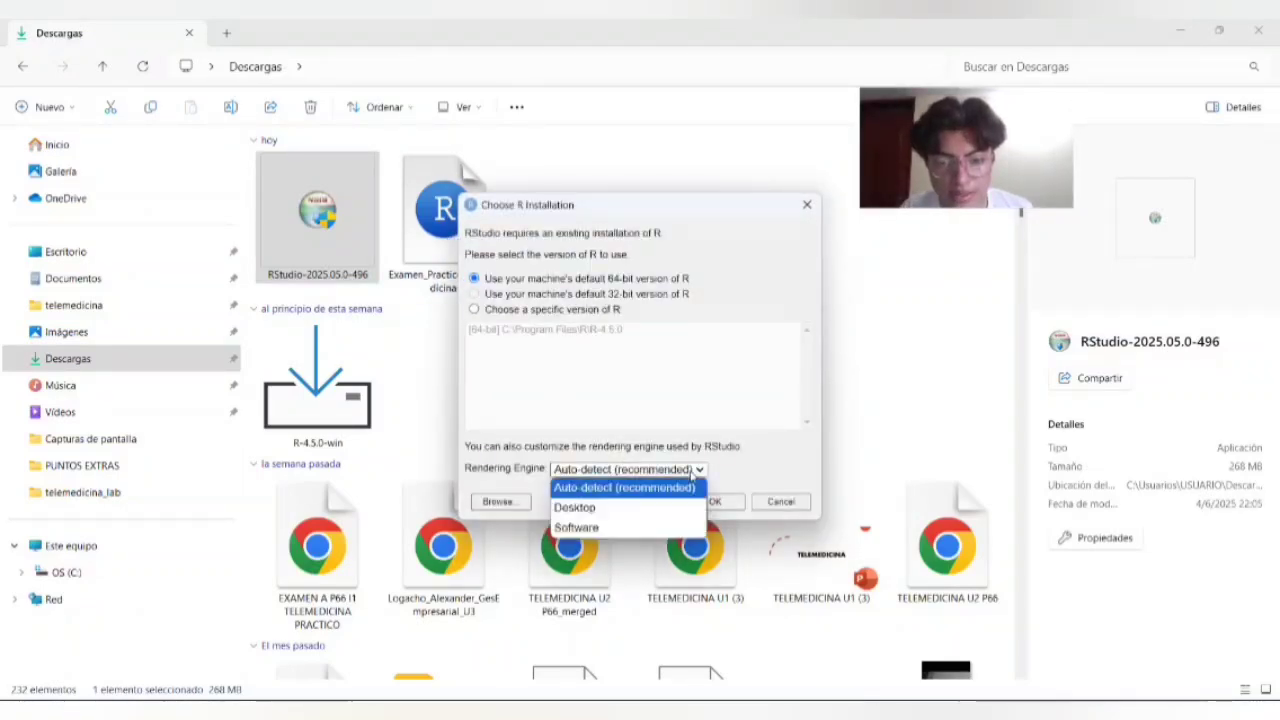
click(754, 478)
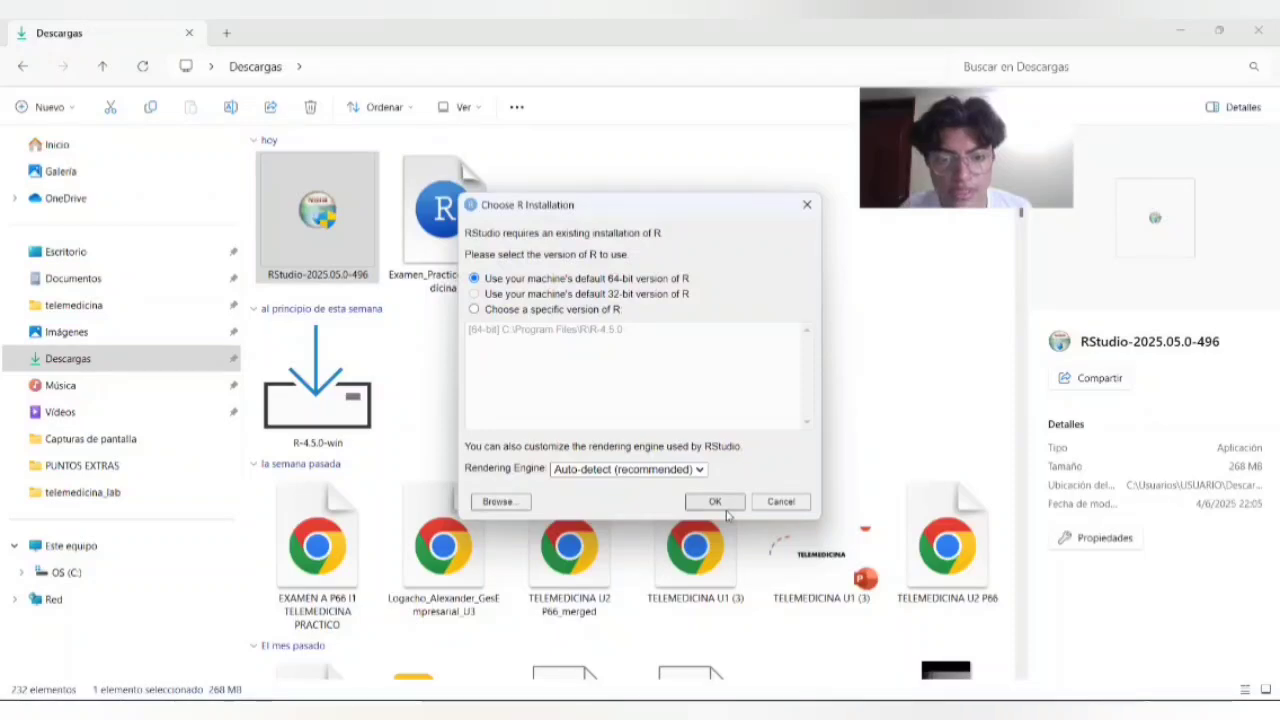
click(726, 510)
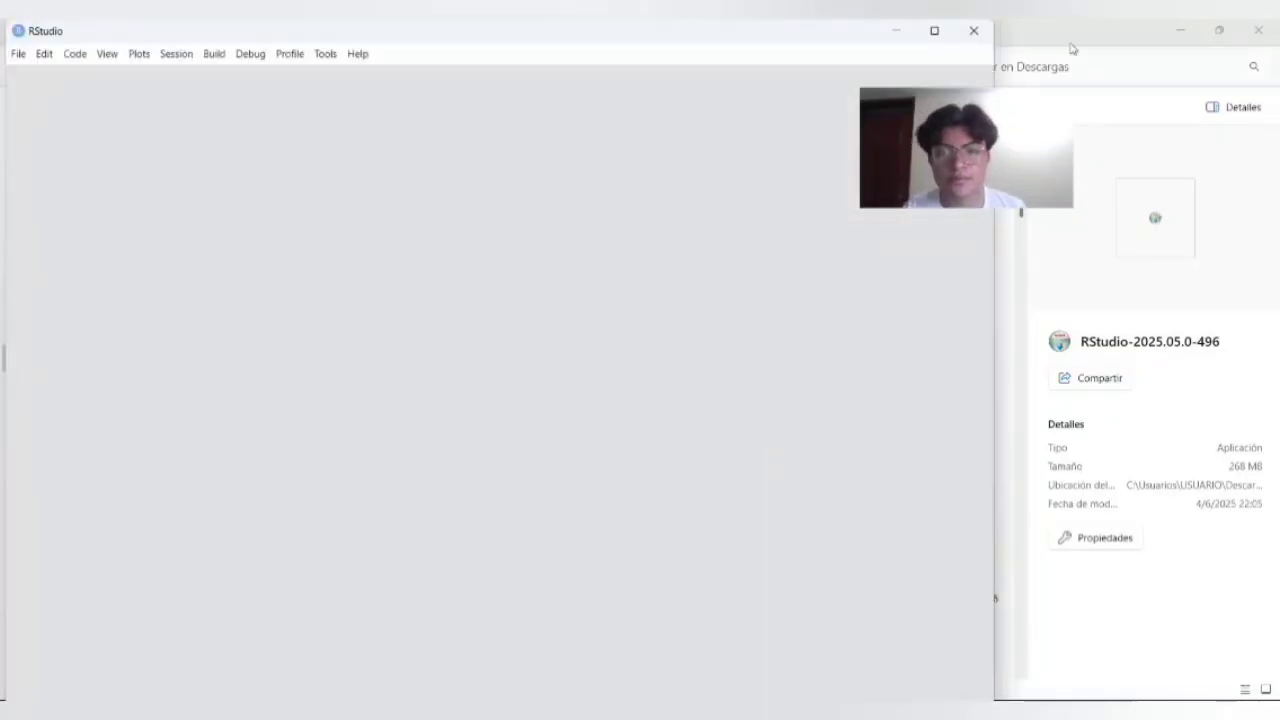
click(932, 30)
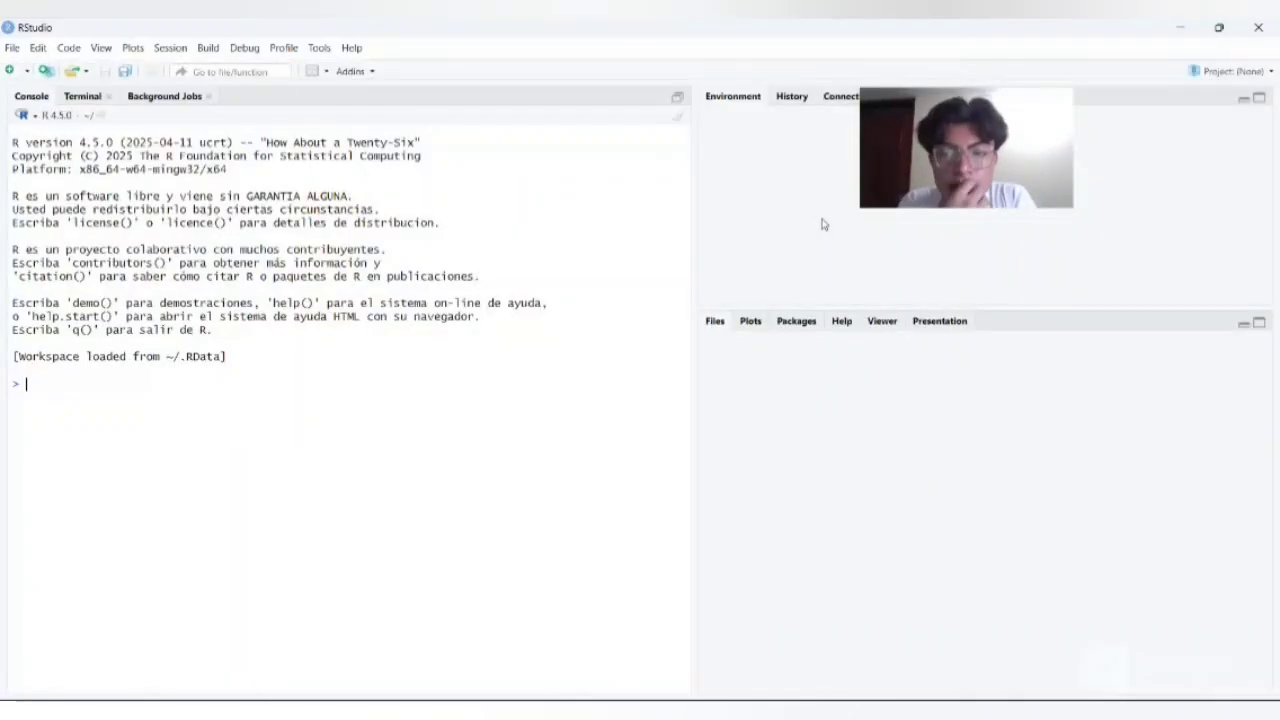
click(764, 397)
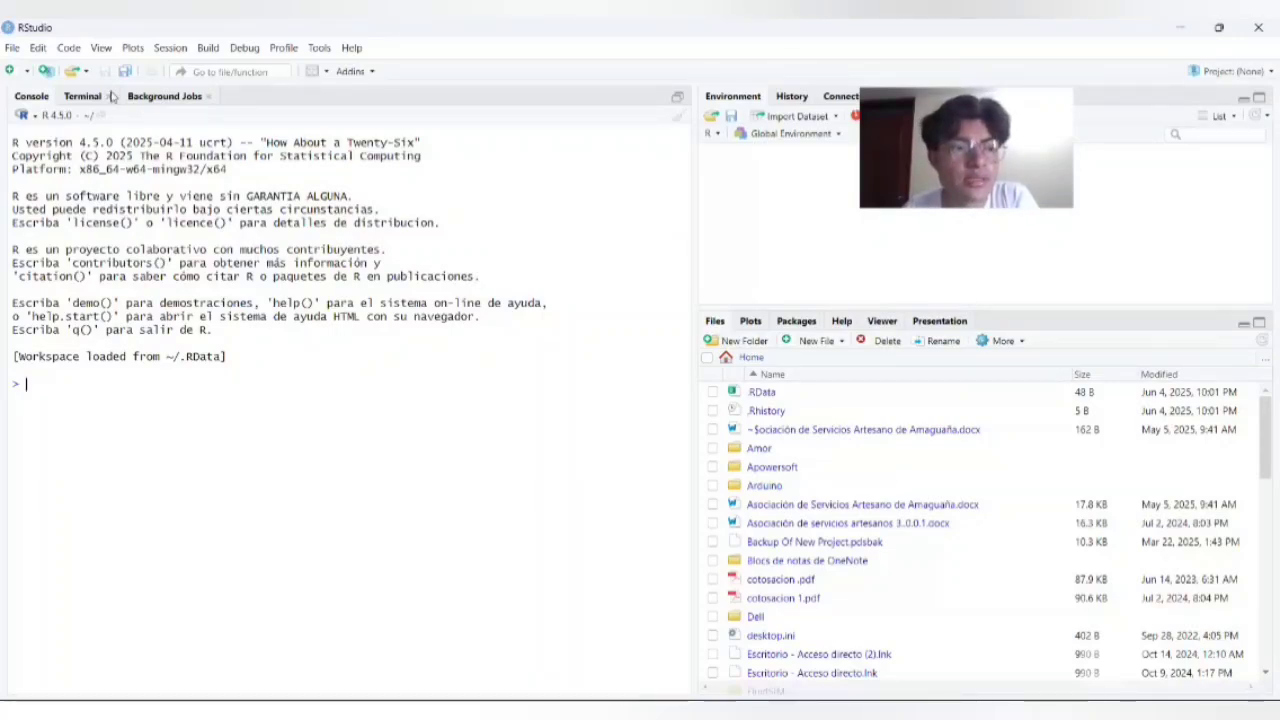
click(14, 52)
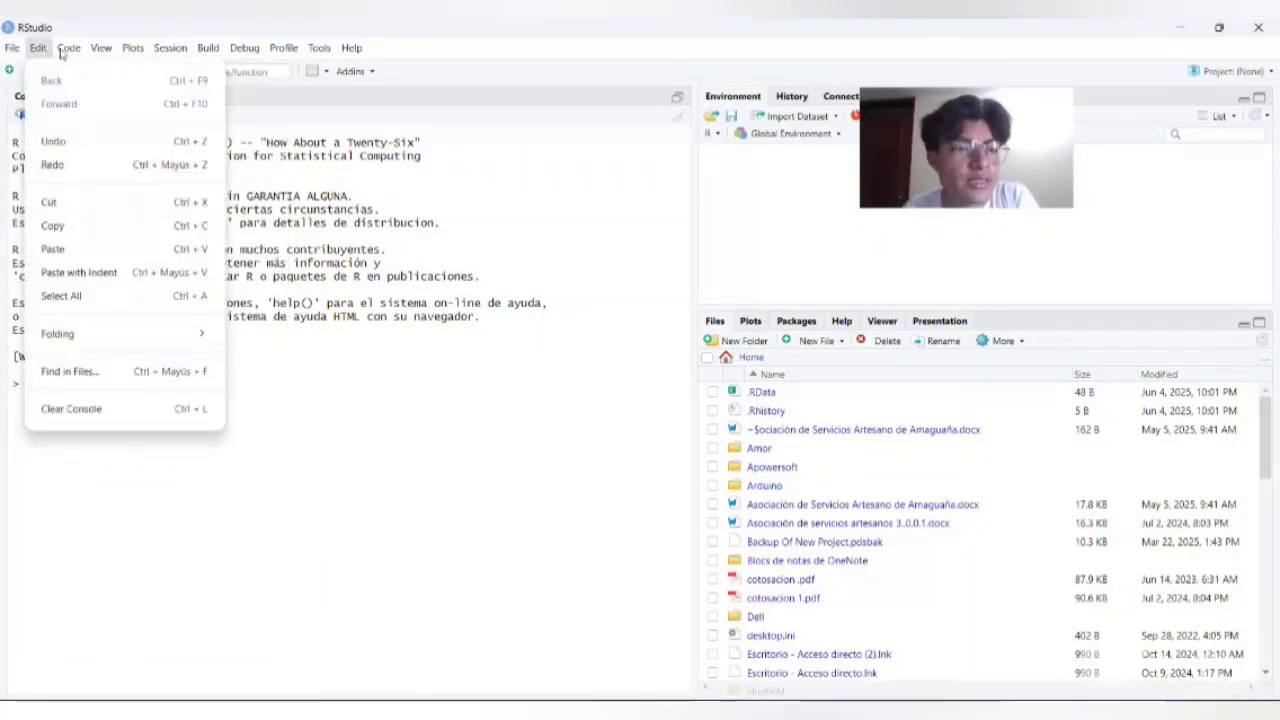
mouse_move(60, 52)
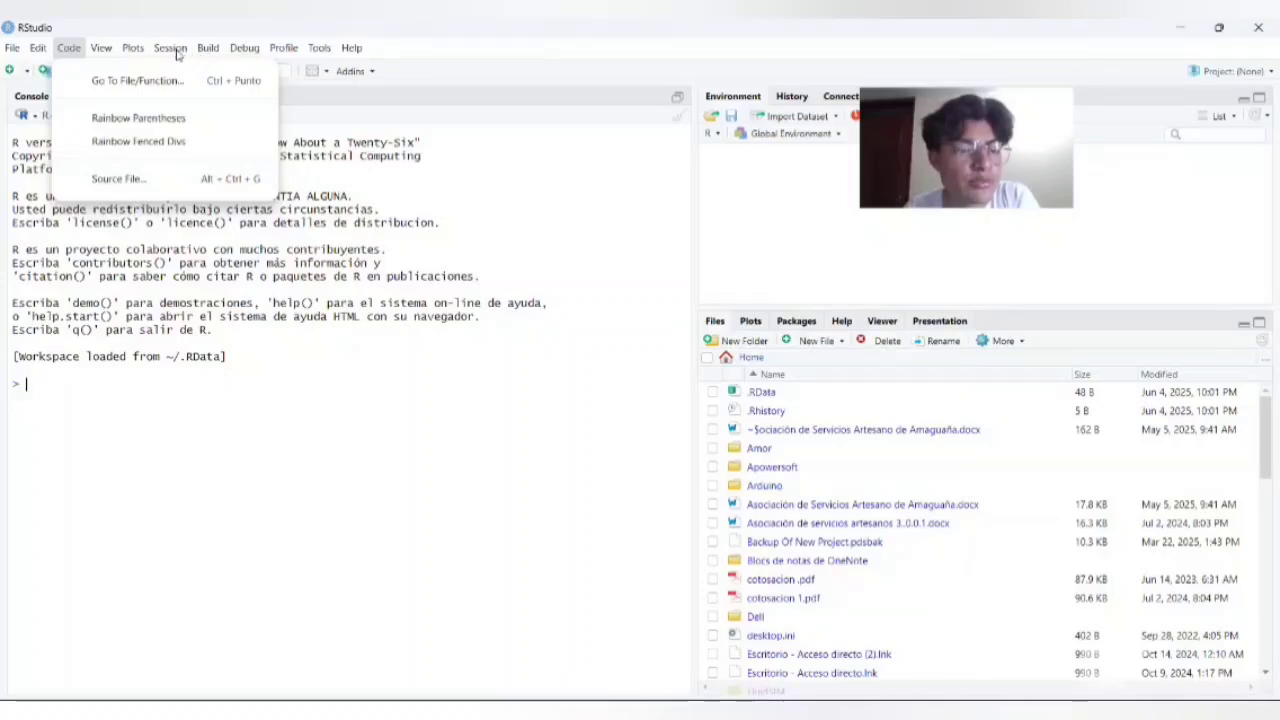
click(383, 423)
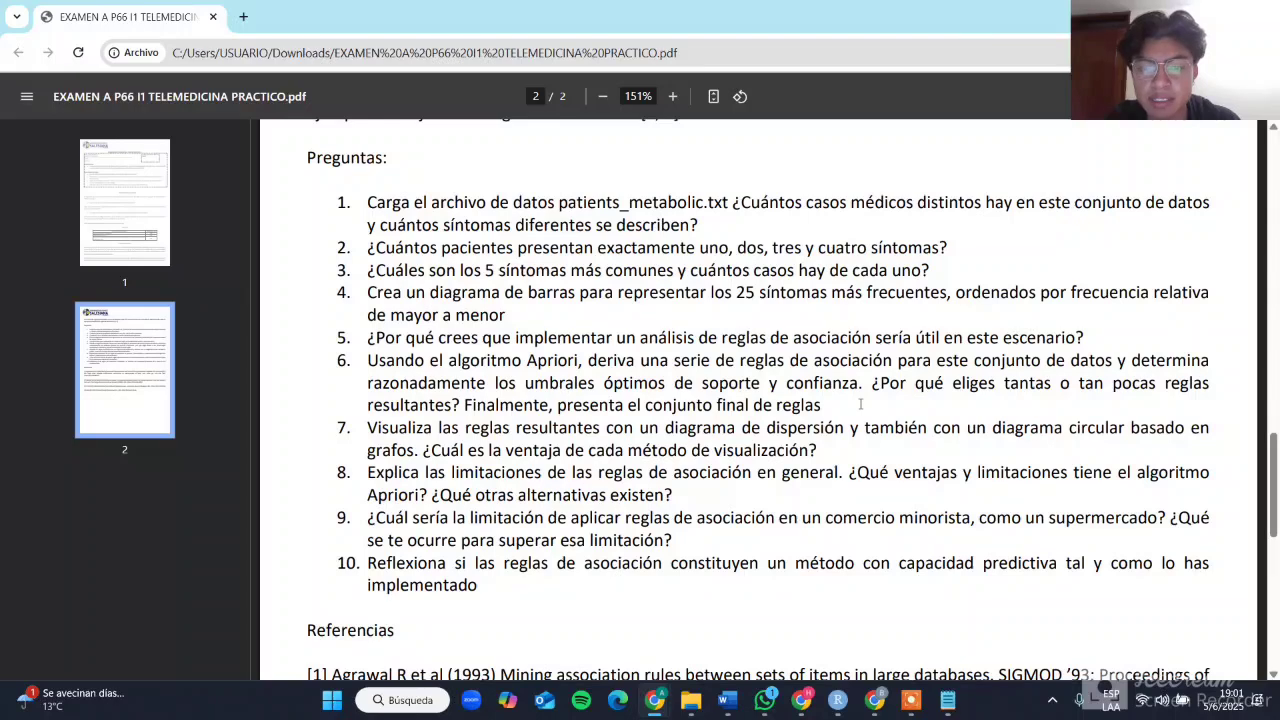
Step: Switch to the Descargas folder, open patients_metabolic, and look through its id and symptom records
key(alt+Tab)
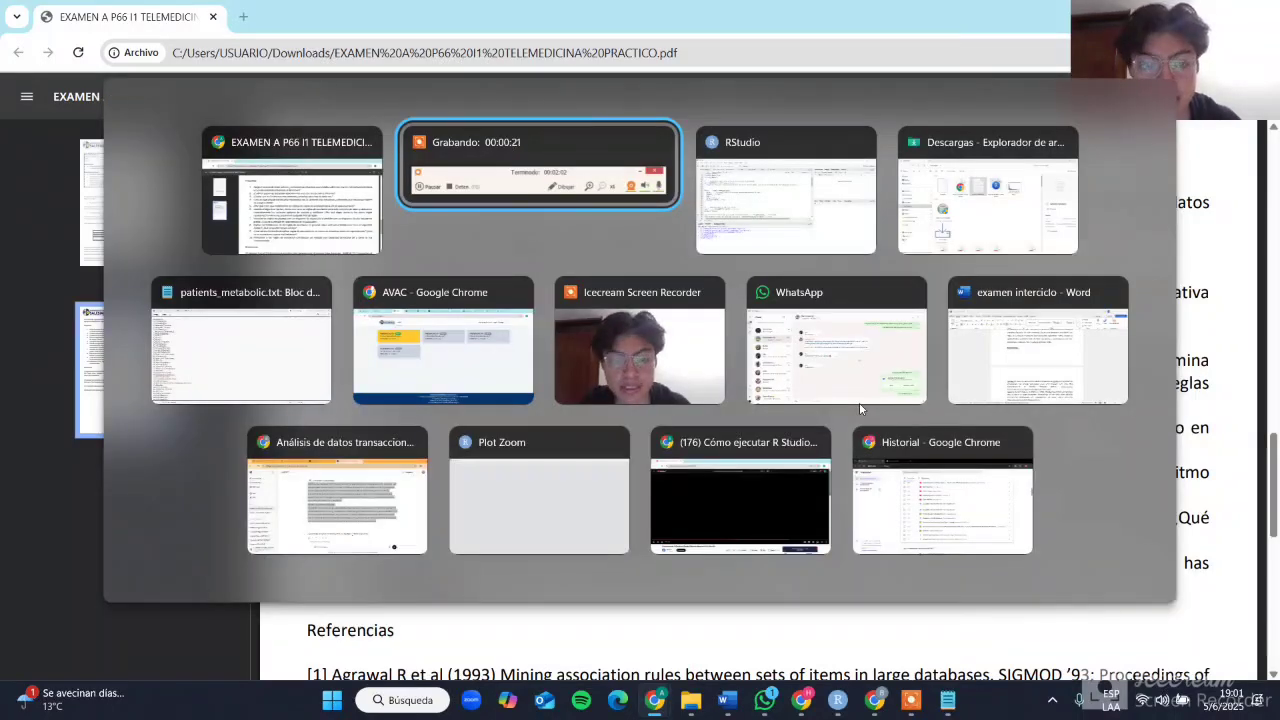
key(alt+Tab)
key(alt+Tab)
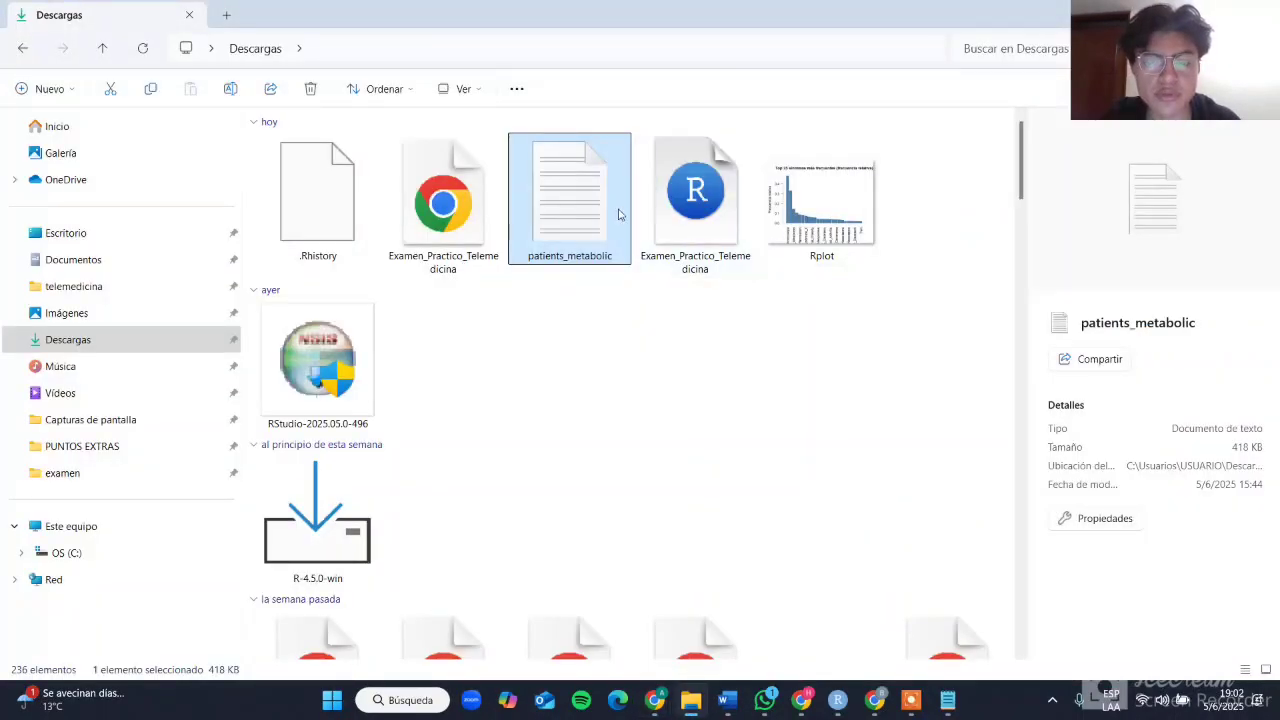
double_click(540, 232)
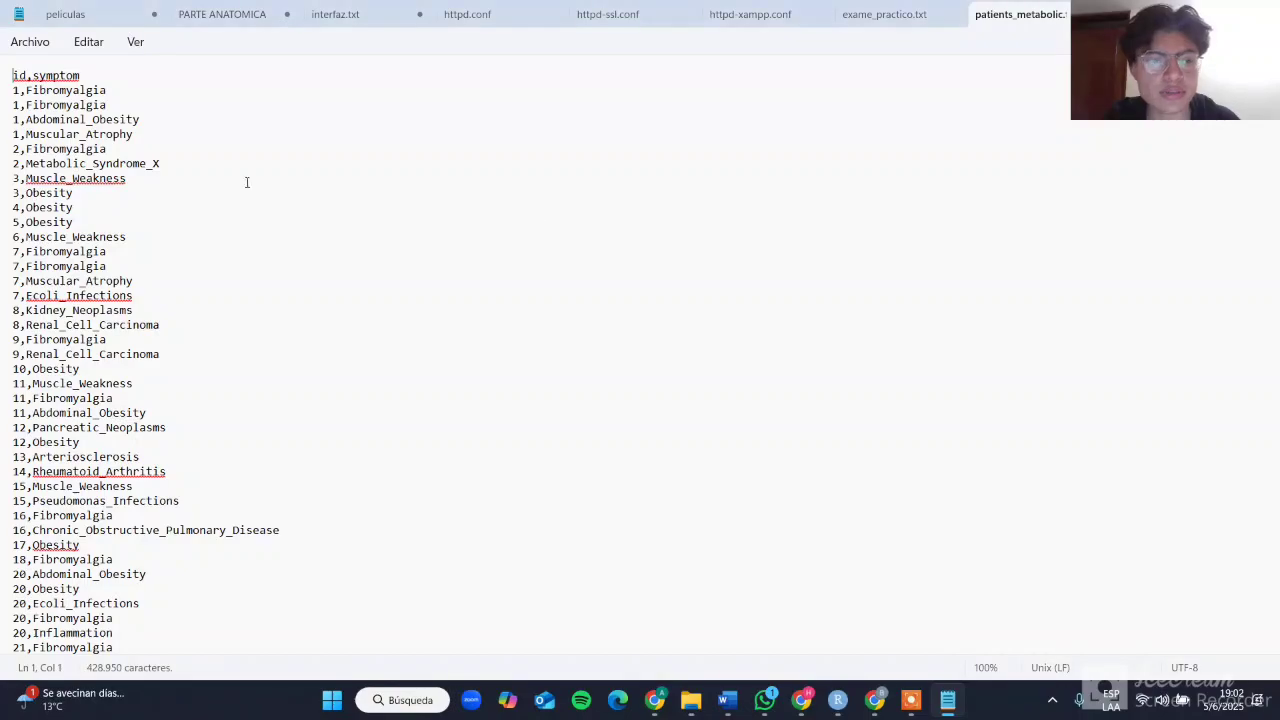
scroll(158, 237, down, 20)
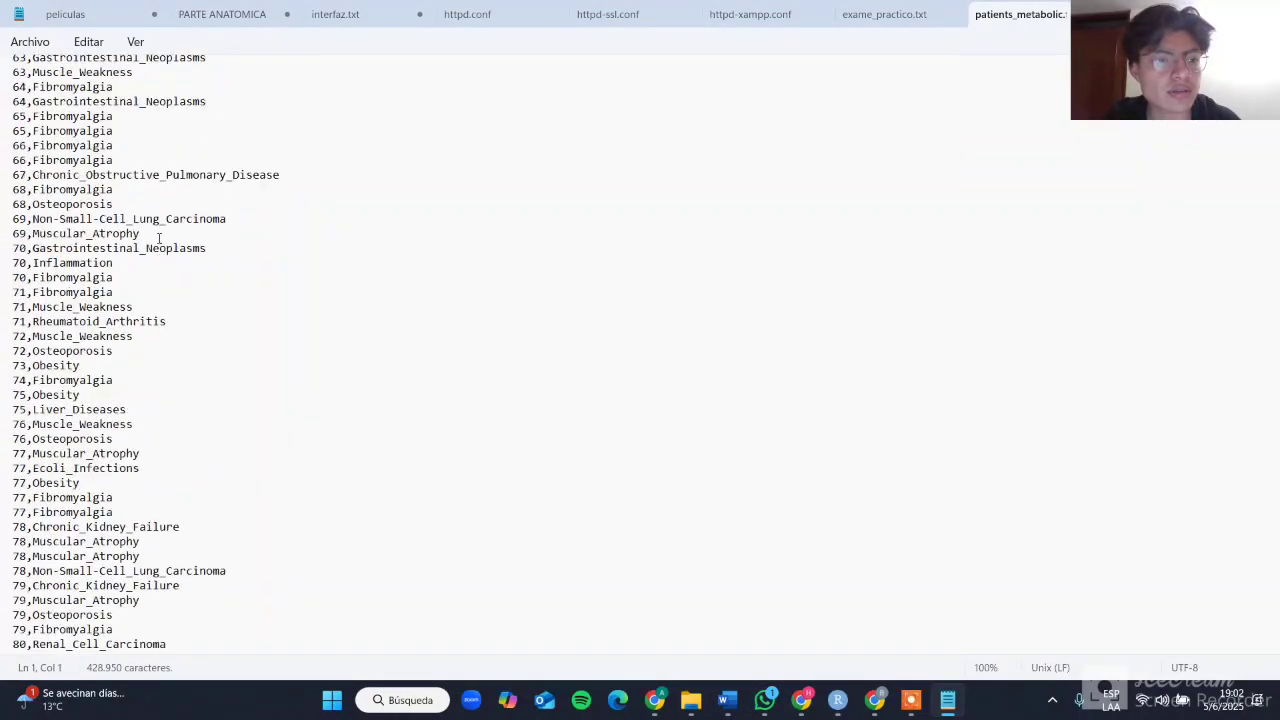
scroll(158, 237, down, 20)
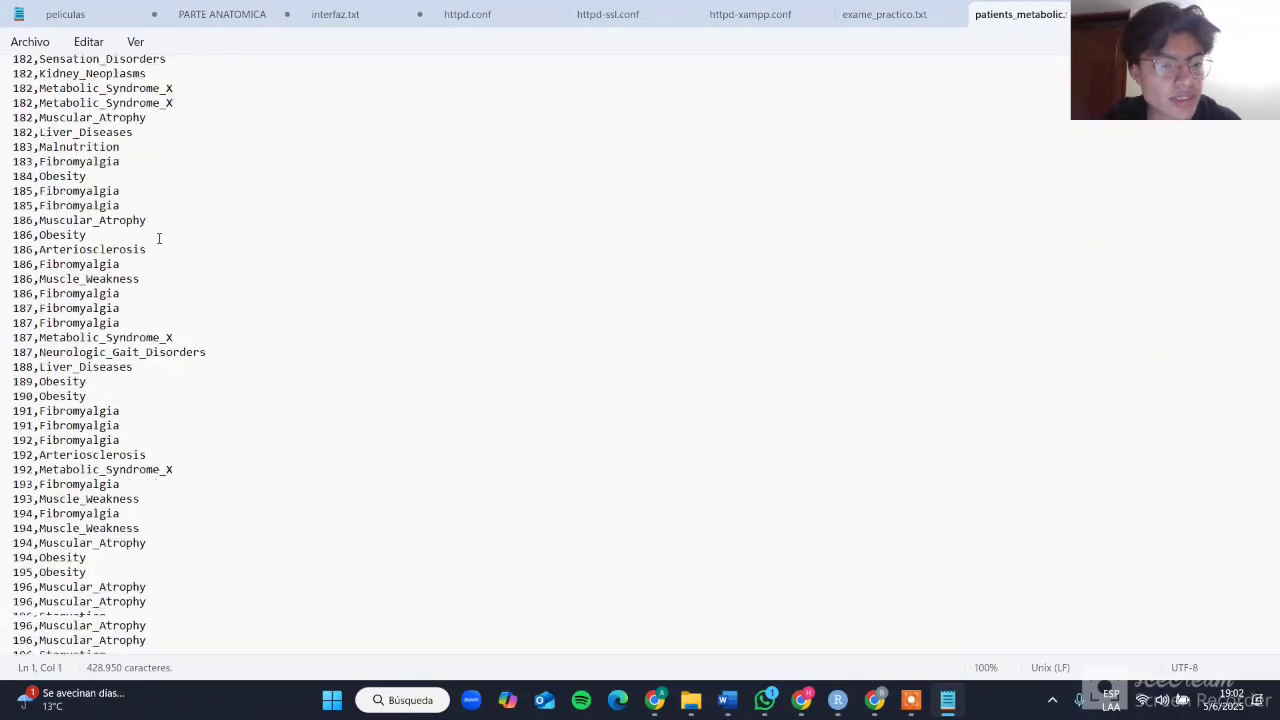
scroll(158, 237, up, 20)
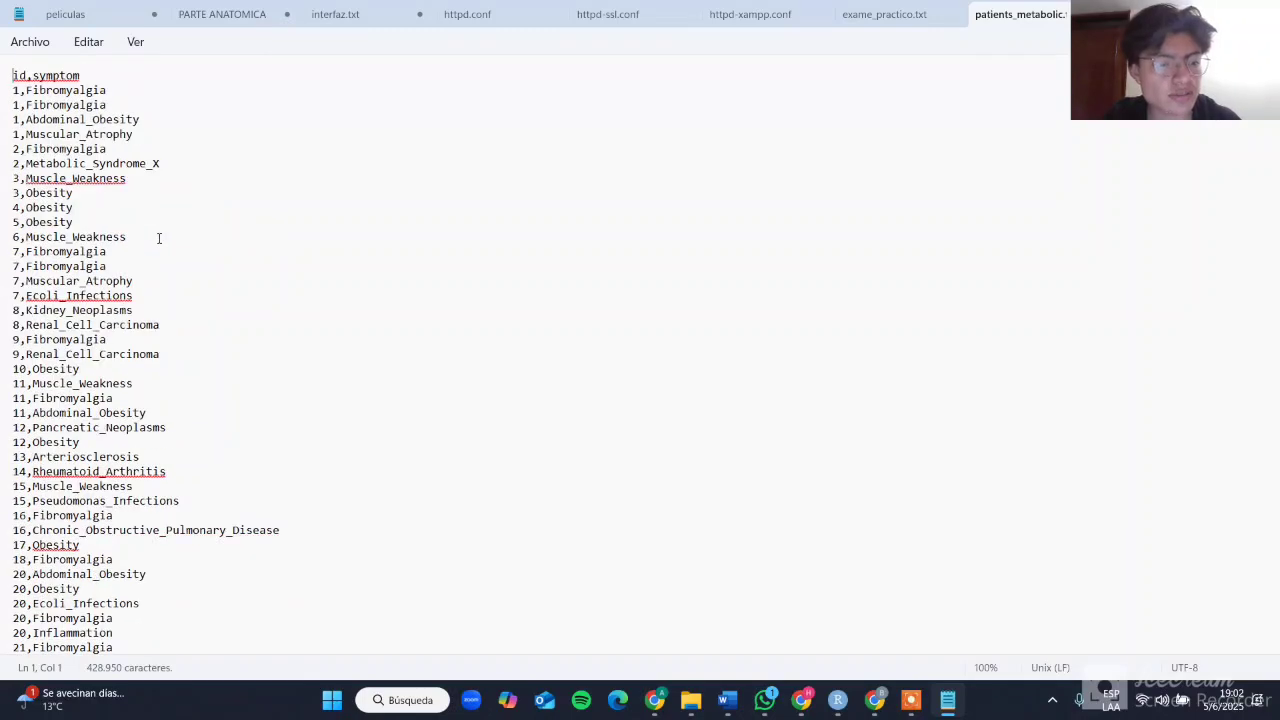
Step: Switch to RStudio and examine the package installation, library loading and read.transactions code in Examen_Practico_Telemedicina.R
key(alt+Tab)
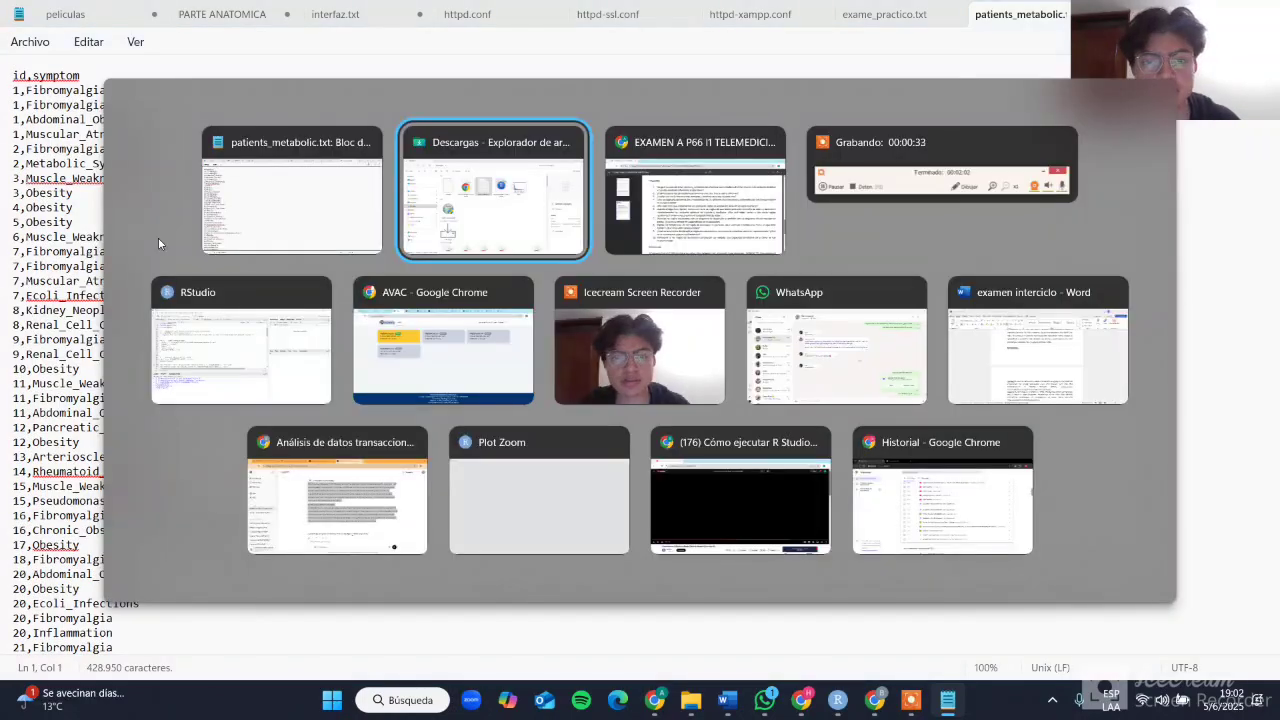
key(alt+Tab)
key(alt+Tab)
key(alt+Tab)
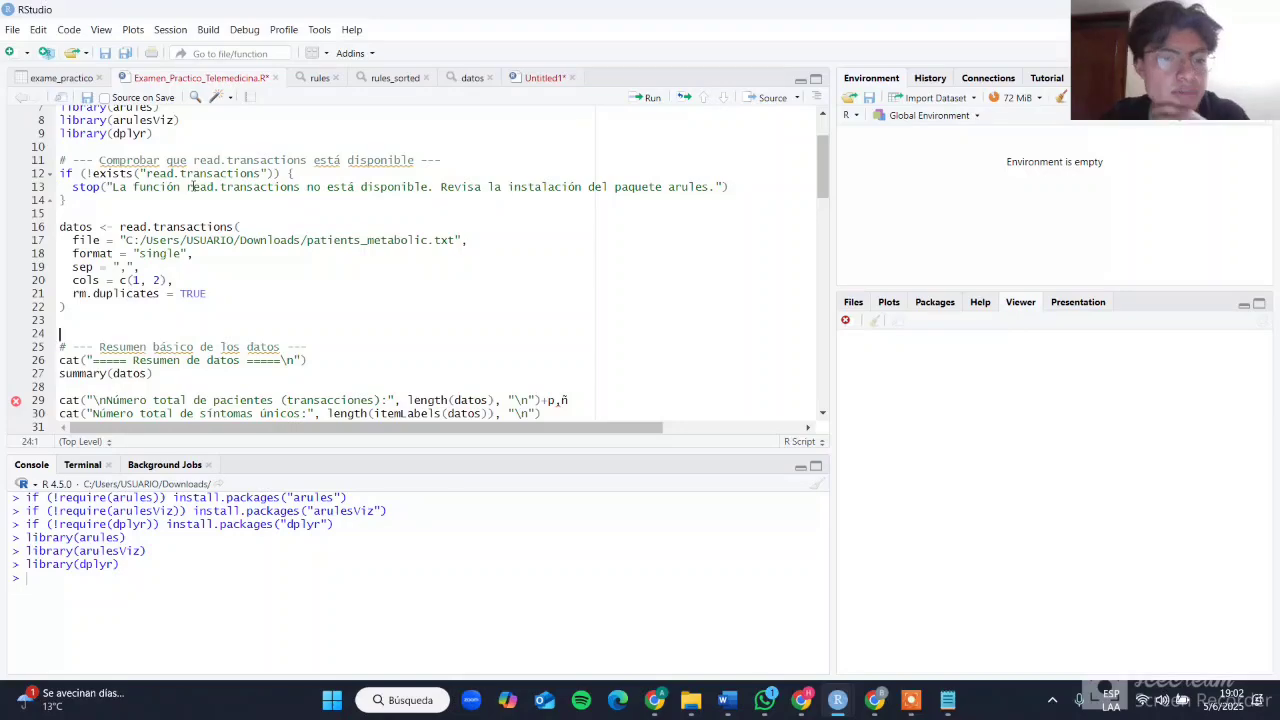
scroll(193, 186, down, 1)
scroll(113, 256, up, 2)
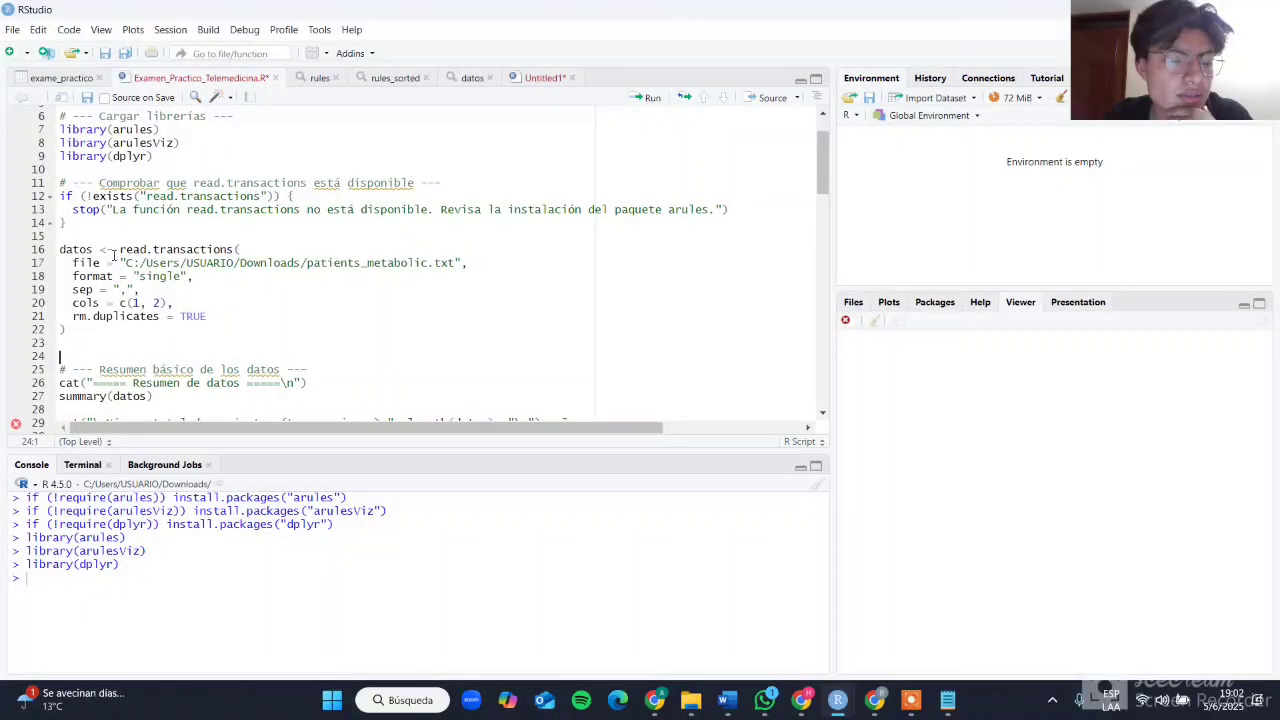
scroll(169, 262, up, 2)
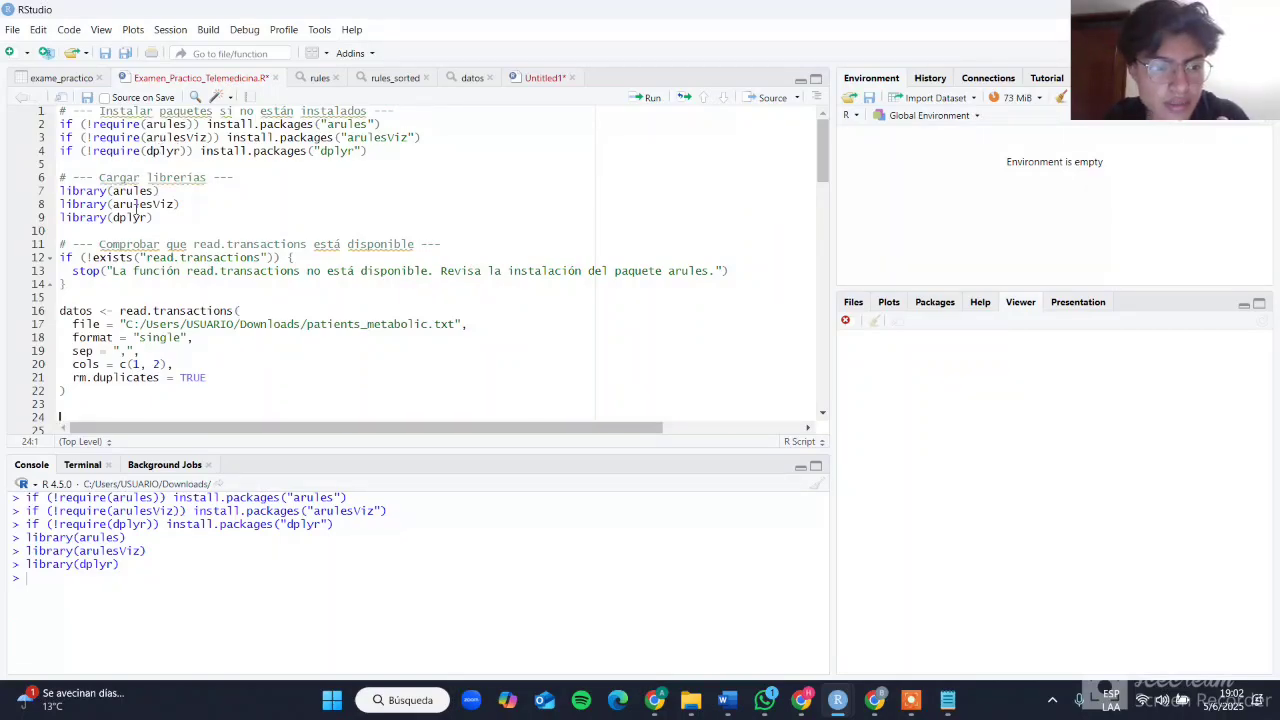
scroll(135, 206, down, 1)
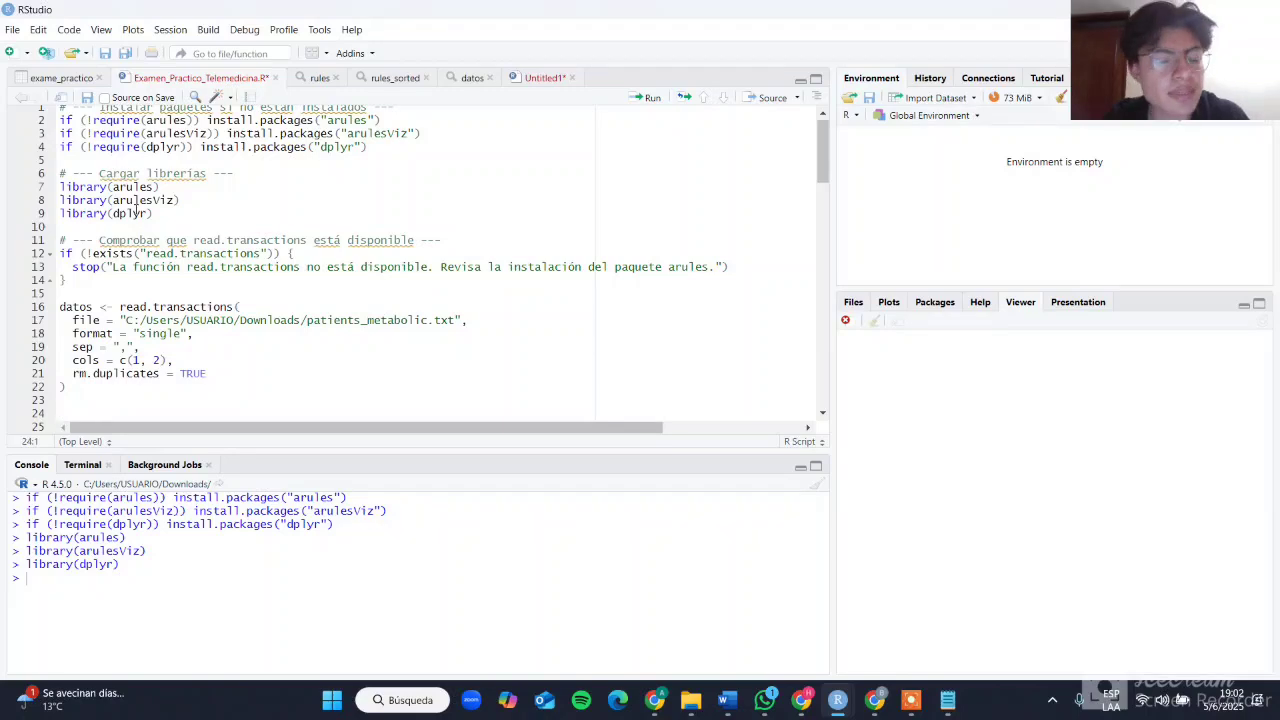
scroll(155, 243, down, 1)
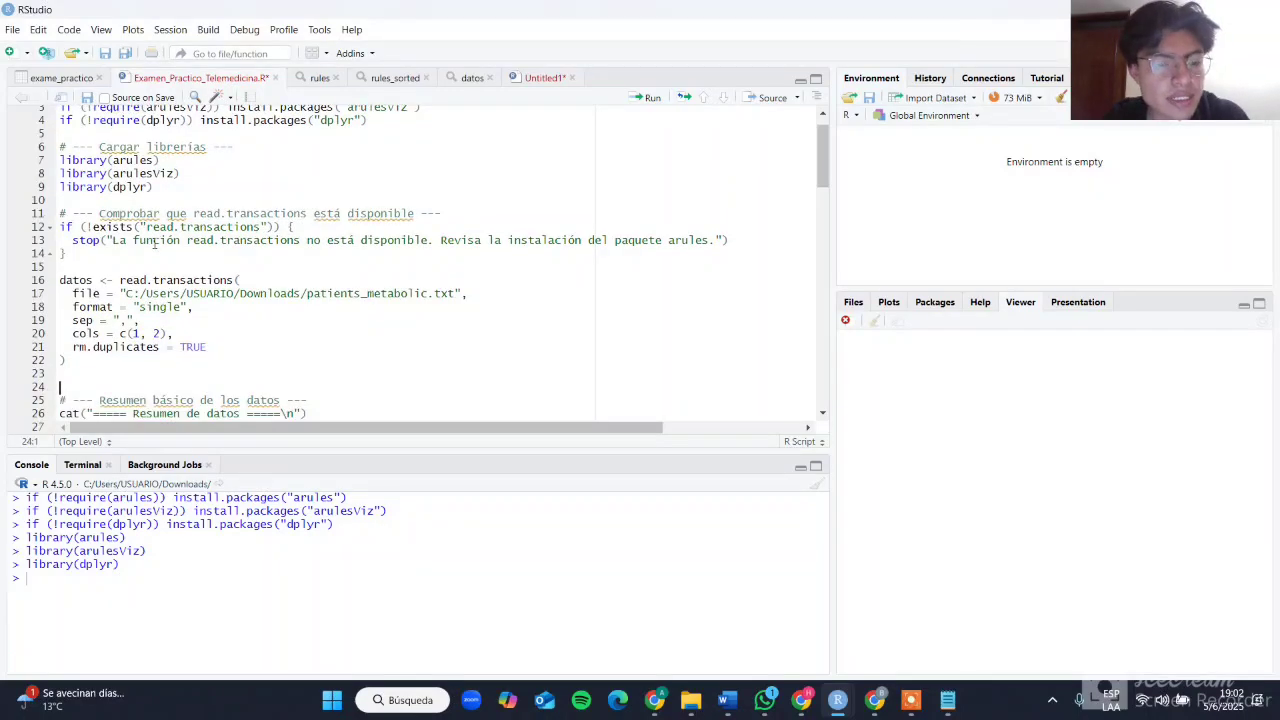
scroll(155, 244, down, 1)
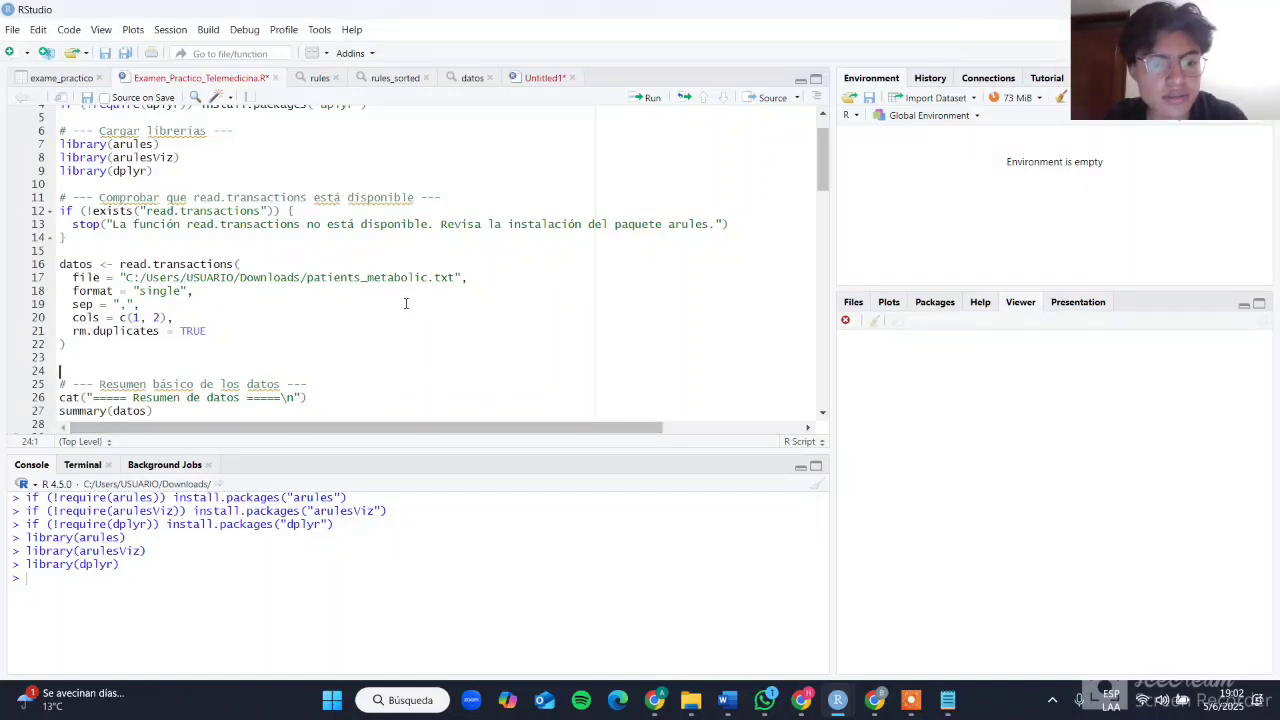
Step: Show the file actions for patients_metabolic in the Descargas folder, including copying its path, and return to RStudio
click(689, 699)
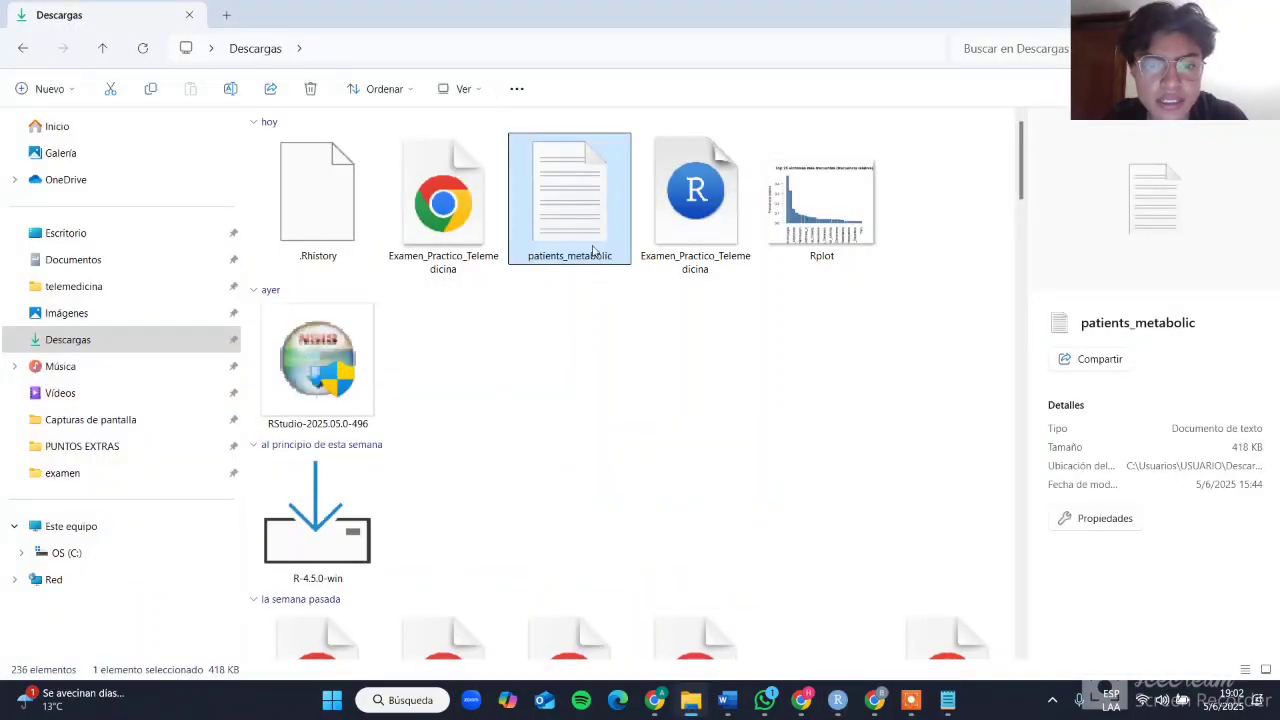
right_click(593, 250)
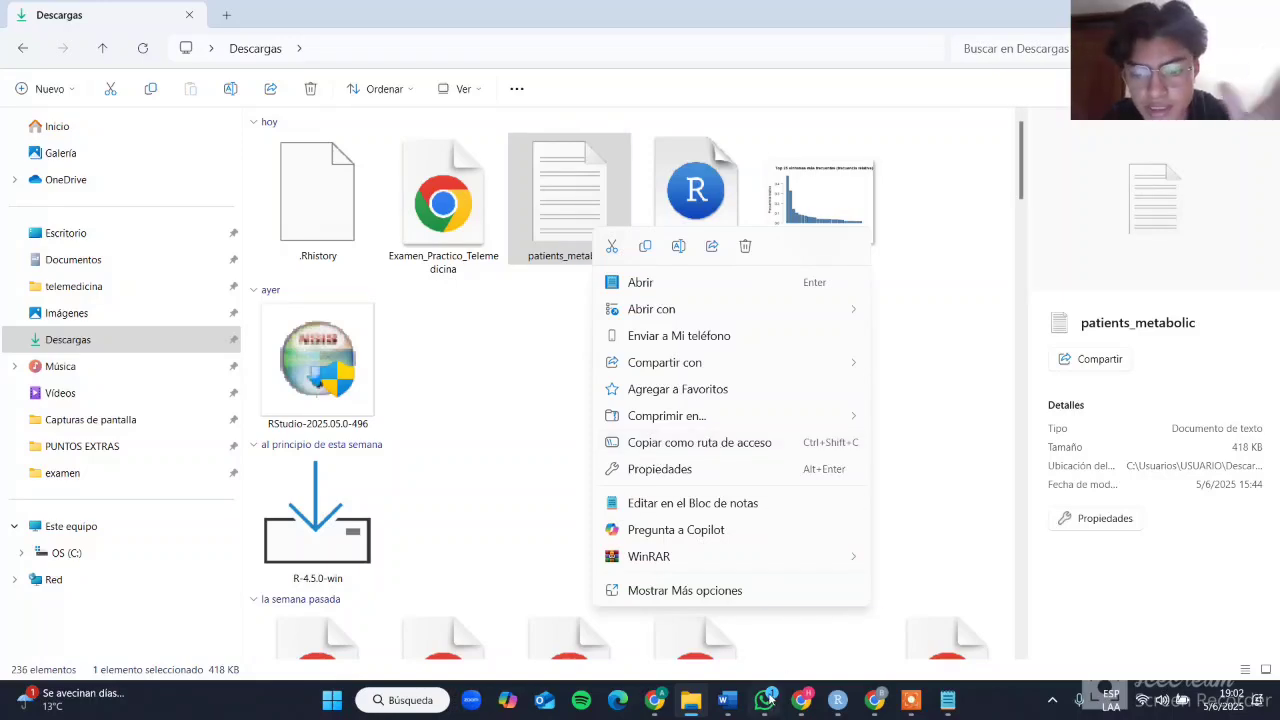
click(692, 699)
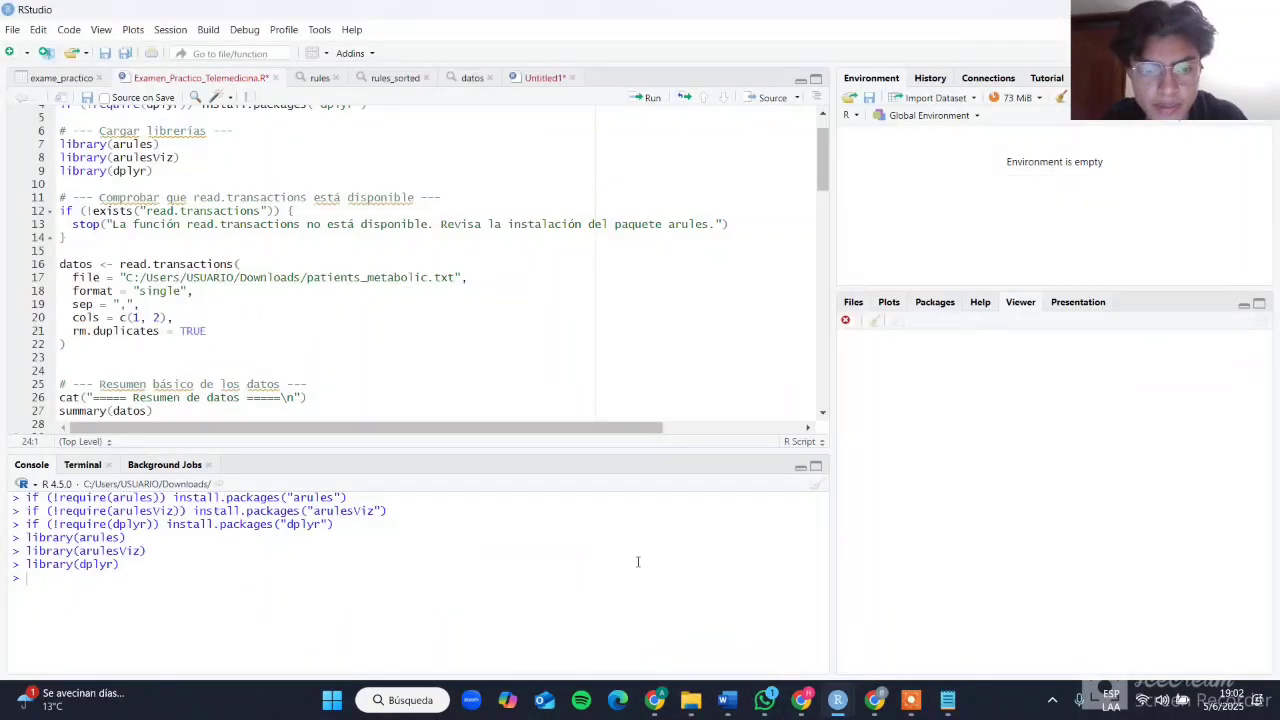
Step: Run the read.transactions block that loads patients_metabolic.txt into datos in single format with duplicates removed
scroll(368, 263, down, 1)
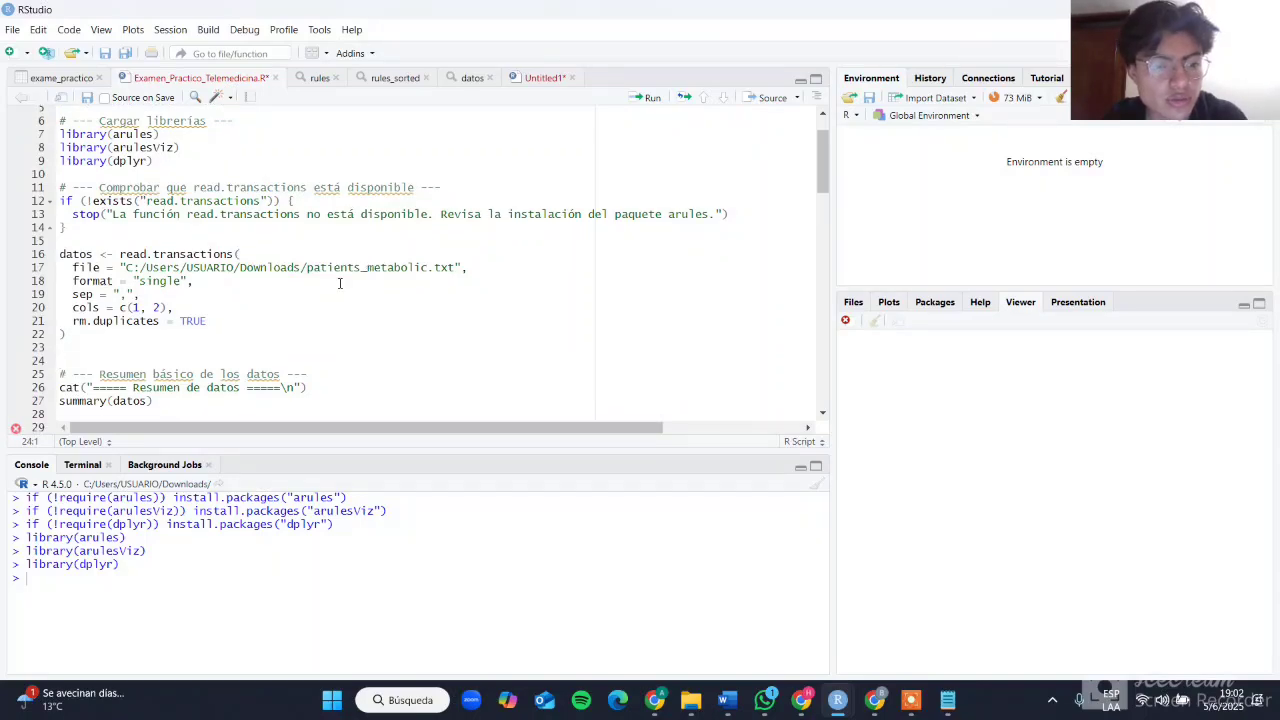
scroll(339, 283, down, 1)
scroll(339, 283, down, 1)
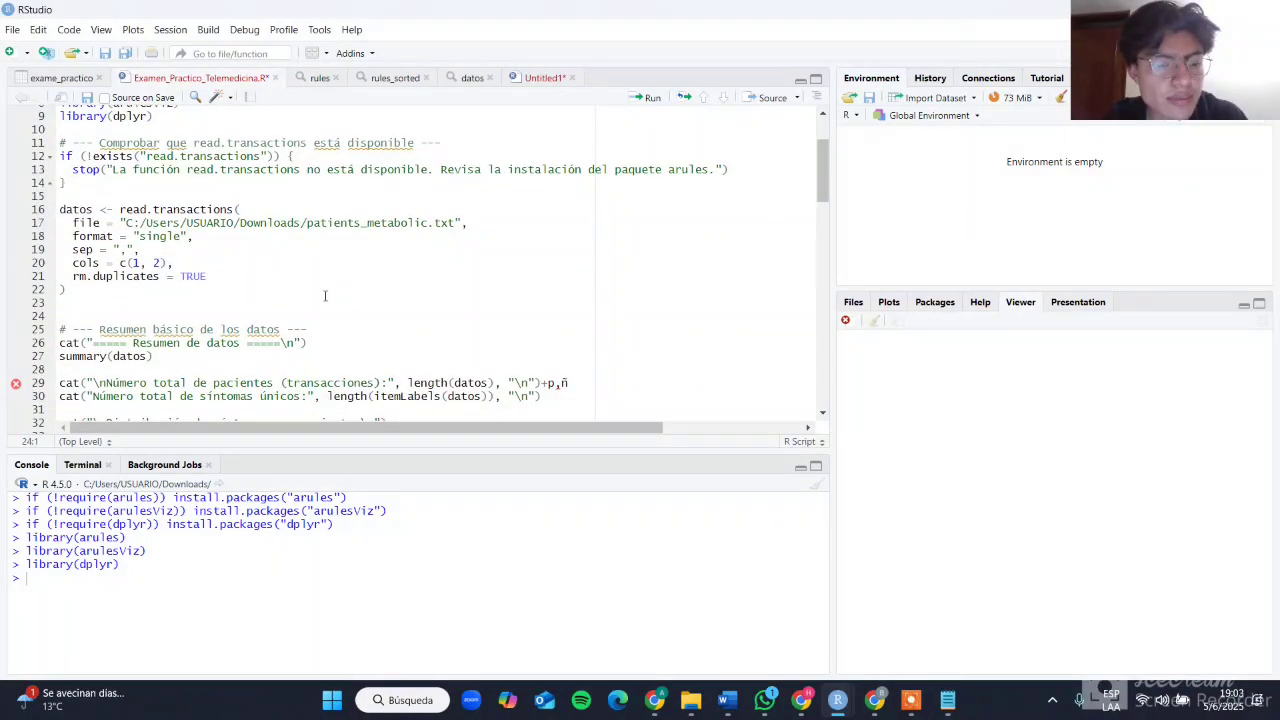
scroll(328, 318, down, 1)
scroll(325, 277, up, 2)
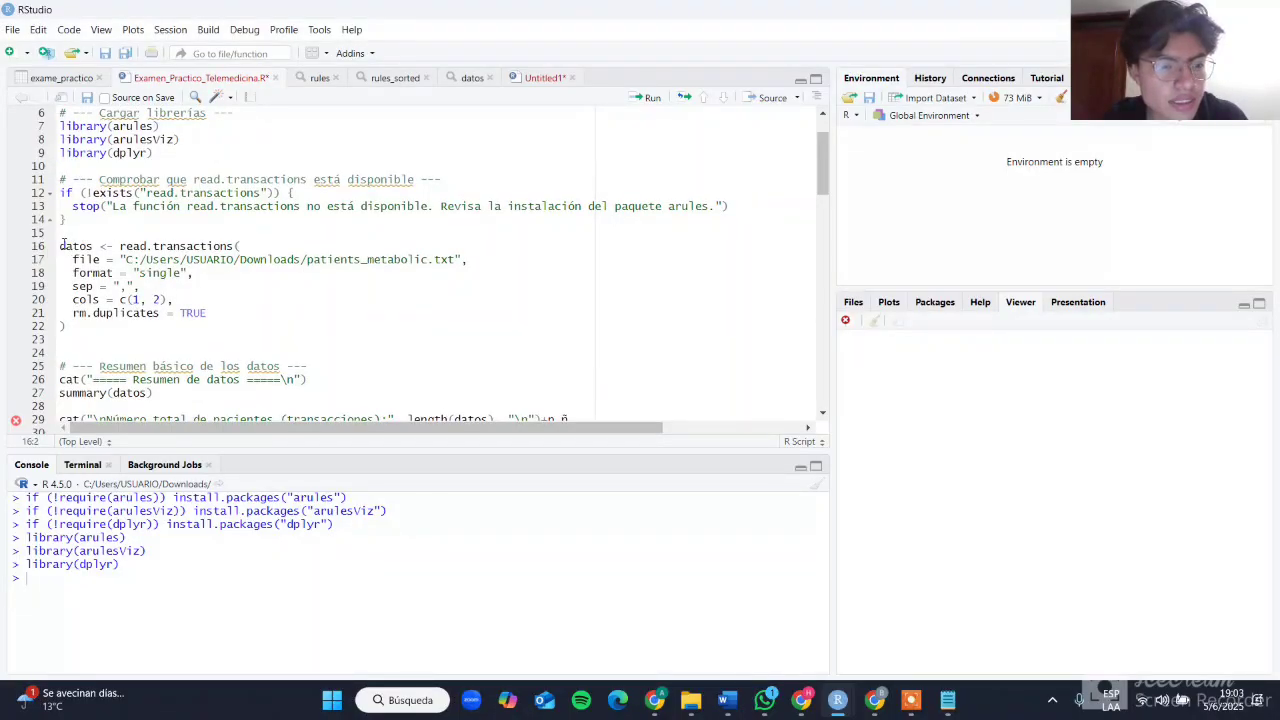
click(645, 97)
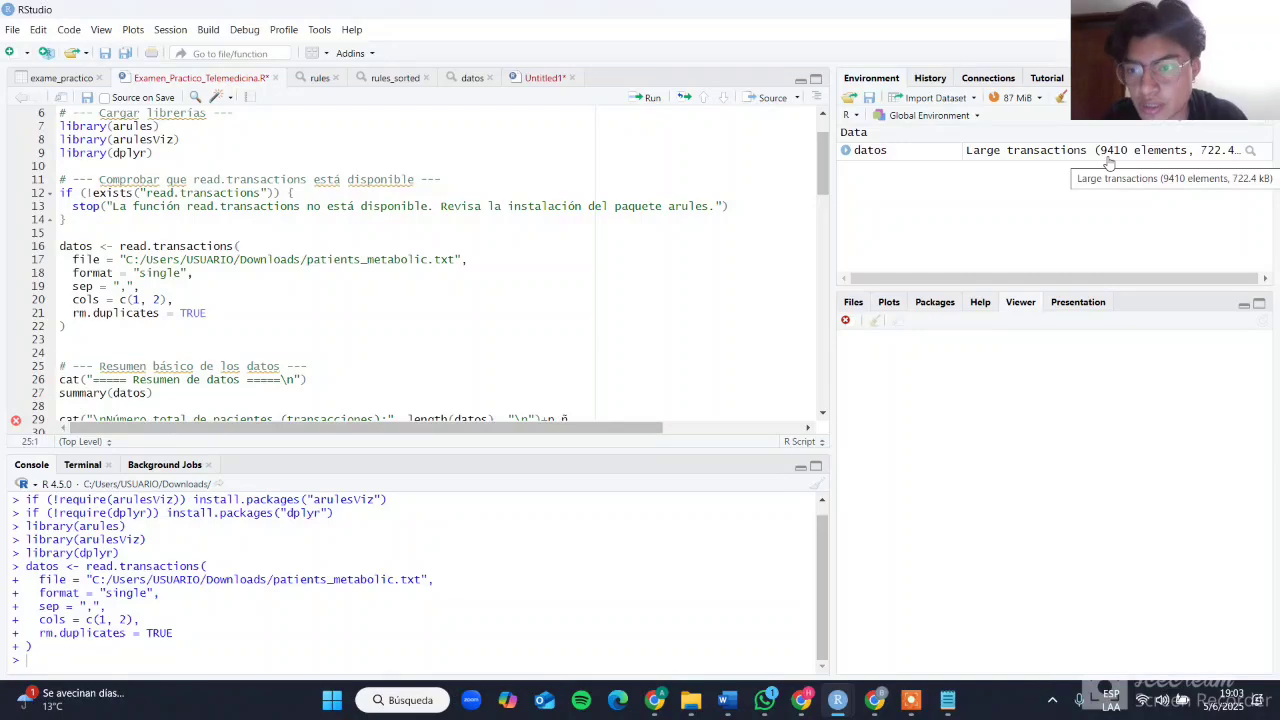
Step: Run the "Resumen de datos" heading and summary(datos) lines, and review the summary output in the console
click(645, 100)
click(645, 100)
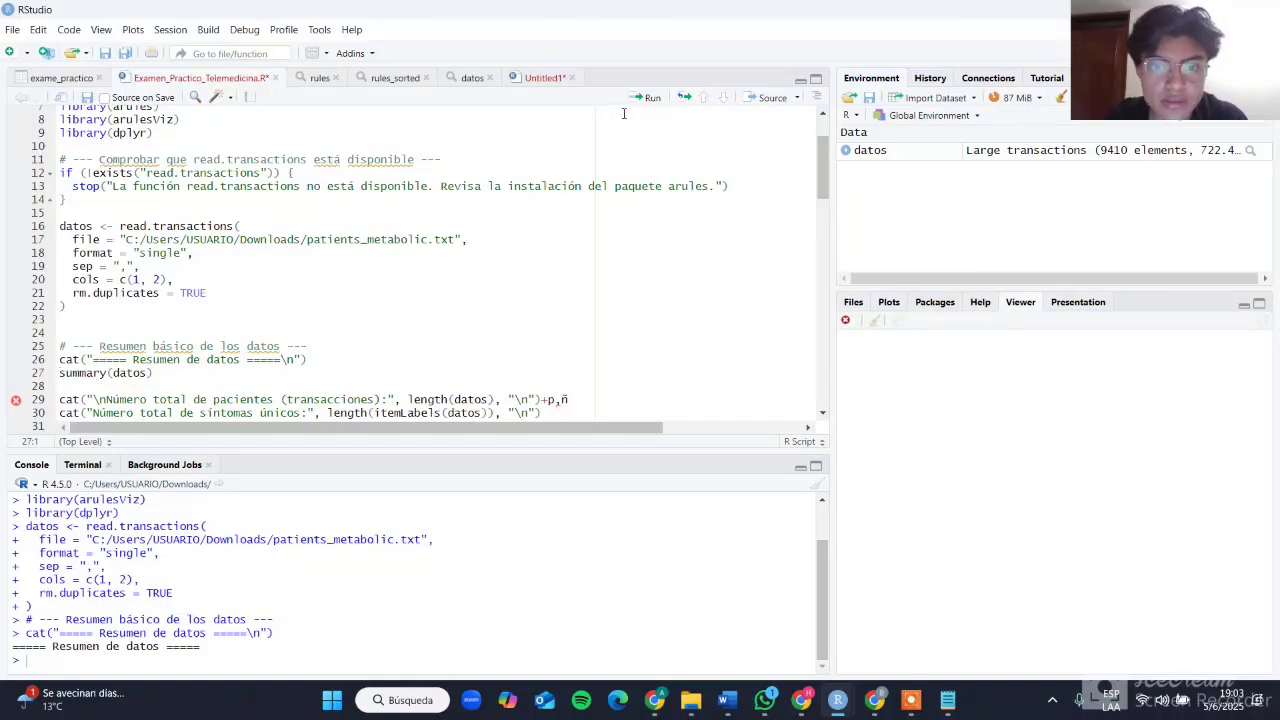
click(645, 97)
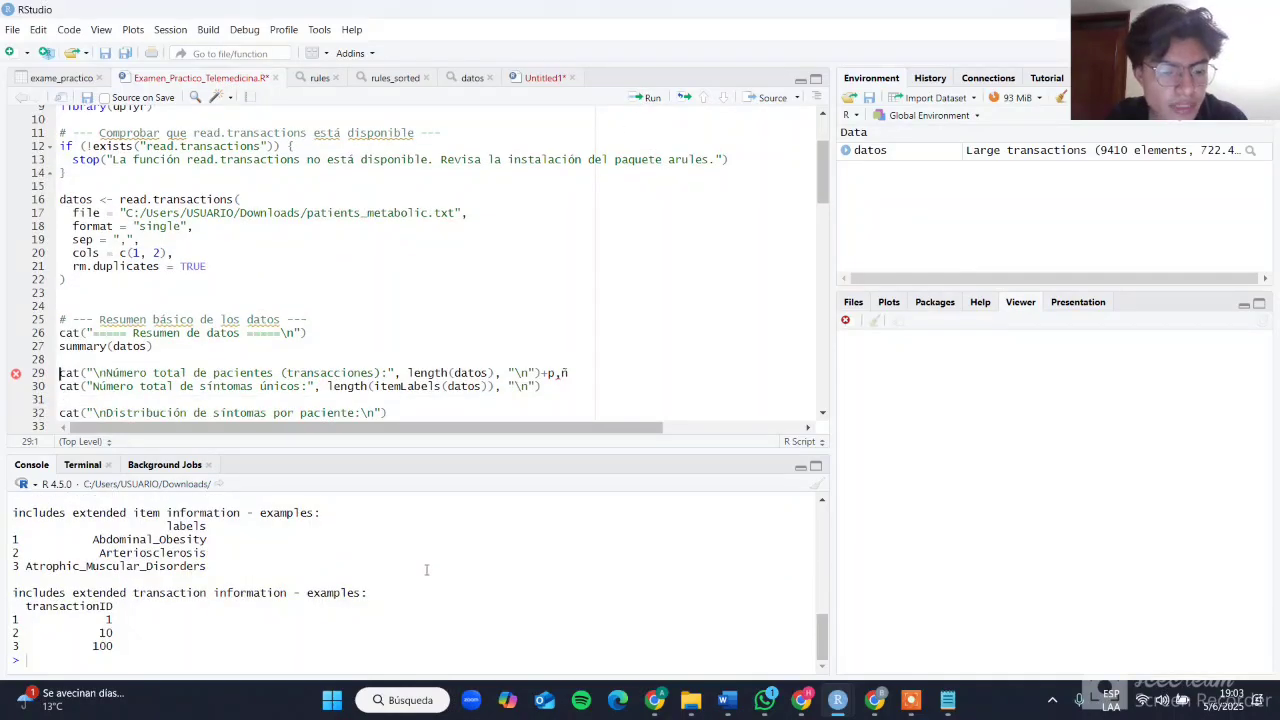
scroll(426, 569, up, 3)
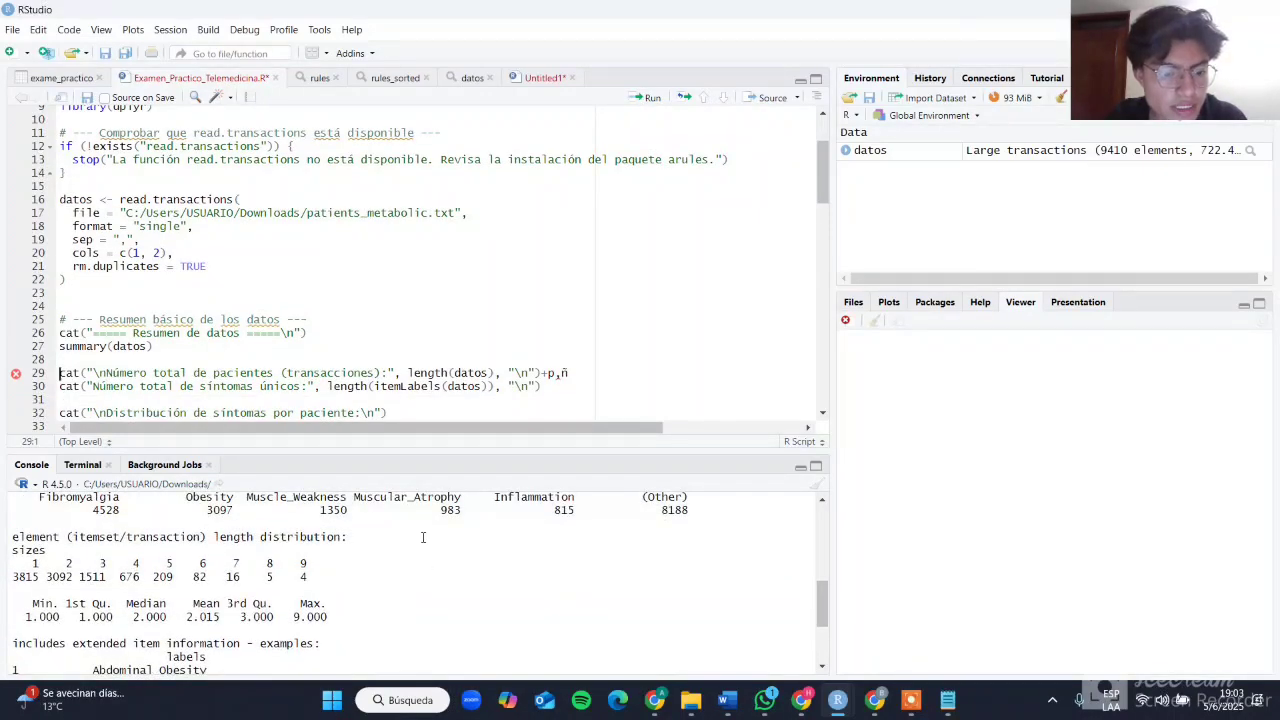
Step: Review the upper part of the summary(datos) output in the console, compare it with the questions in the exam PDF, and return to RStudio
scroll(423, 537, up, 3)
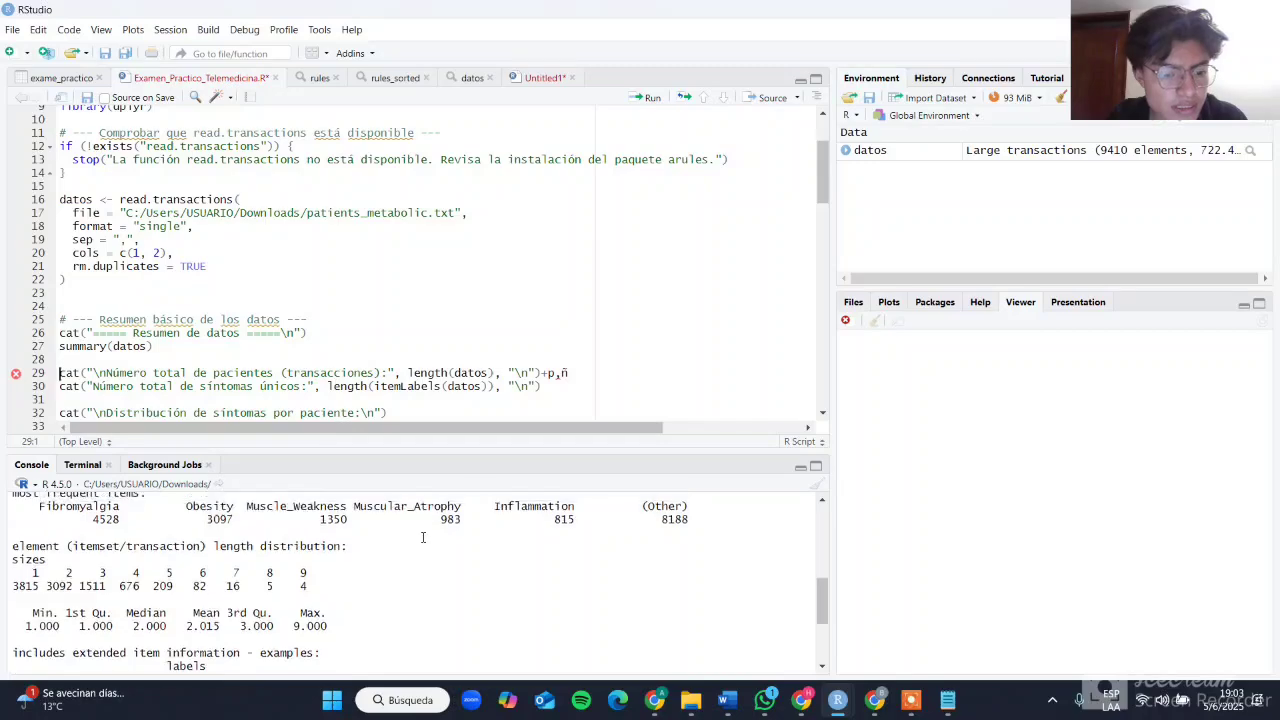
scroll(423, 537, up, 1)
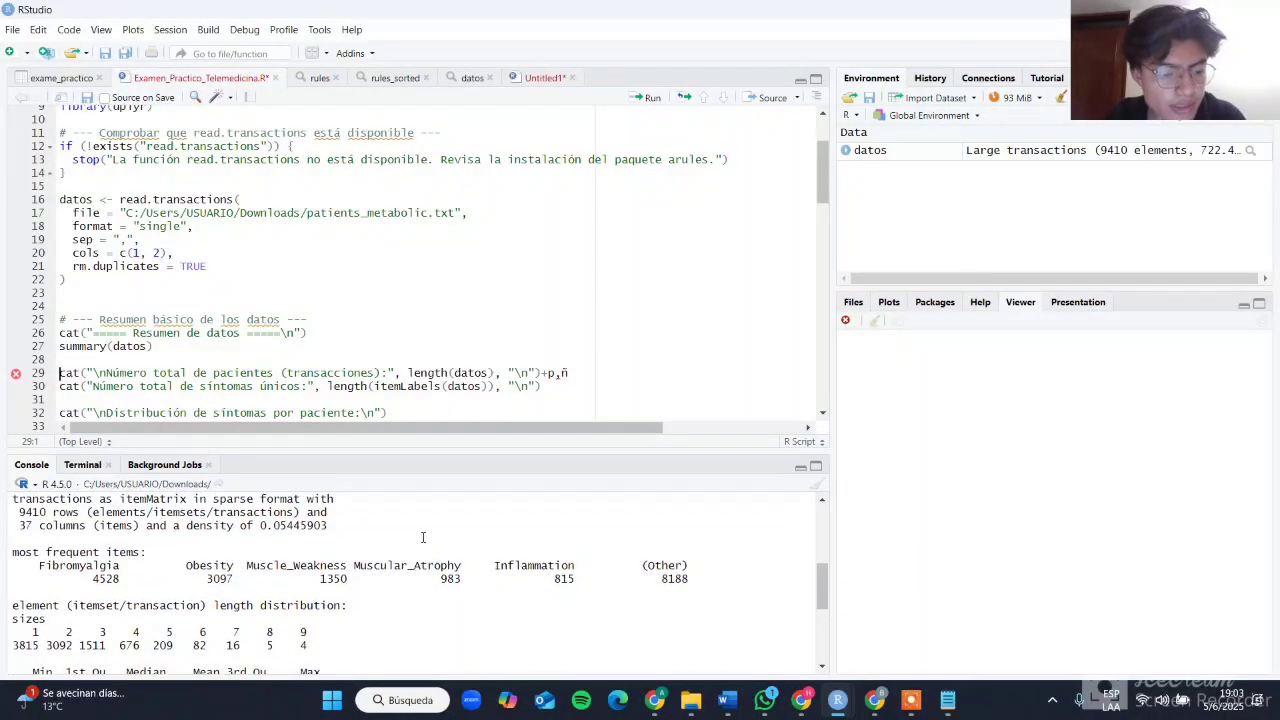
key(alt+Tab)
key(alt+Tab)
key(alt+Tab)
key(alt+Tab)
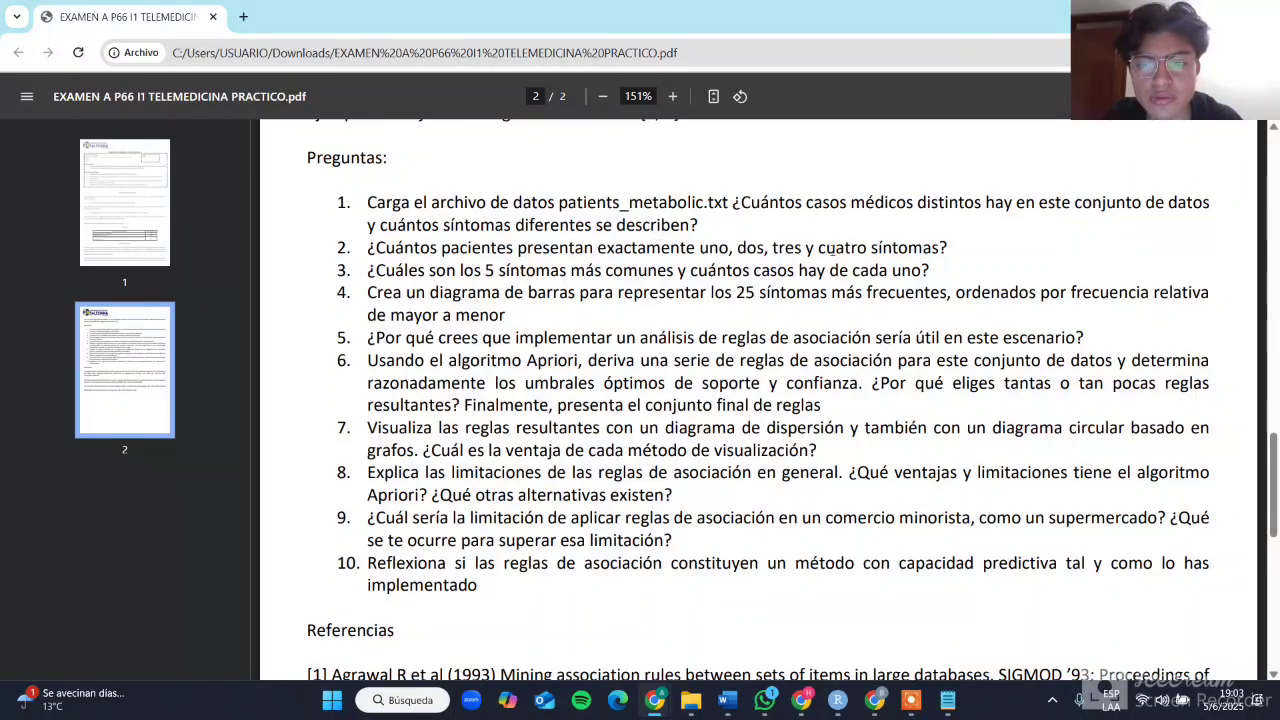
key(alt+Tab)
key(alt+Tab)
key(alt+Tab)
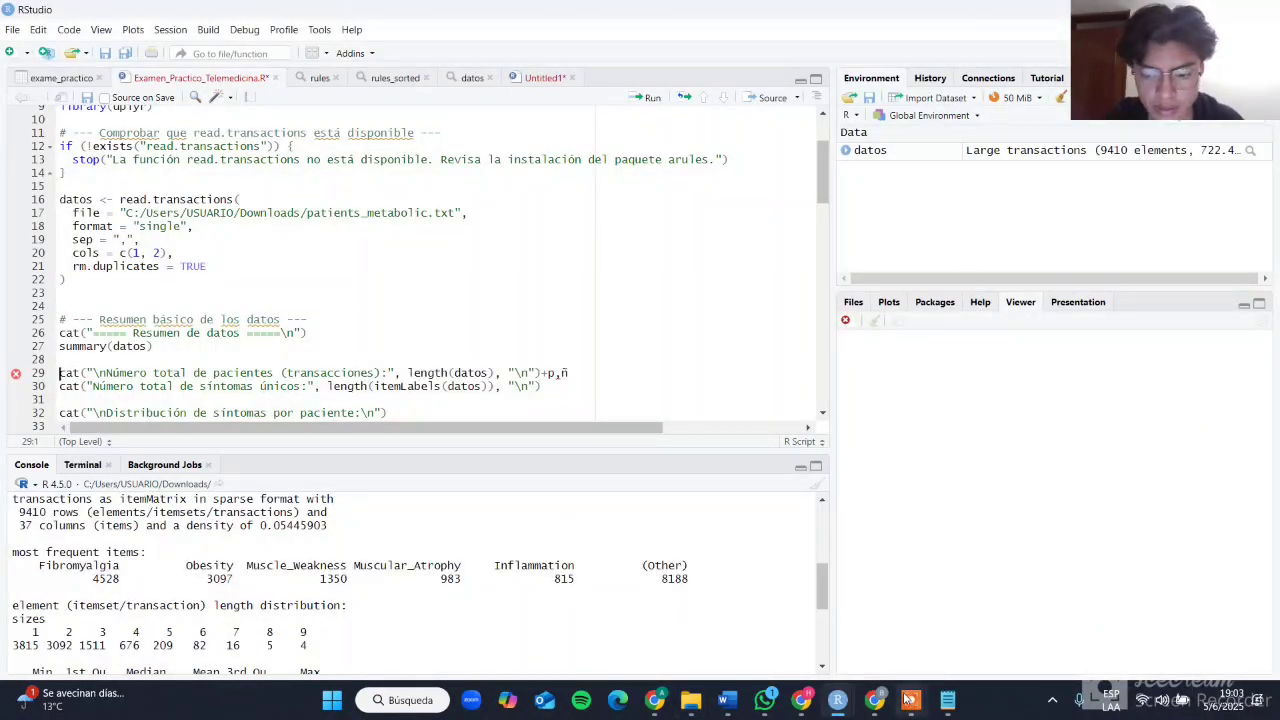
Step: Examine the summary output's transaction size, most frequent symptoms and length distribution alongside the script's patient-count and Top 5 lines
mouse_move(911, 700)
click(941, 633)
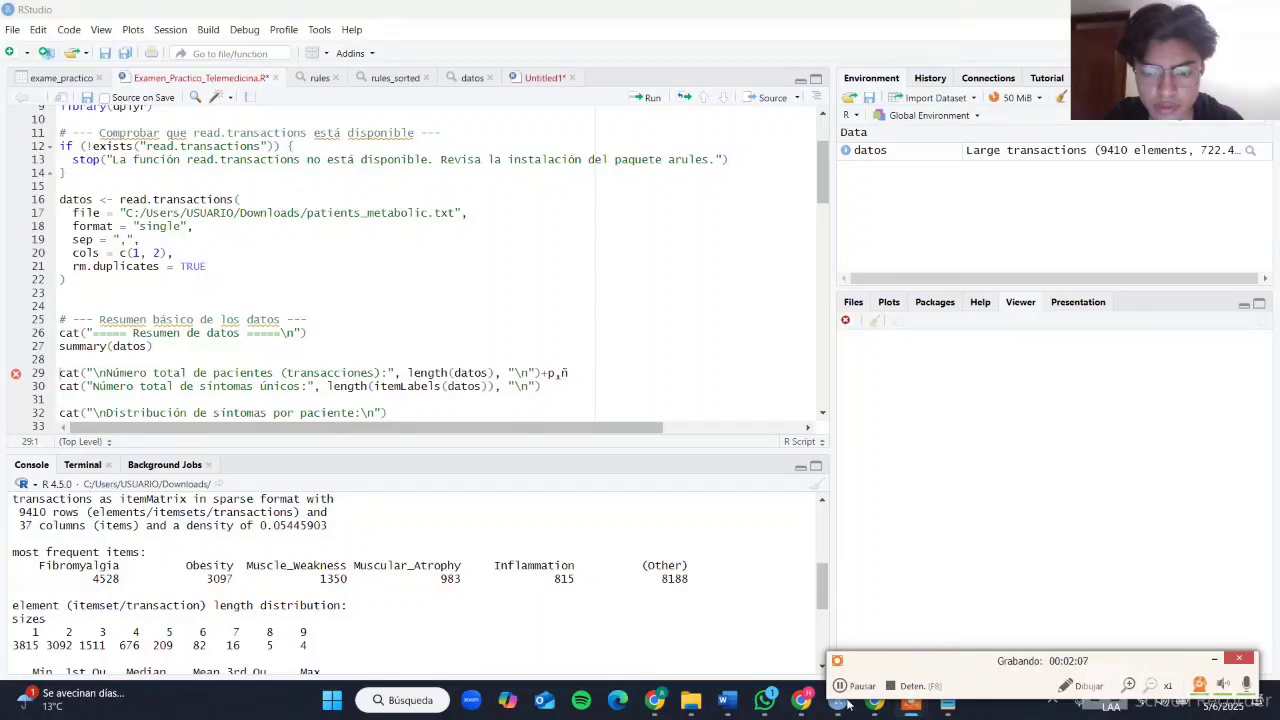
scroll(600, 400, down, 3)
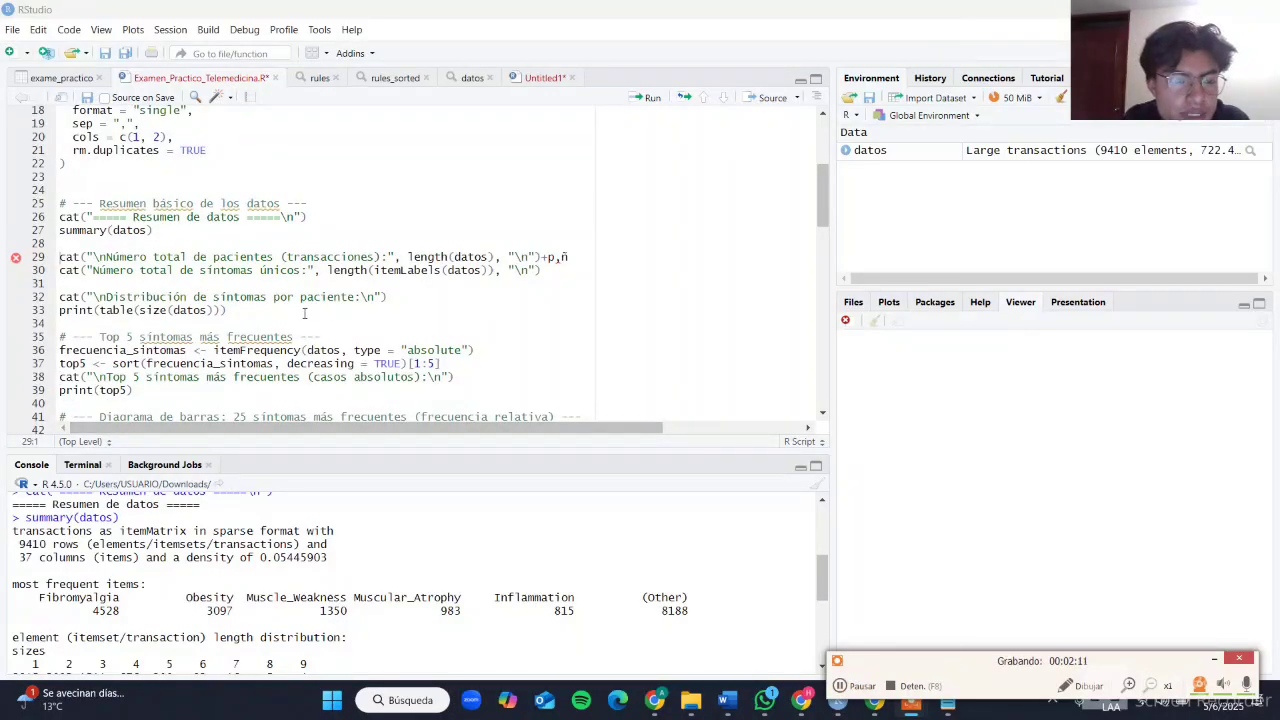
scroll(173, 562, down, 1)
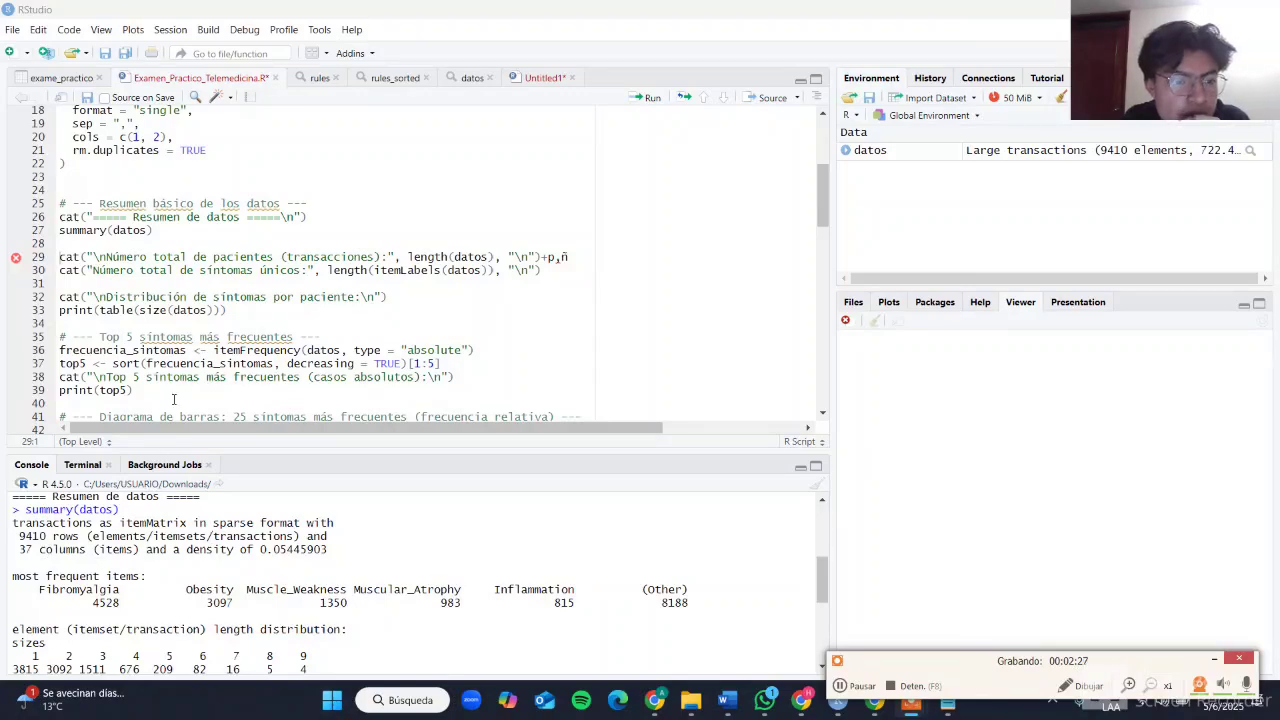
scroll(173, 399, down, 1)
scroll(173, 399, down, 1)
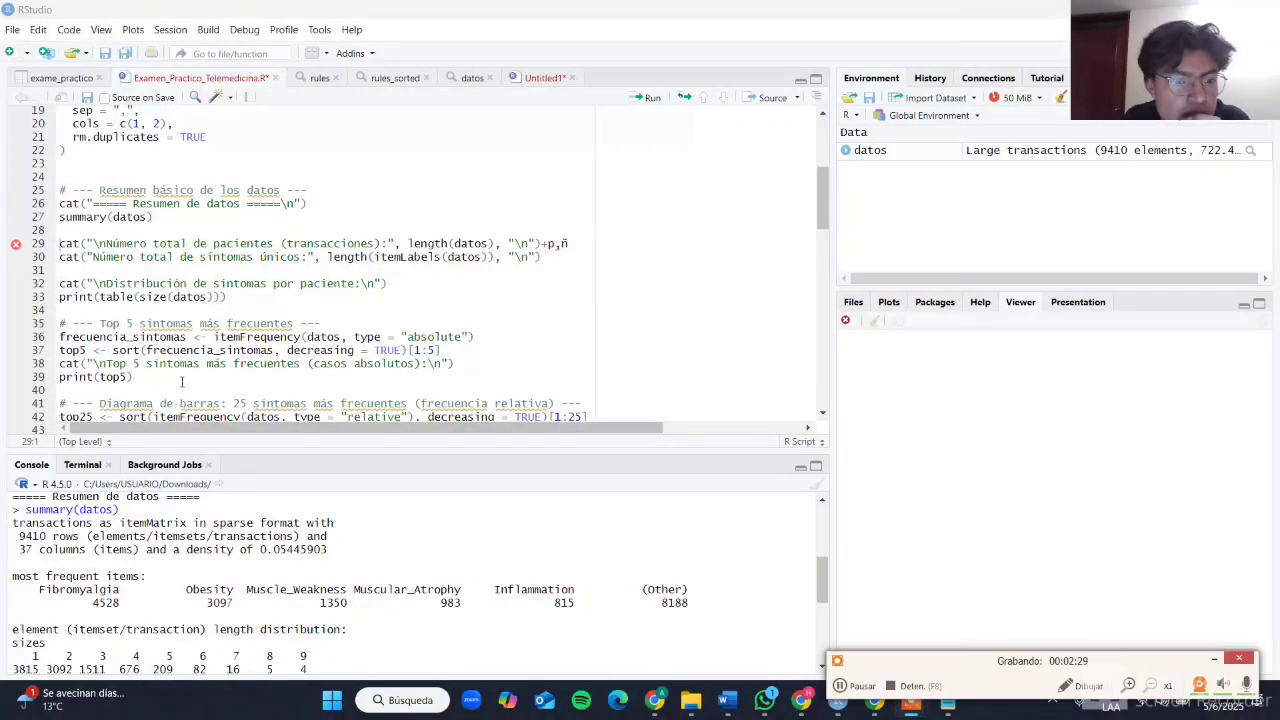
scroll(181, 382, down, 2)
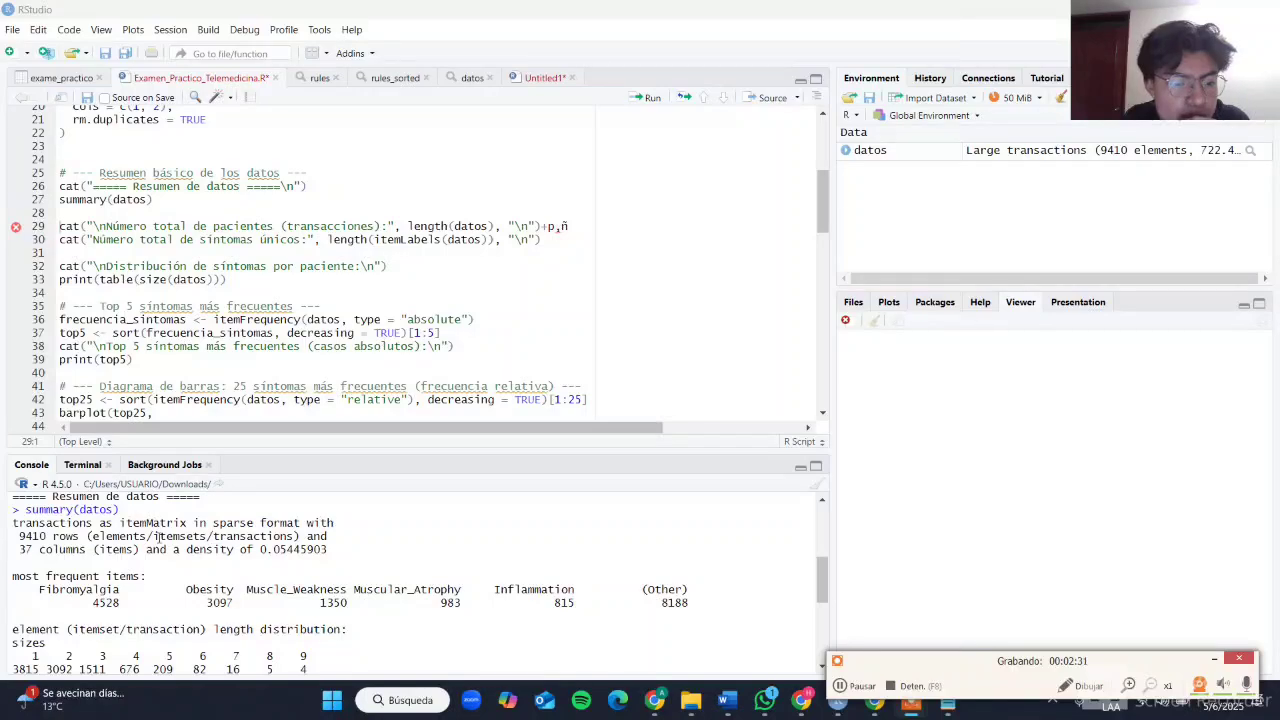
scroll(158, 537, down, 1)
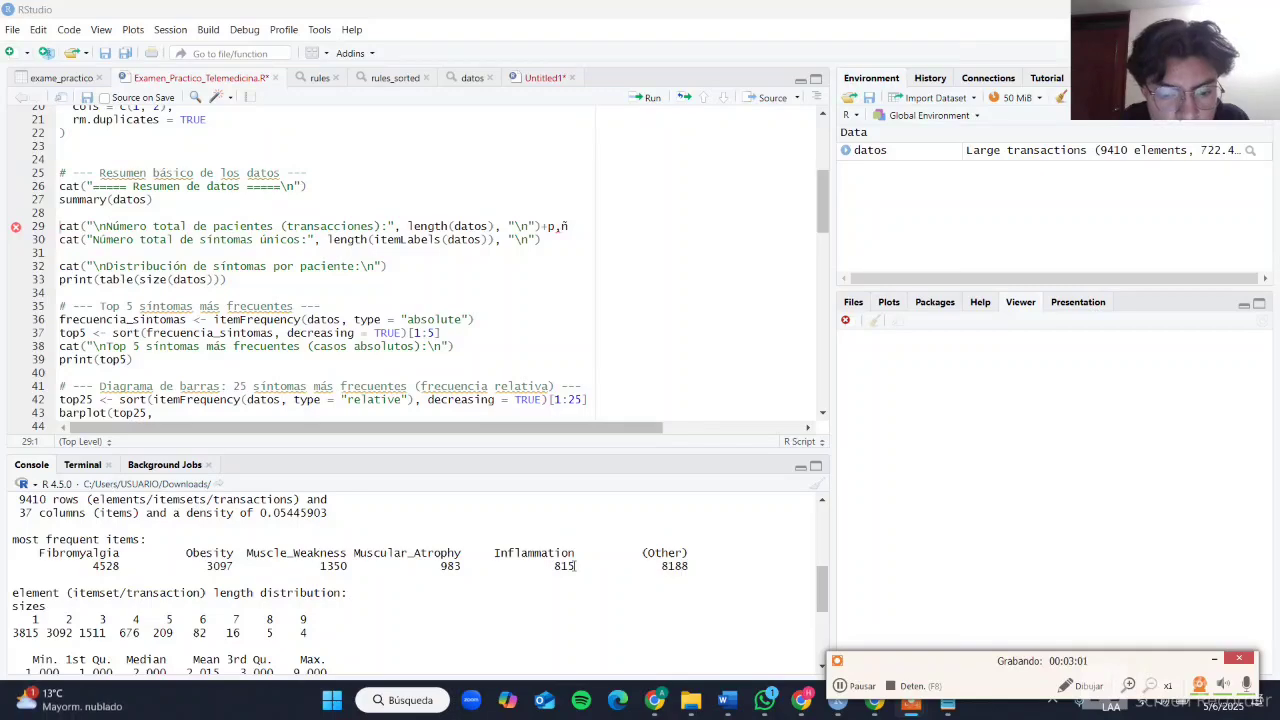
scroll(494, 552, down, 1)
scroll(492, 551, down, 1)
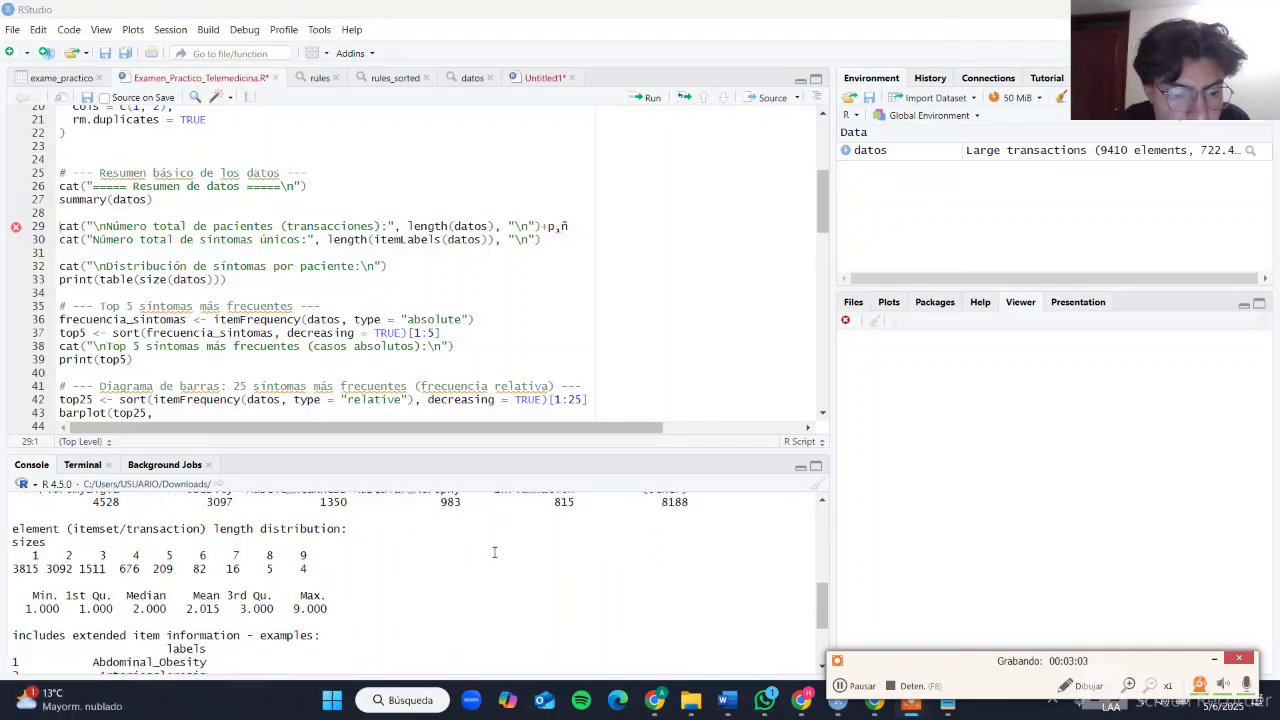
scroll(474, 399, down, 2)
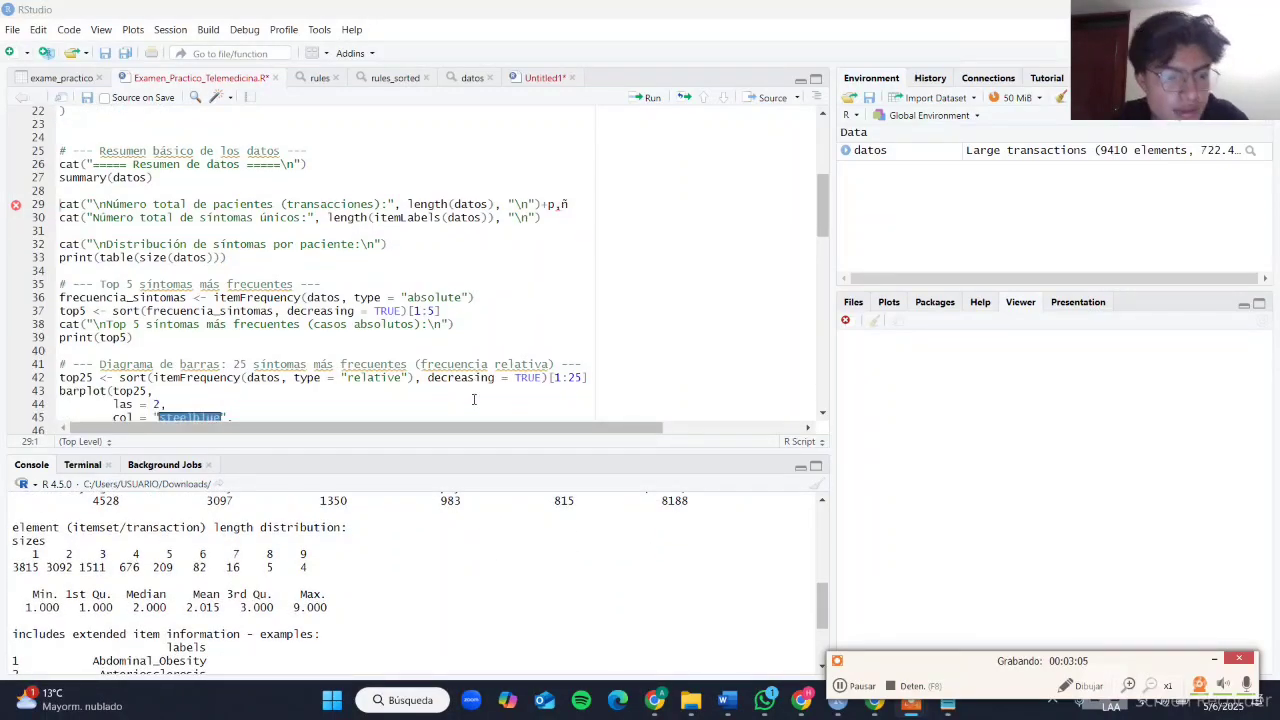
Step: Check the questions on symptoms per patient and the five most common symptoms in the exam PDF, and return to RStudio
key(alt+Tab)
key(alt+Tab)
key(alt+Tab)
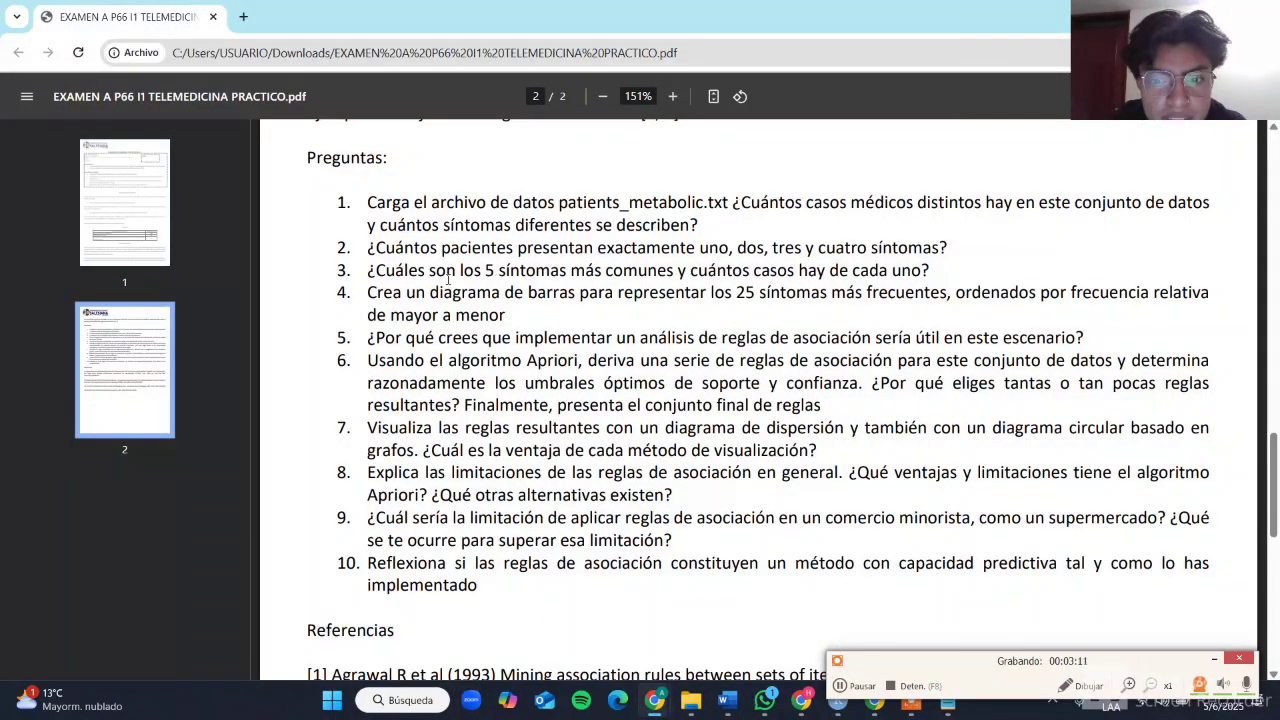
key(alt+Tab)
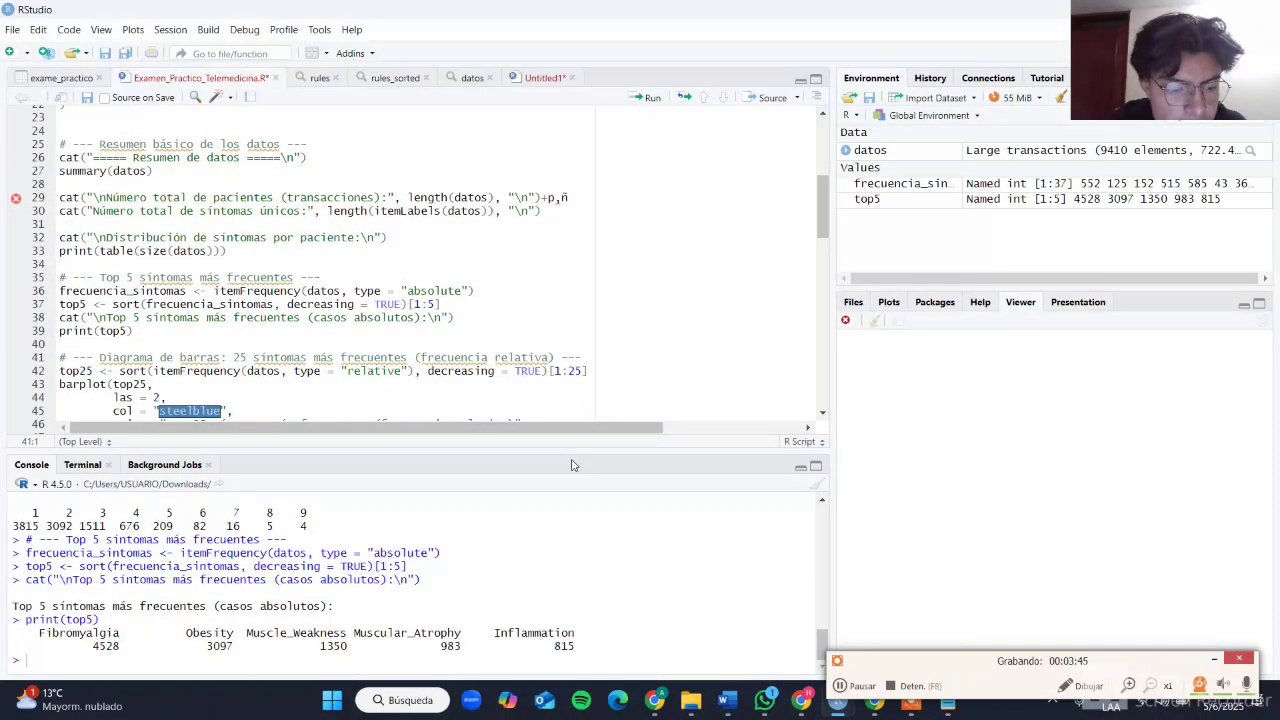
Step: Run the line that stores the 25 symptoms with the highest relative frequency in top25, and review the top5 output and barplot code
click(646, 98)
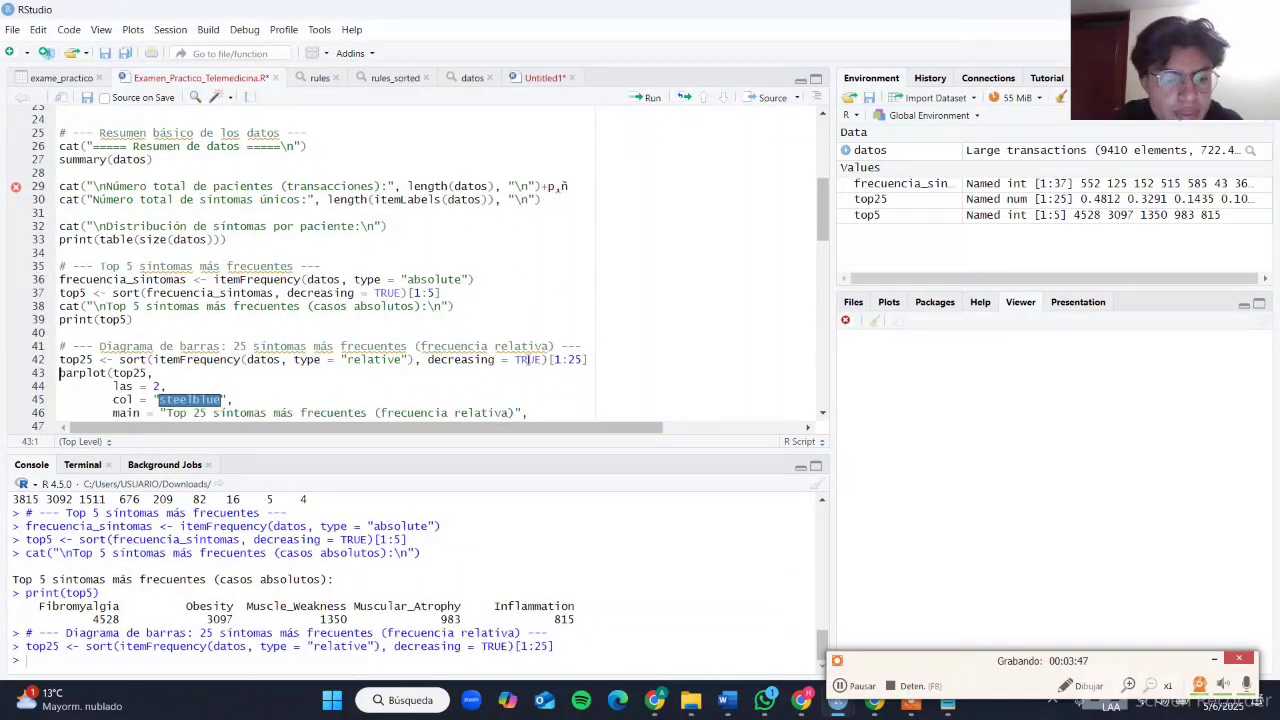
scroll(228, 602, up, 1)
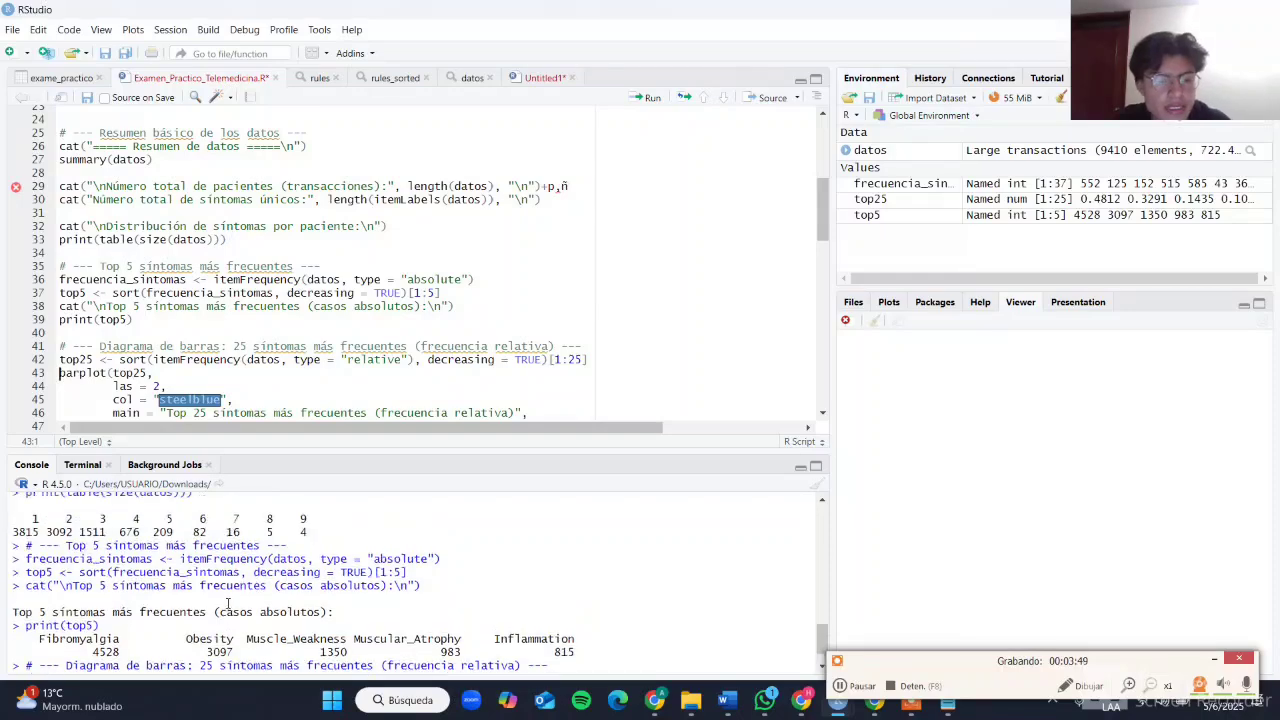
scroll(335, 313, down, 5)
scroll(335, 313, down, 2)
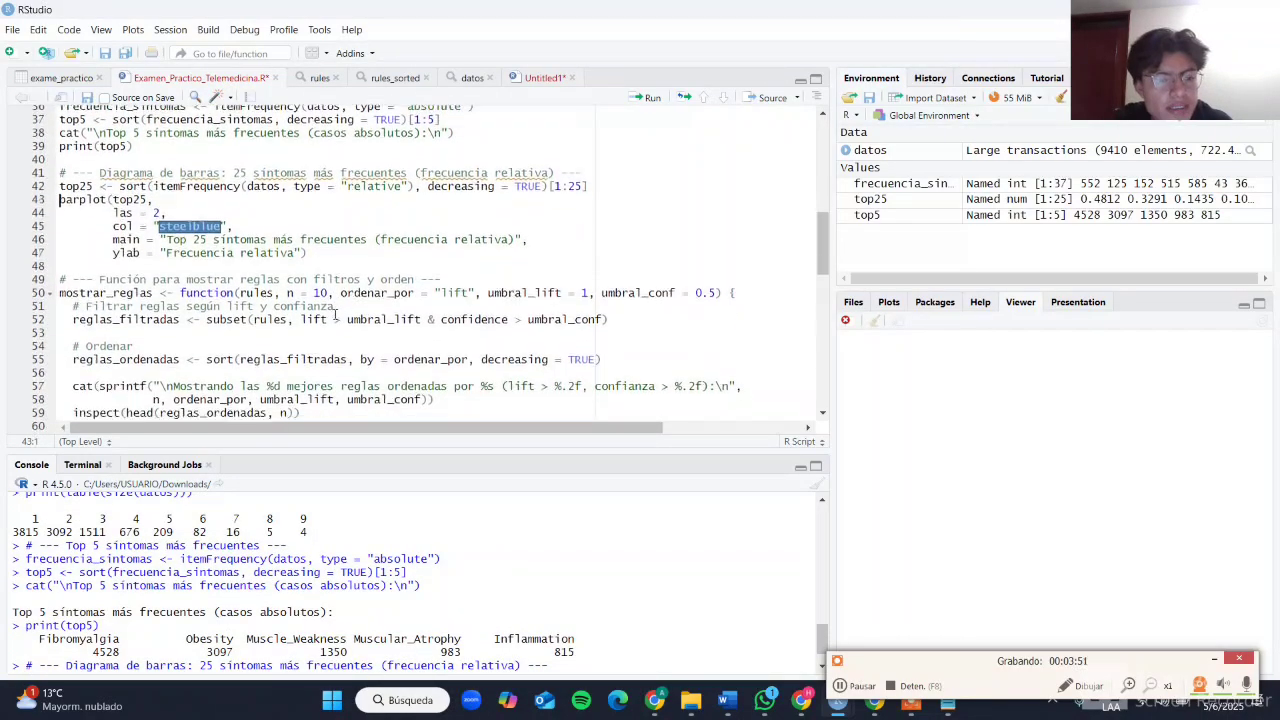
scroll(335, 316, up, 5)
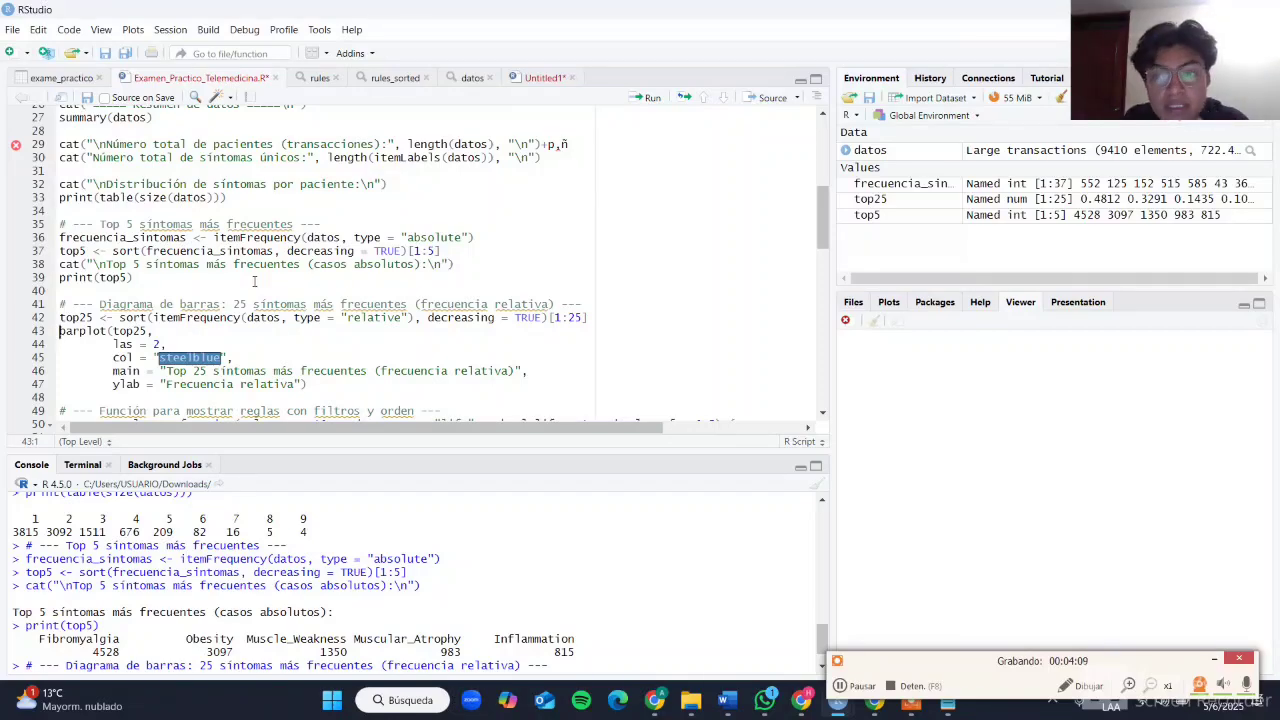
key(ctrl+Return)
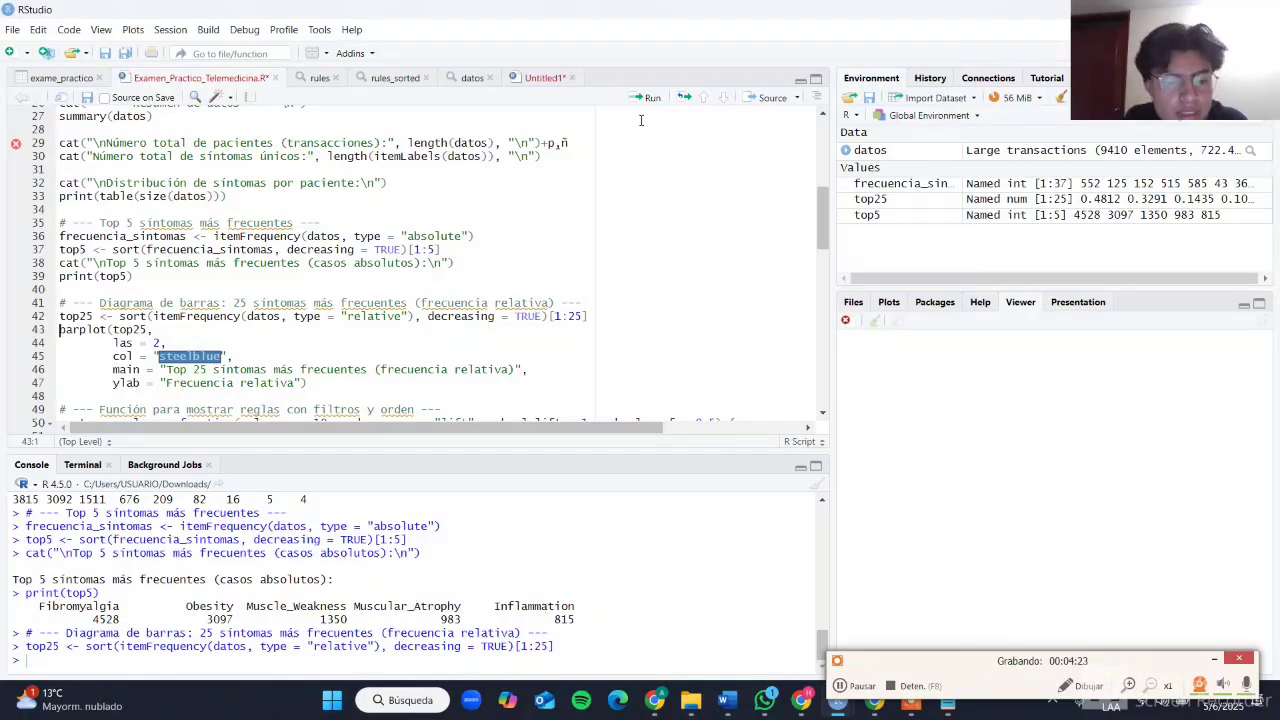
Step: Check question 4 about the bar chart of the 25 most frequent symptoms in the exam PDF, and return to RStudio
key(alt+Tab)
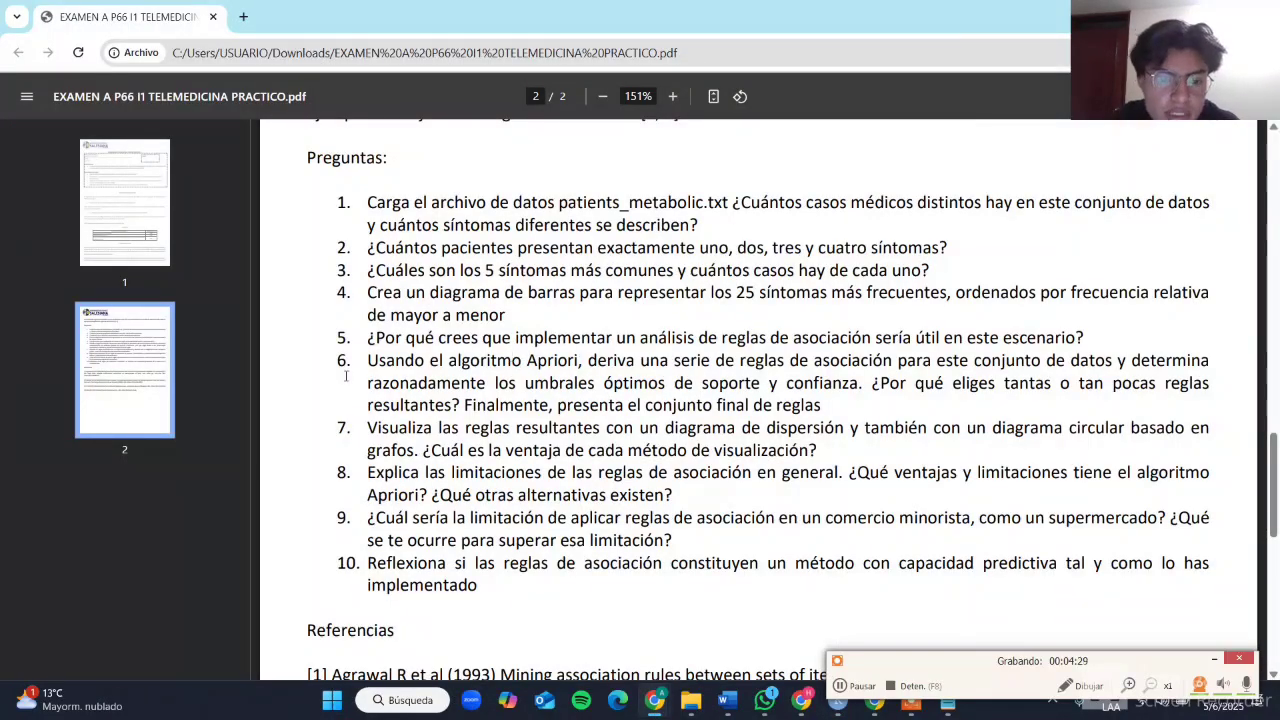
key(alt+Tab)
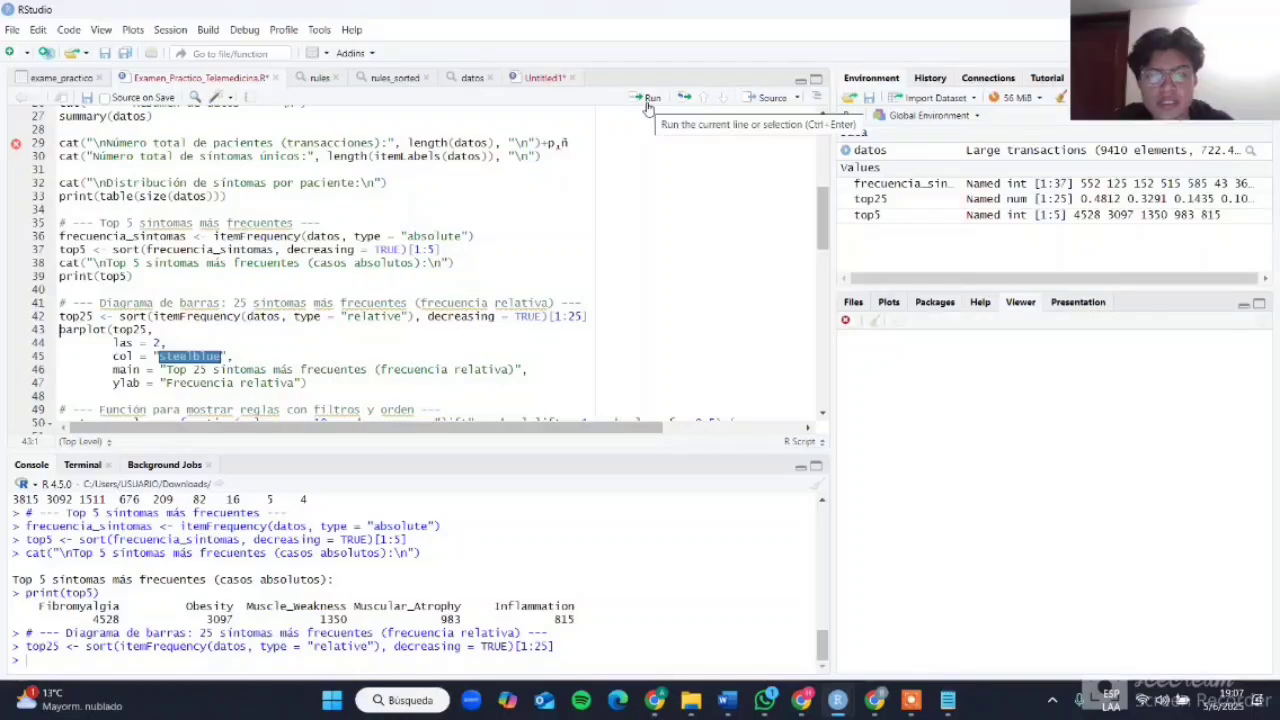
key(alt+Tab)
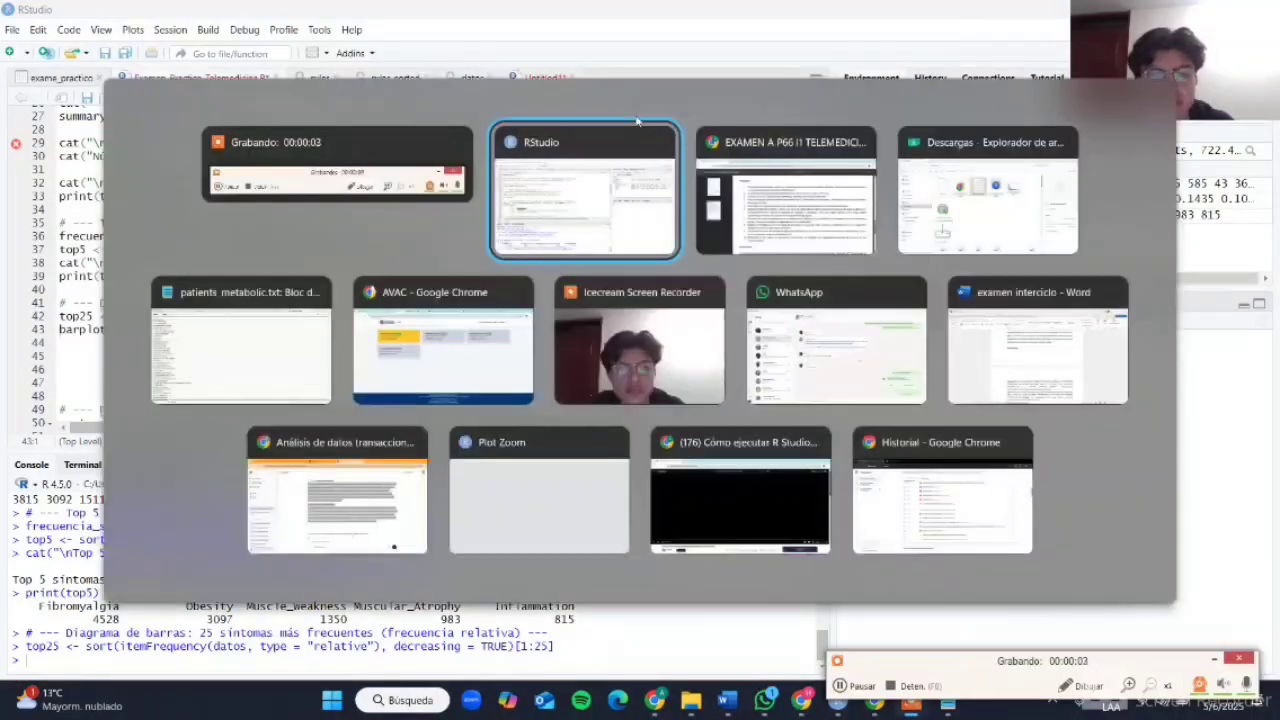
key(alt+Tab)
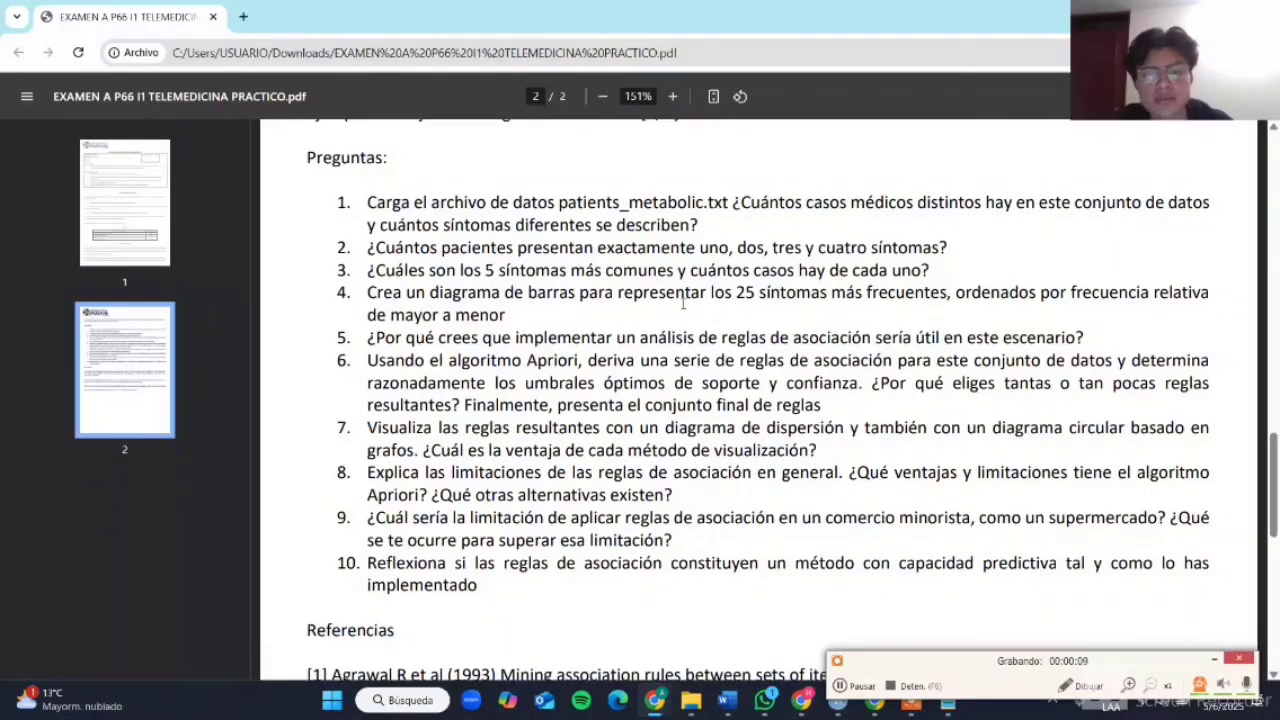
key(alt+Tab)
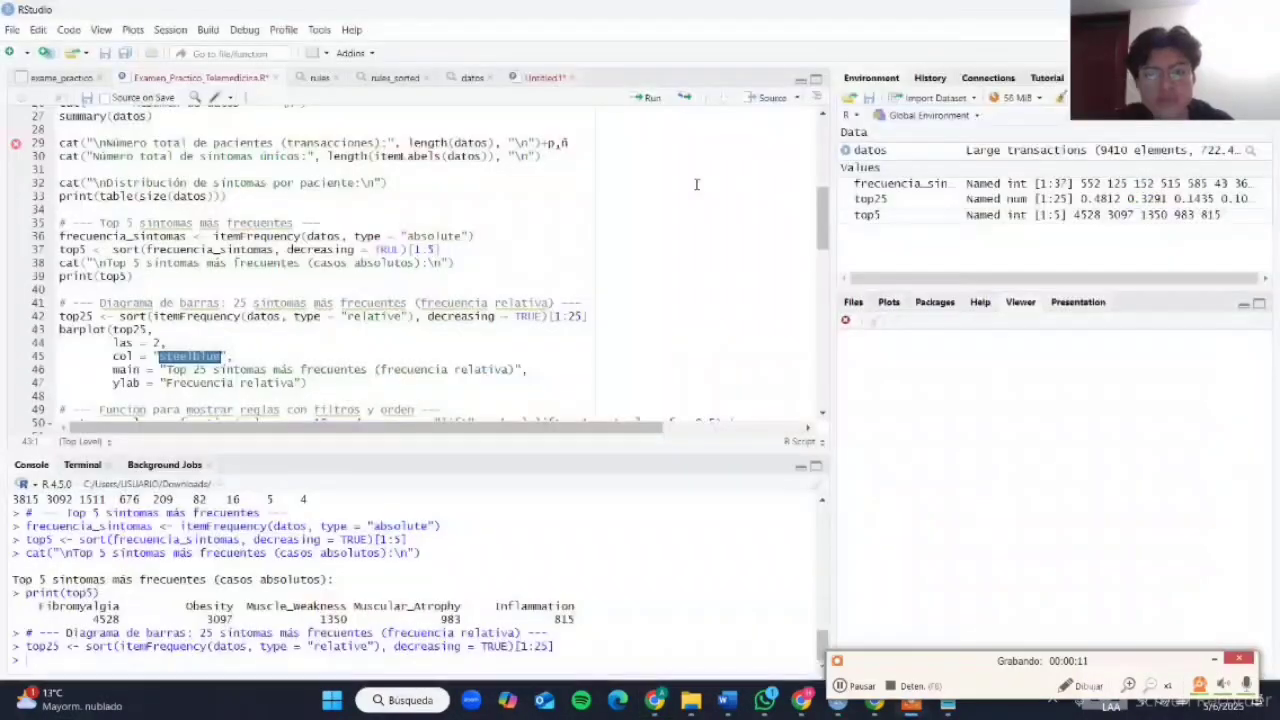
Step: Run the barplot block to draw top25 as steelblue bars titled "Top 25 síntomas más frecuentes (frecuencia relativa)"
click(648, 97)
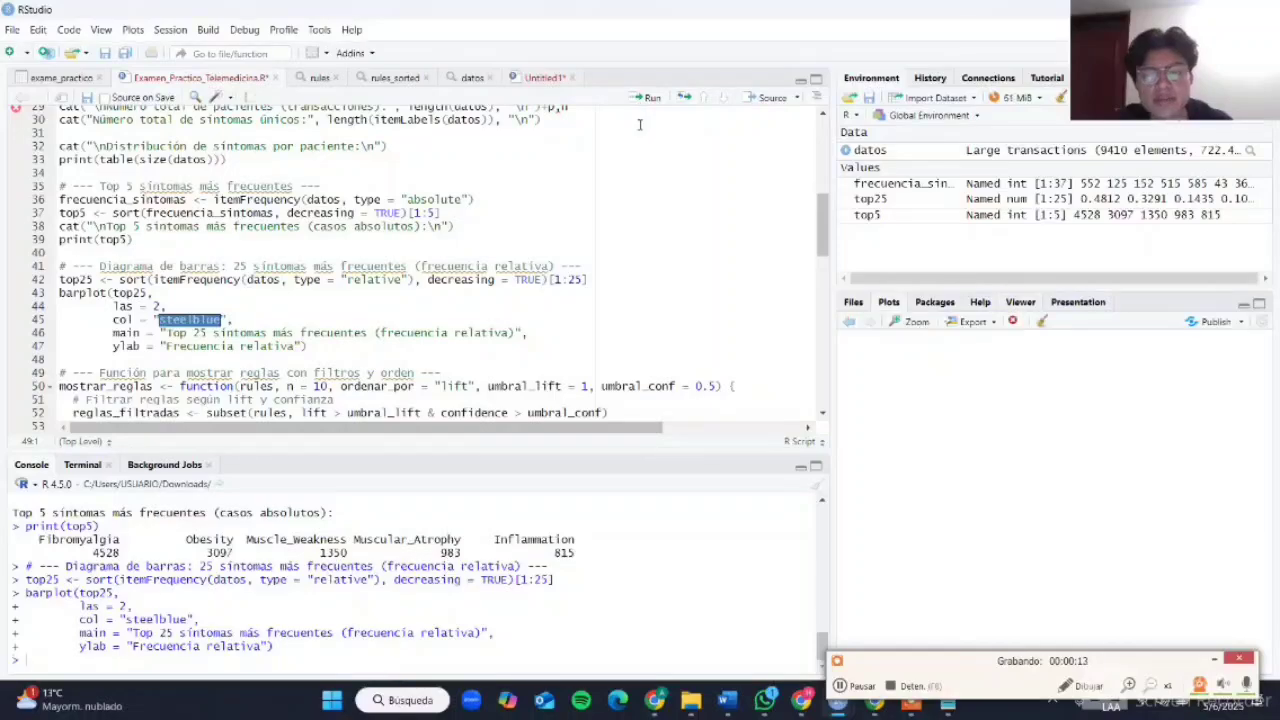
scroll(621, 296, up, 1)
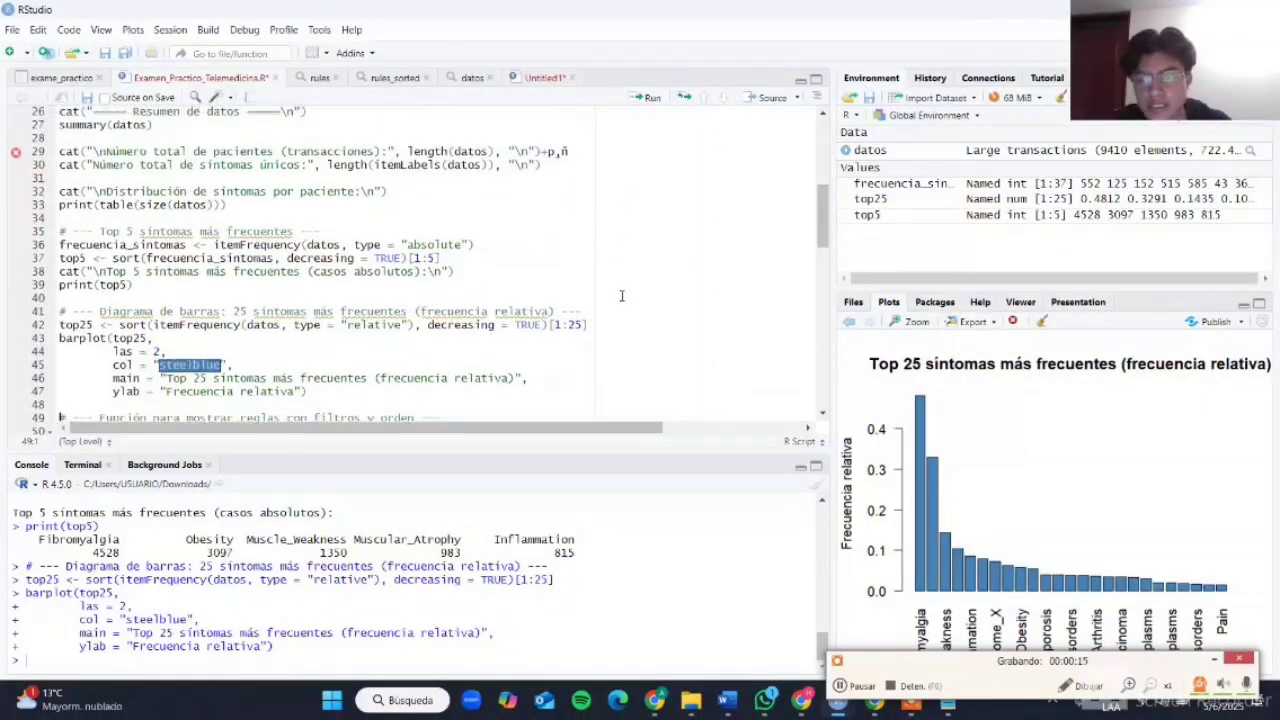
scroll(621, 296, up, 2)
scroll(621, 296, down, 6)
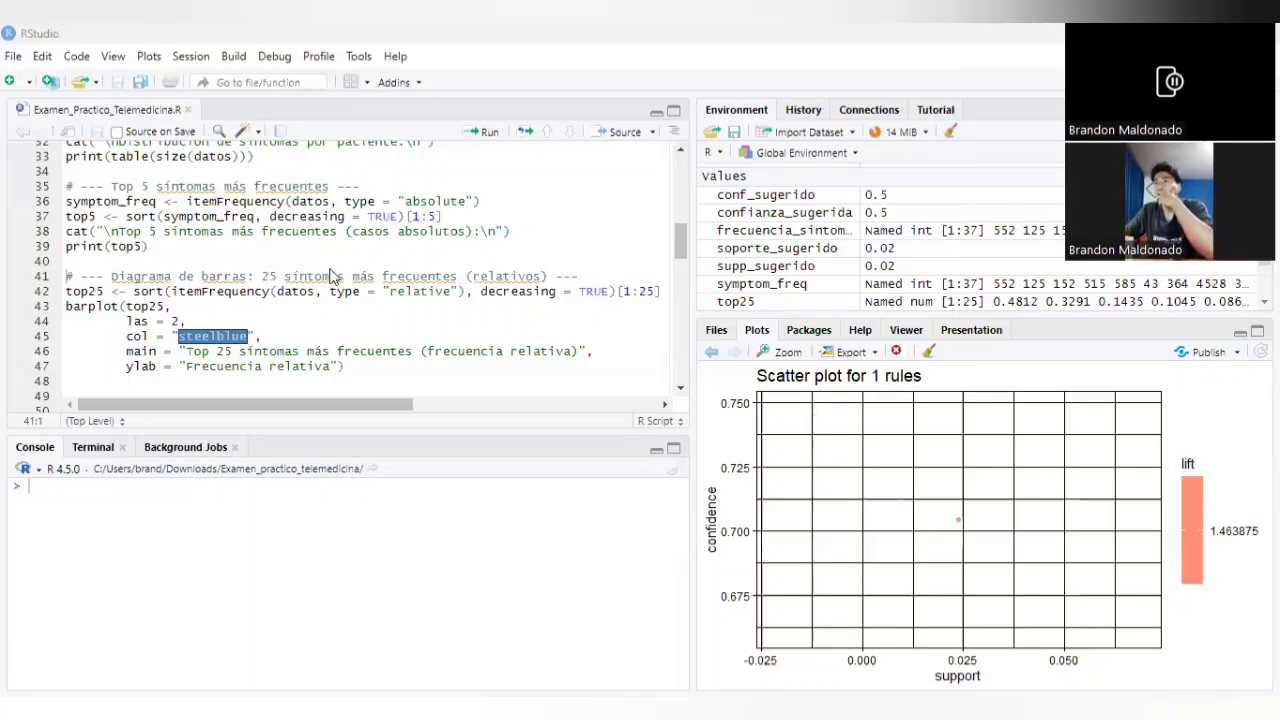
Step: Examine the top25 line: itemFrequency on datos, the relative type, the decreasing sort and the selection of the first 25 items
double_click(80, 291)
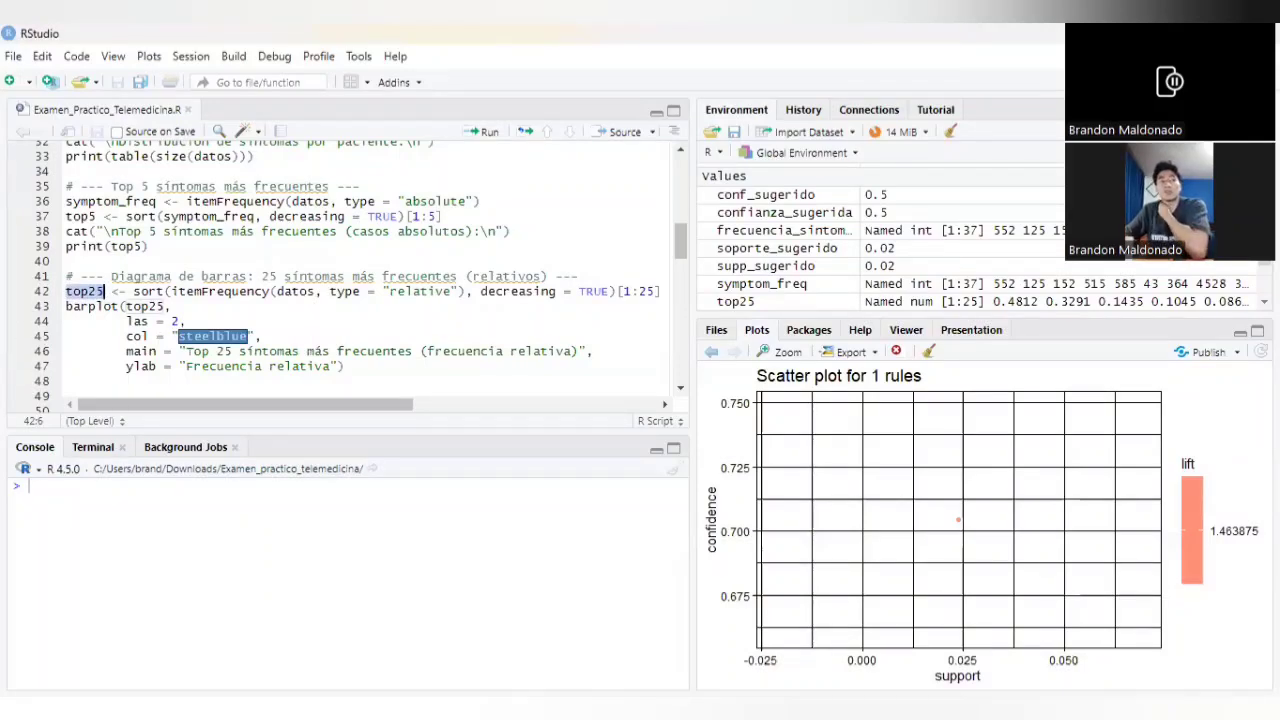
drag(170, 291, 273, 293)
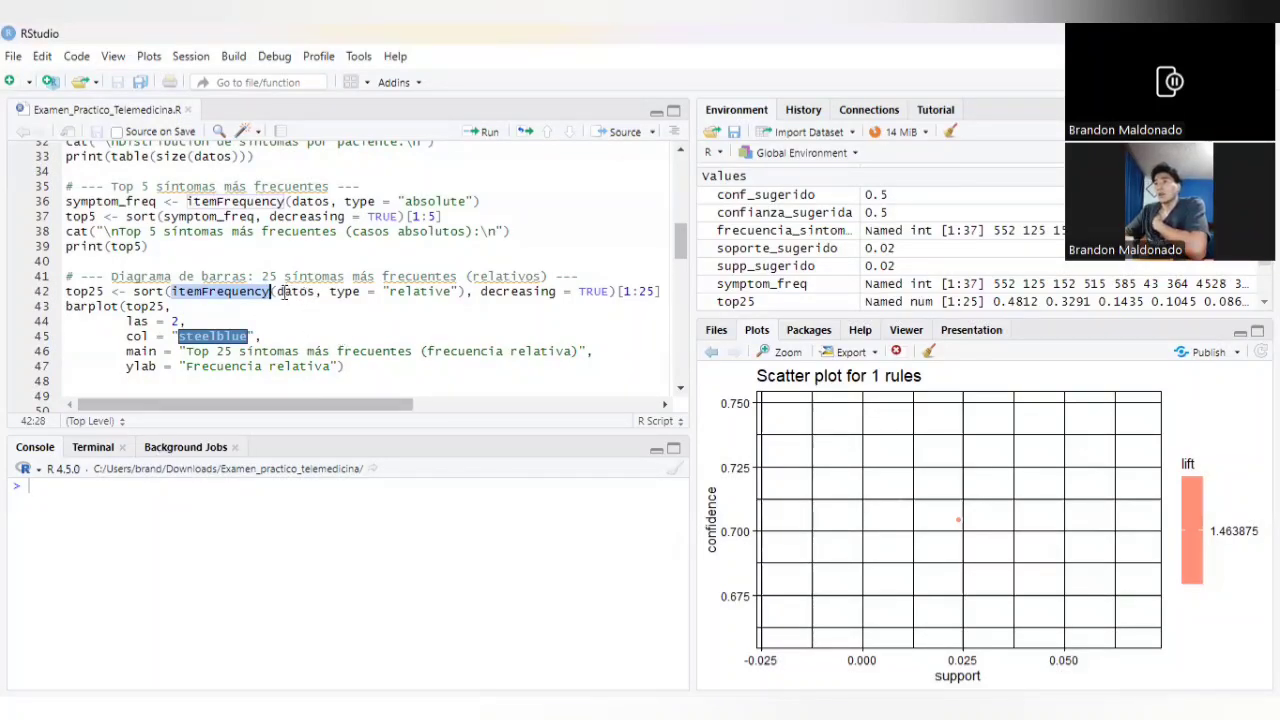
drag(277, 291, 316, 291)
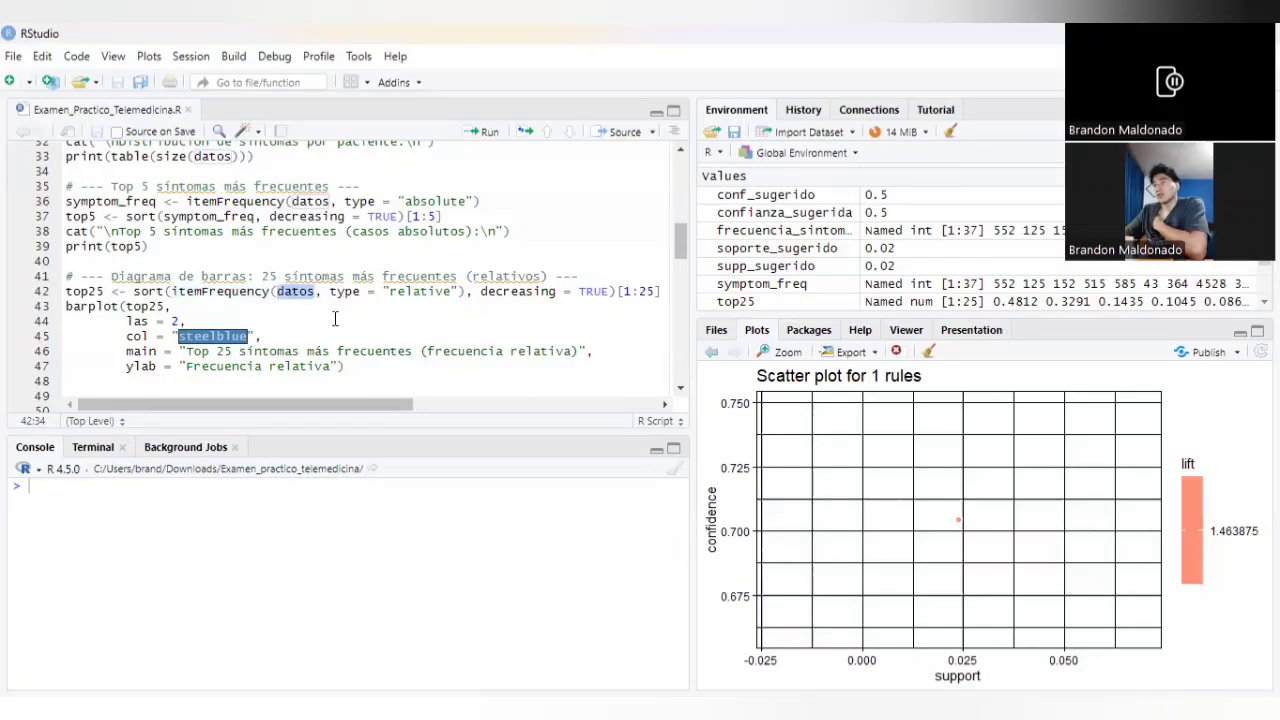
drag(330, 291, 467, 291)
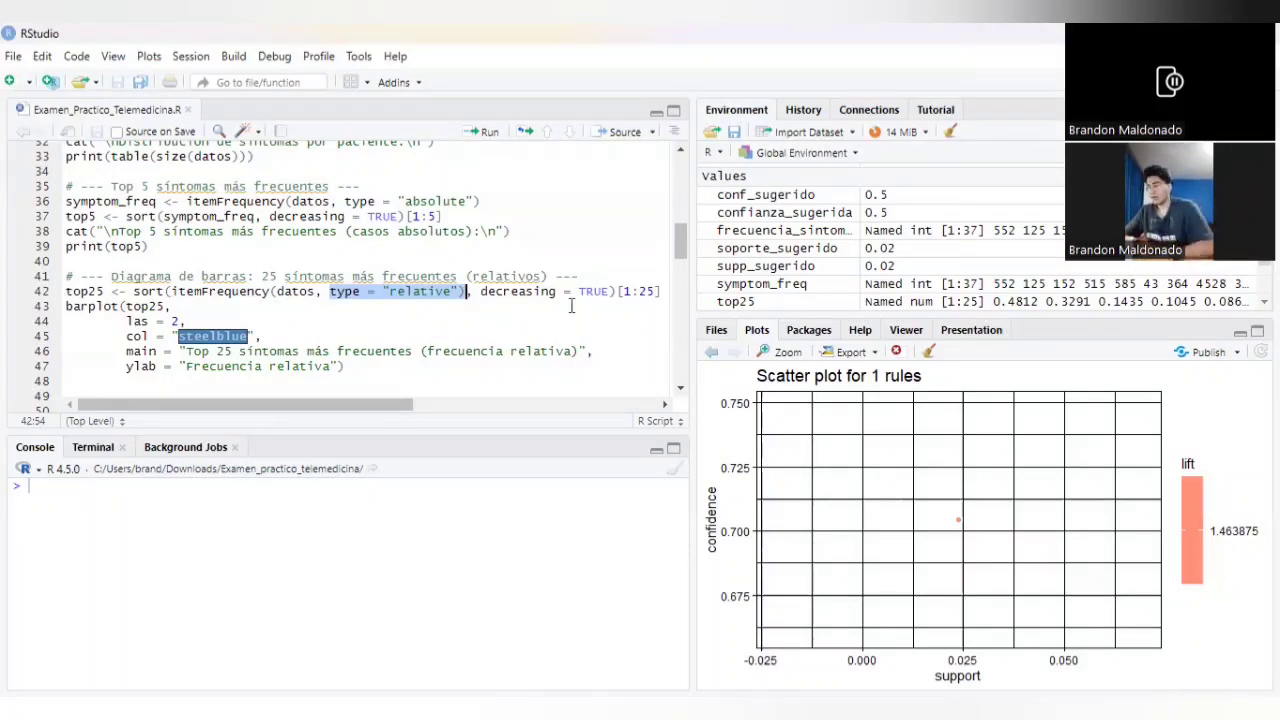
click(481, 291)
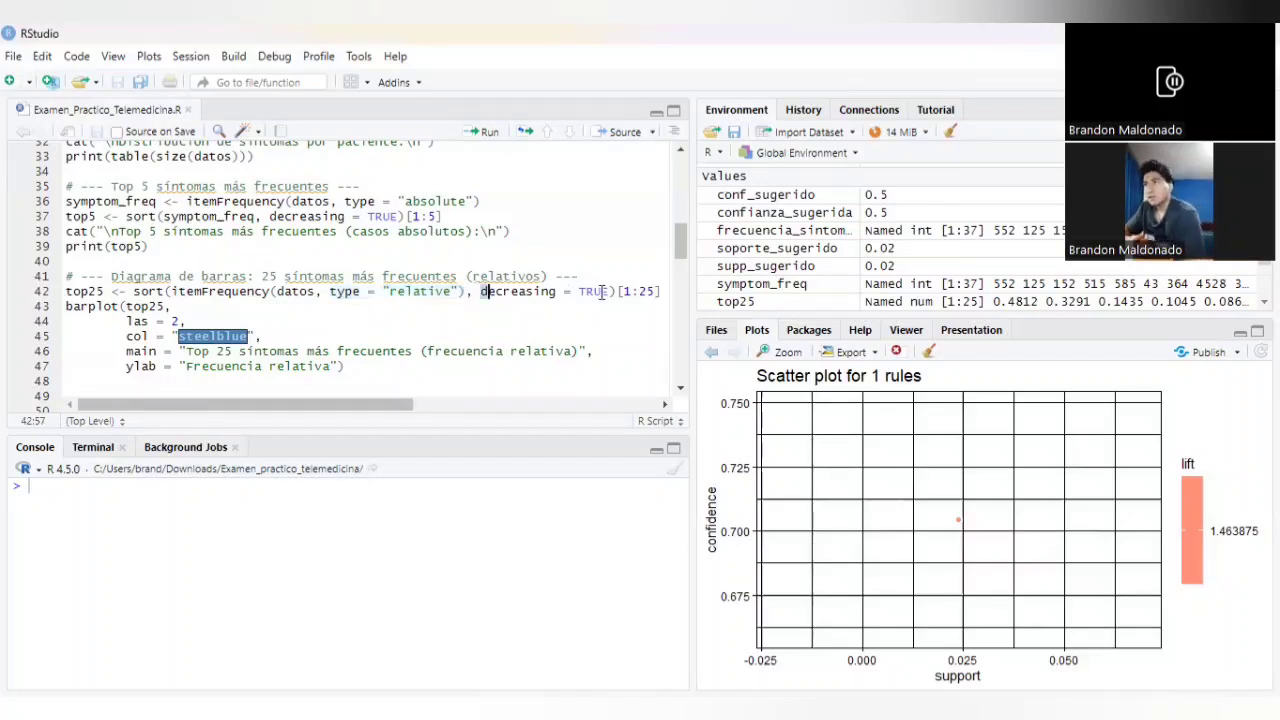
drag(603, 291, 660, 291)
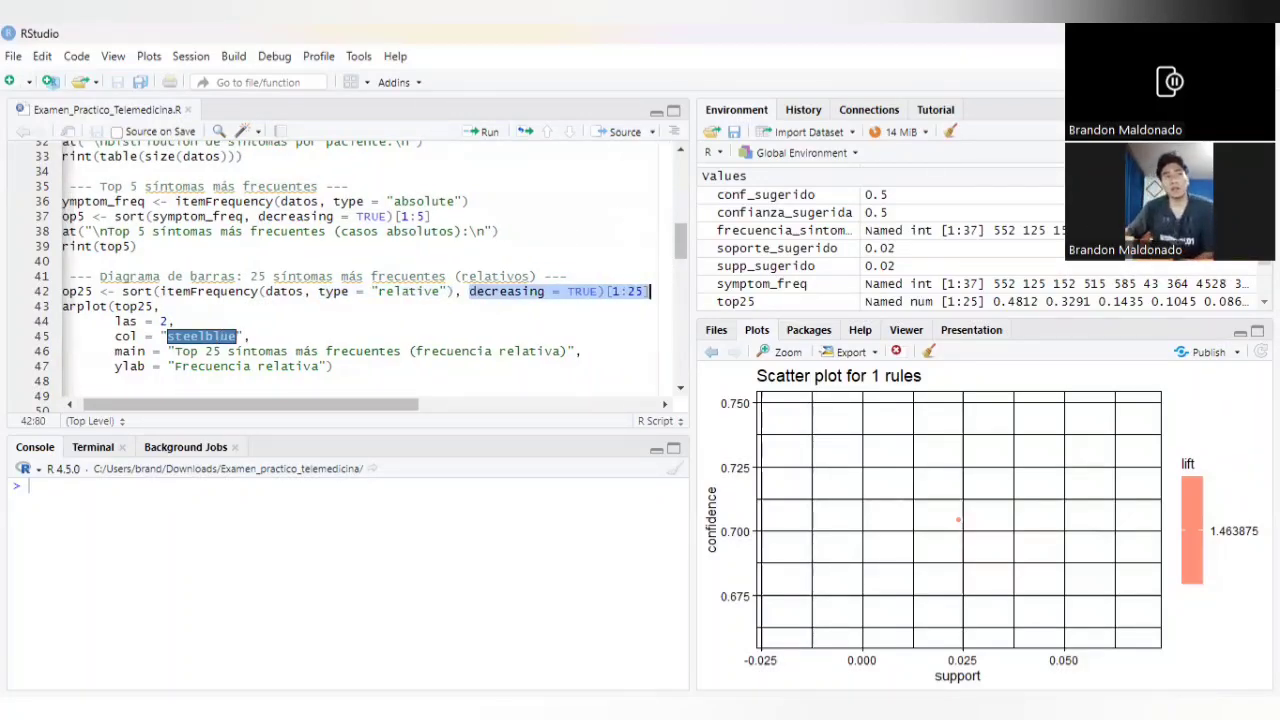
drag(294, 404, 288, 404)
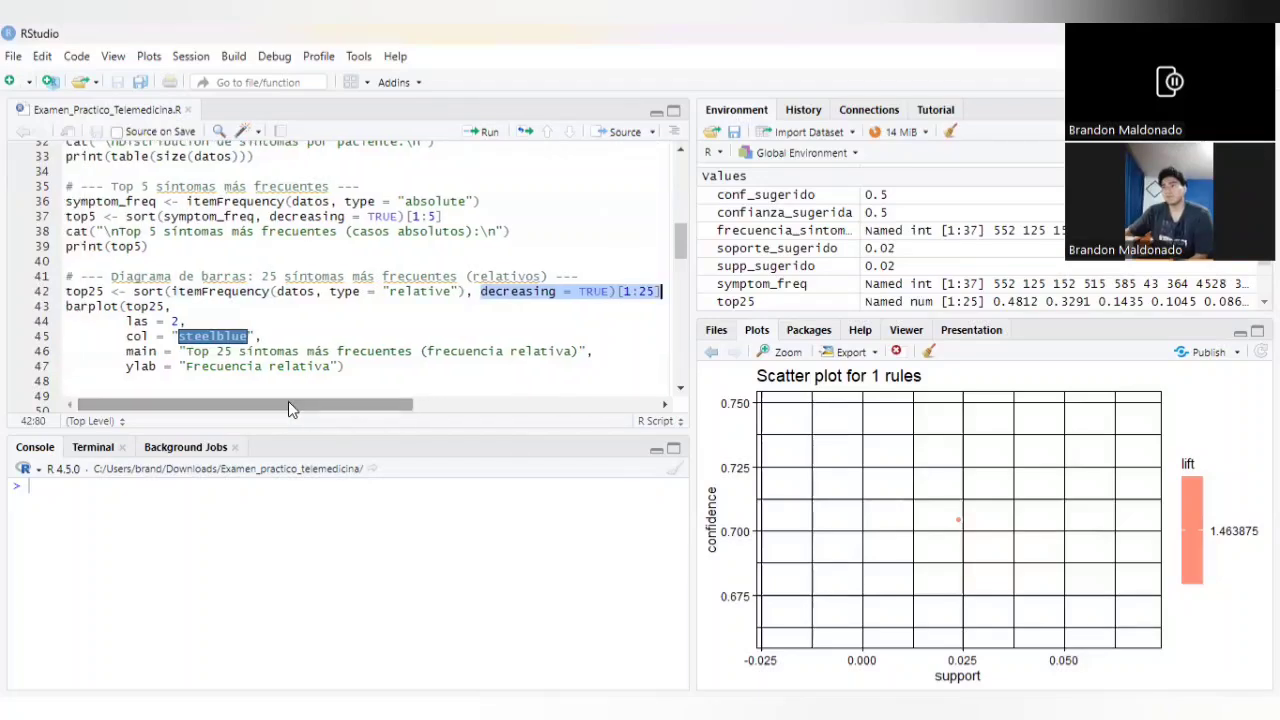
Step: Examine the barplot arguments for top25: label orientation, steelblue color, chart title and y-axis label
click(80, 308)
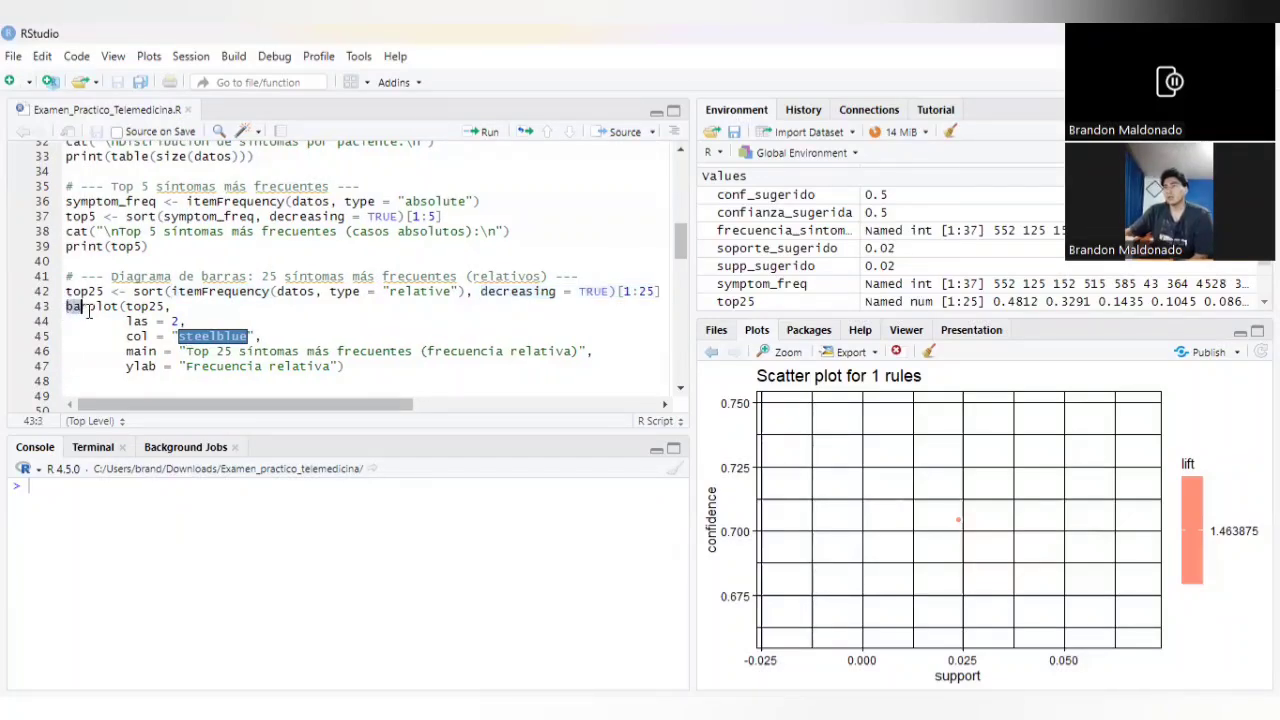
drag(88, 312, 66, 291)
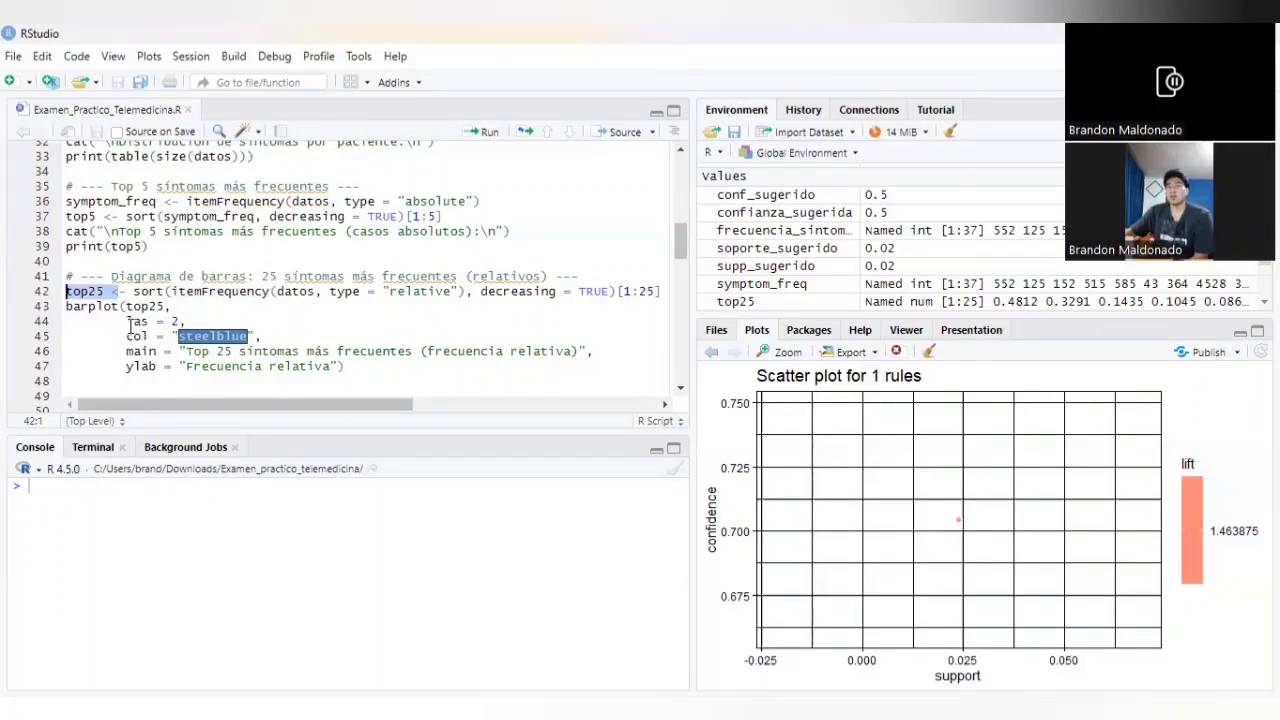
drag(127, 322, 391, 366)
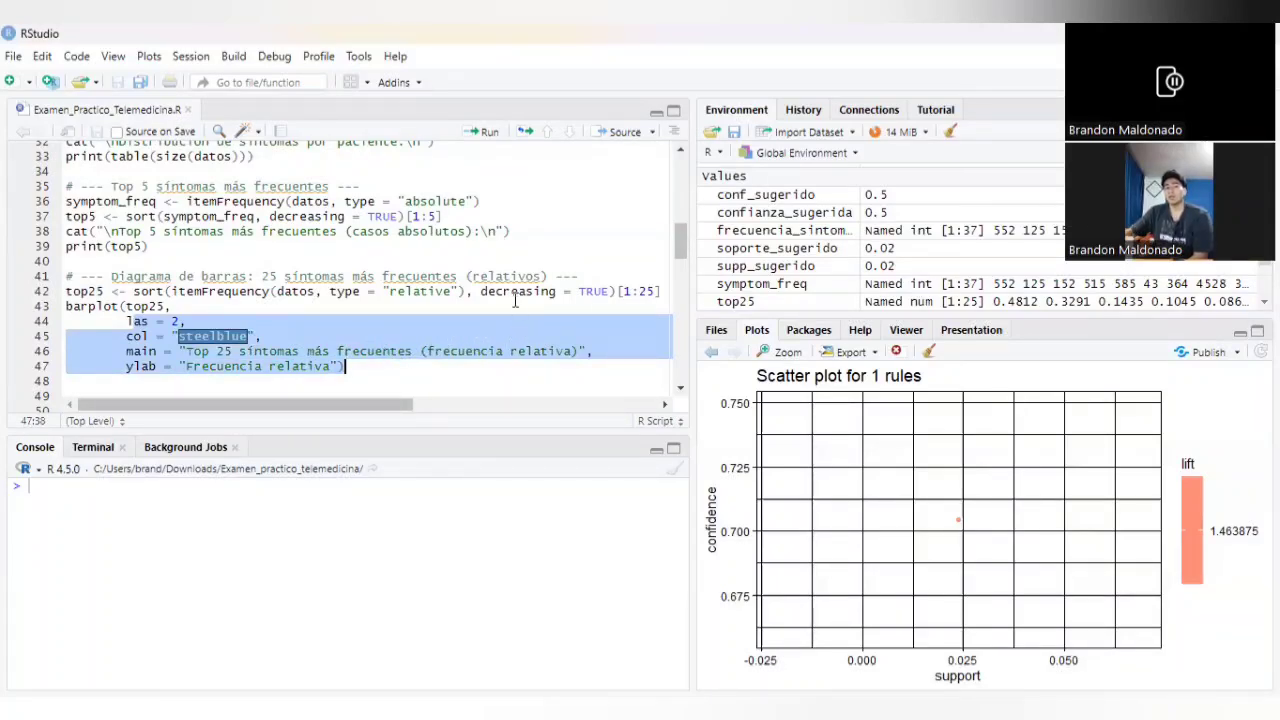
click(178, 321)
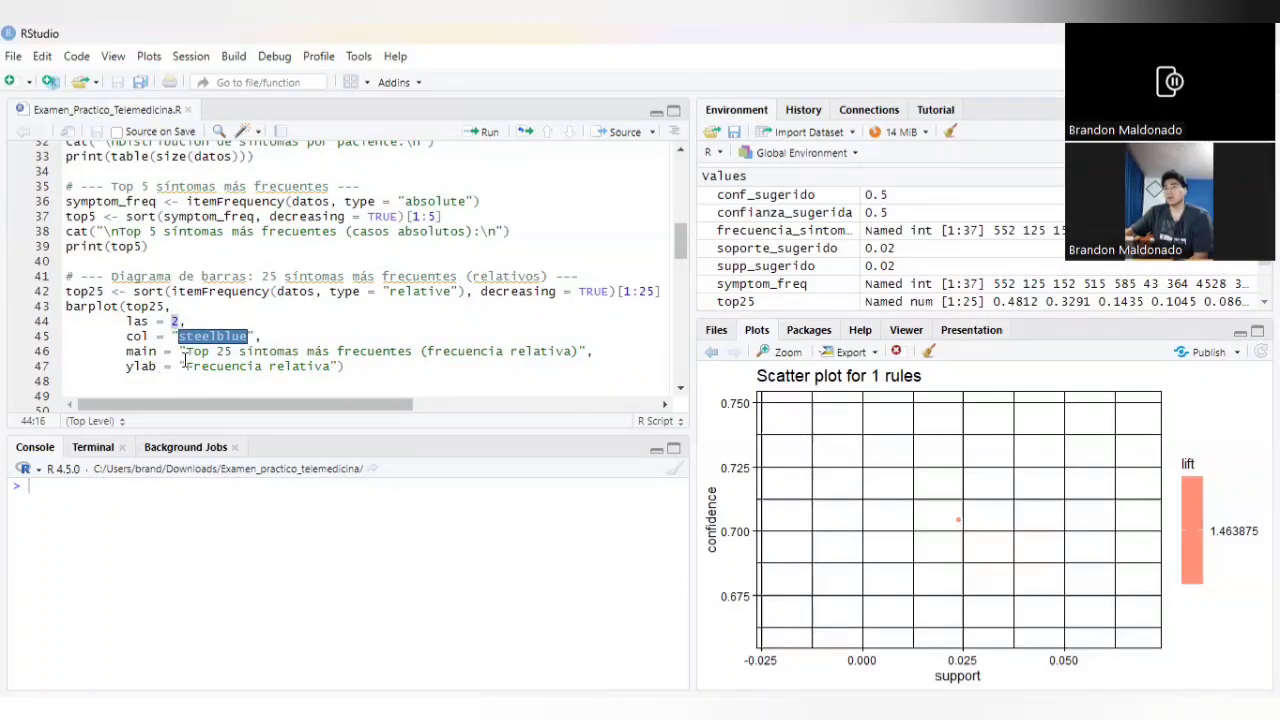
drag(184, 352, 588, 346)
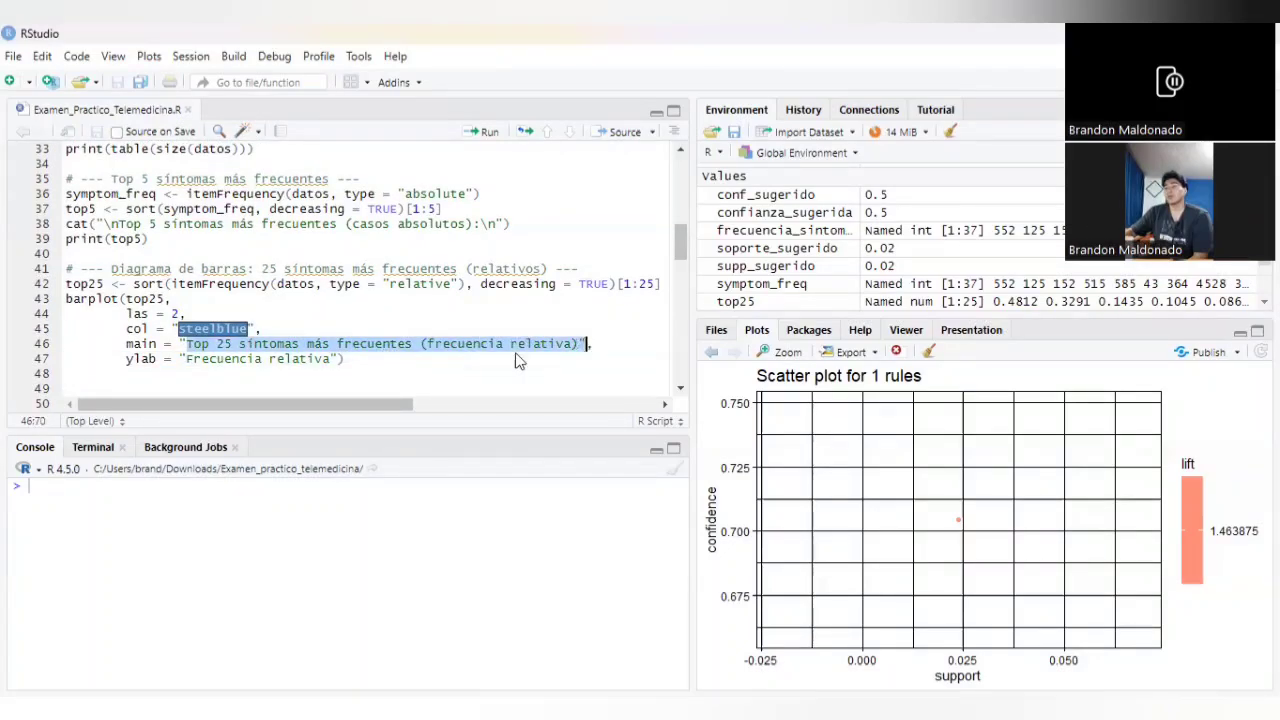
drag(186, 358, 346, 358)
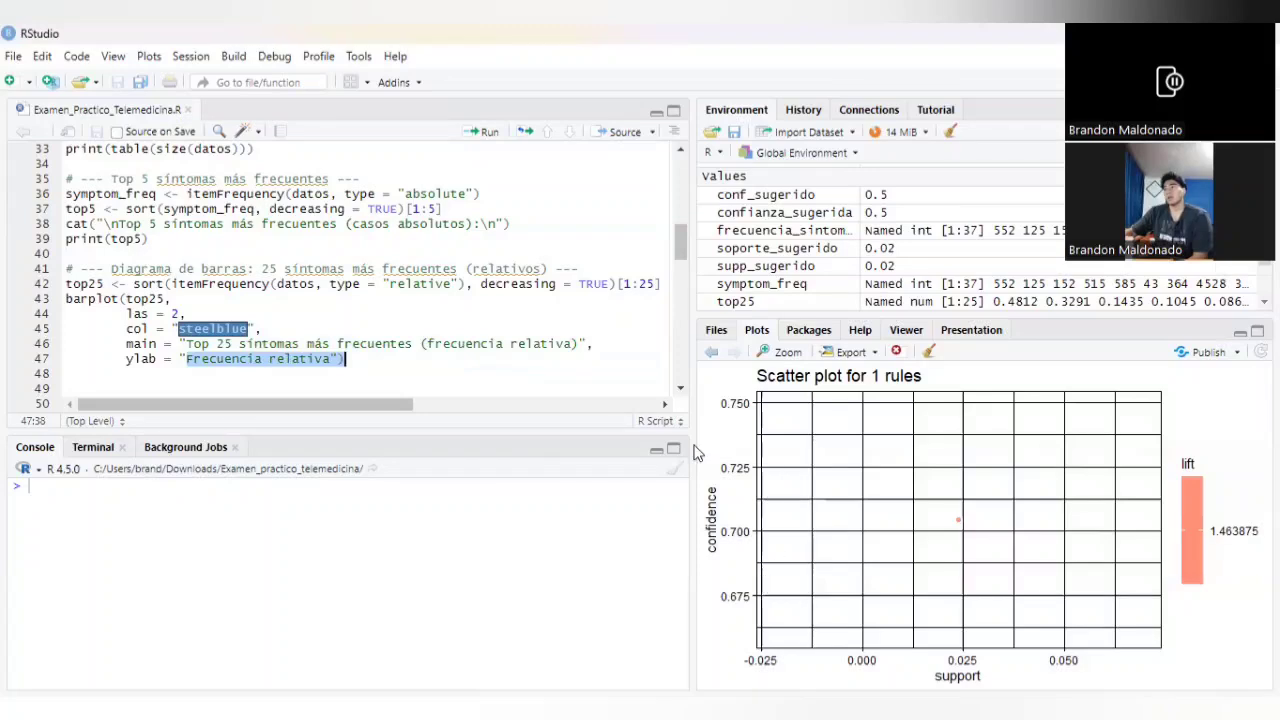
drag(262, 330, 165, 331)
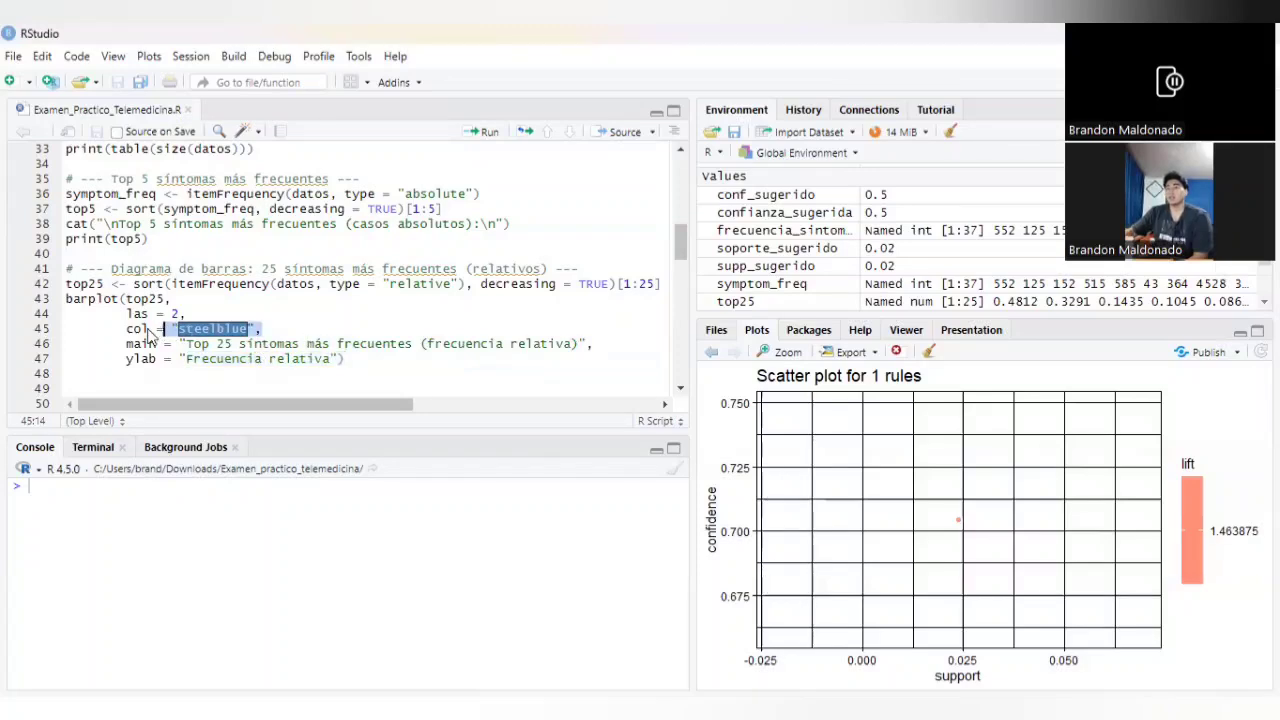
Step: Run the top25 calculation and the barplot code to chart the 25 most frequent symptoms by relative frequency
click(67, 283)
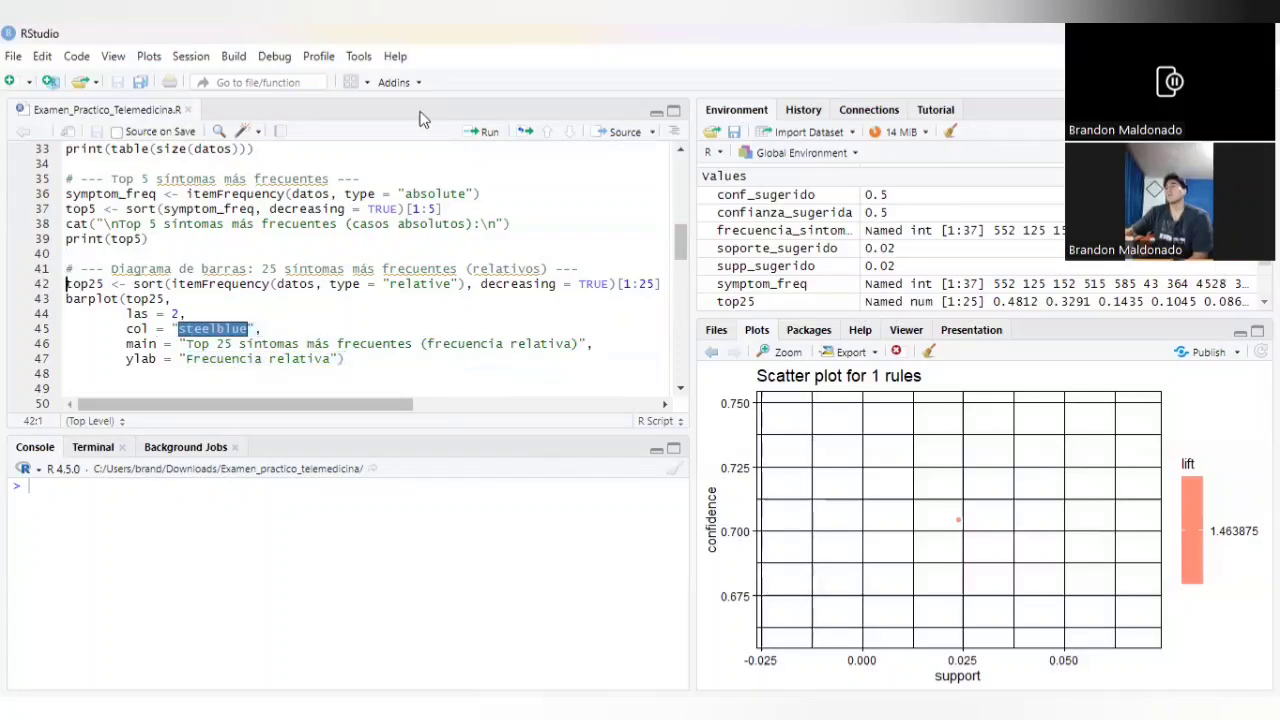
click(480, 138)
click(481, 138)
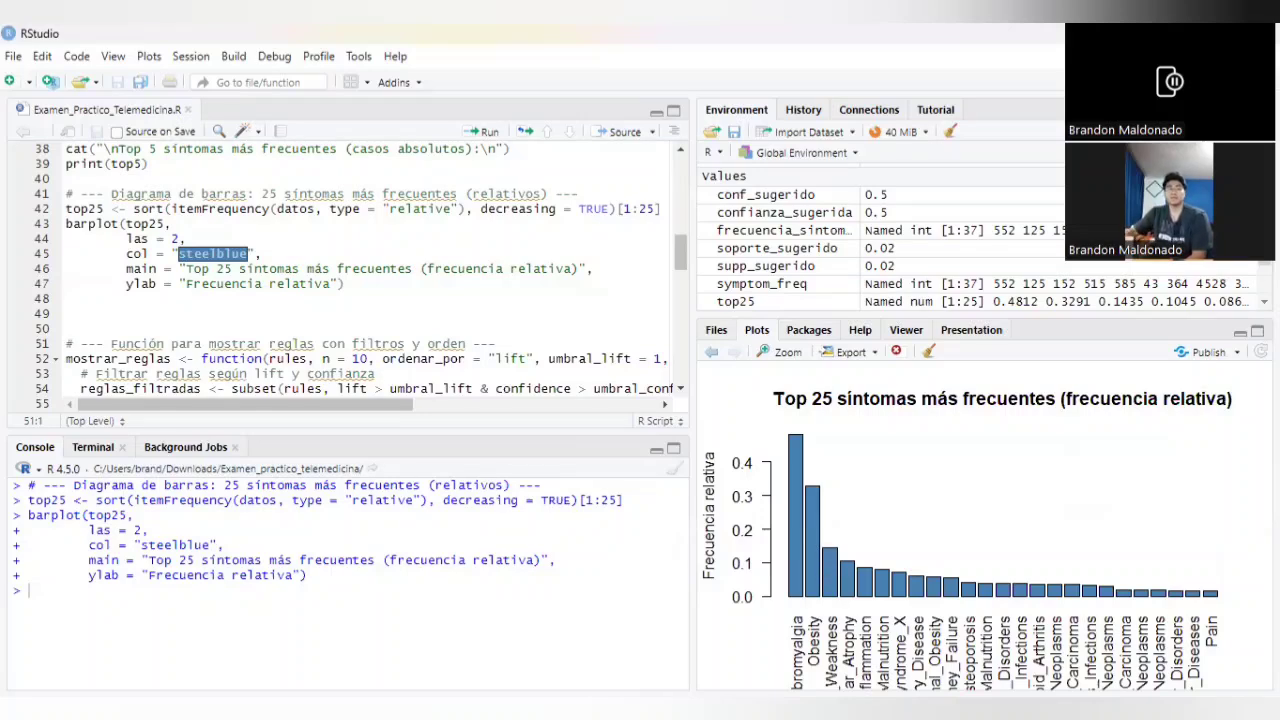
Step: Examine the suggested minimum support and confidence parameters, supp_sugerido and conf_sugerido, in the rule-generation section of the script
scroll(427, 282, down, 2)
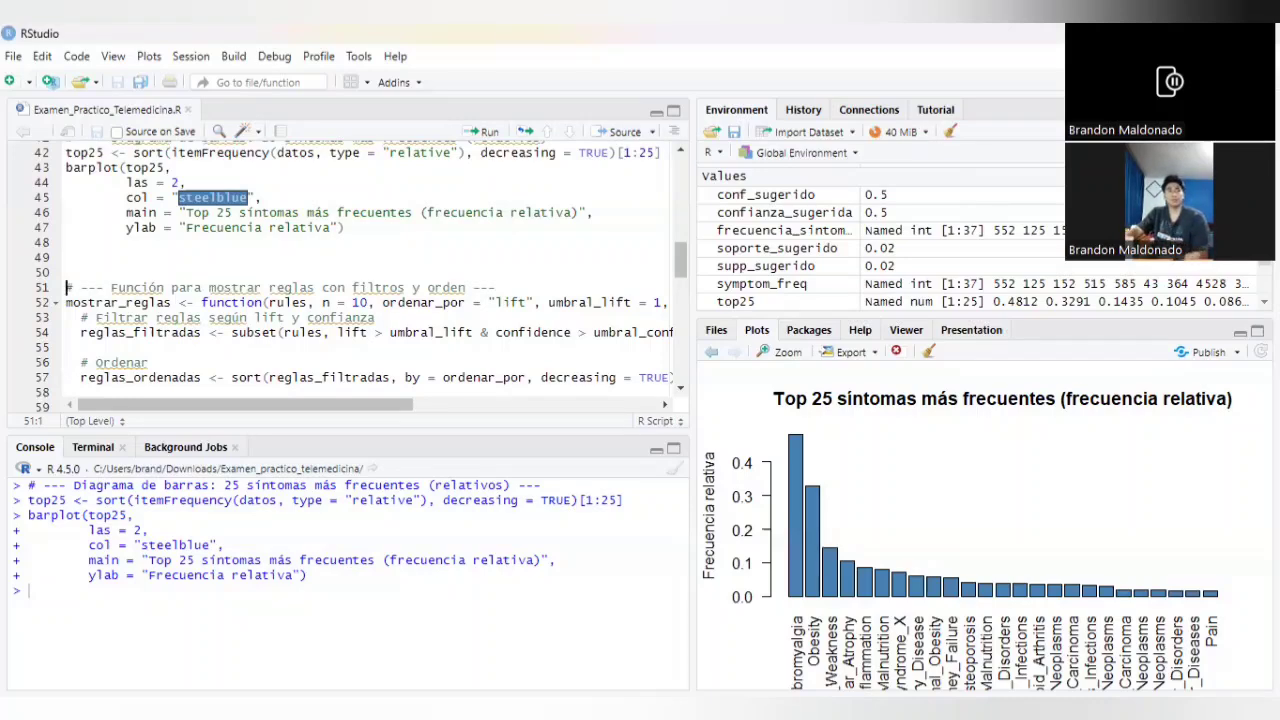
scroll(361, 348, down, 4)
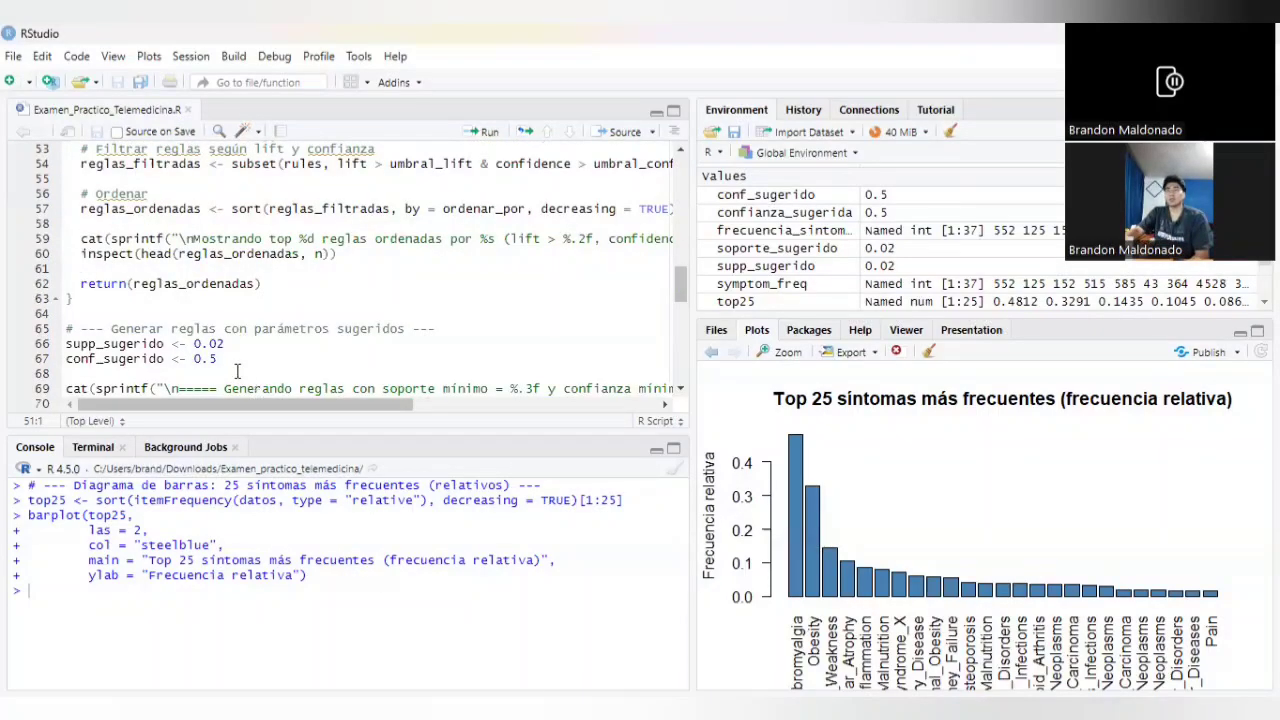
drag(229, 365, 60, 355)
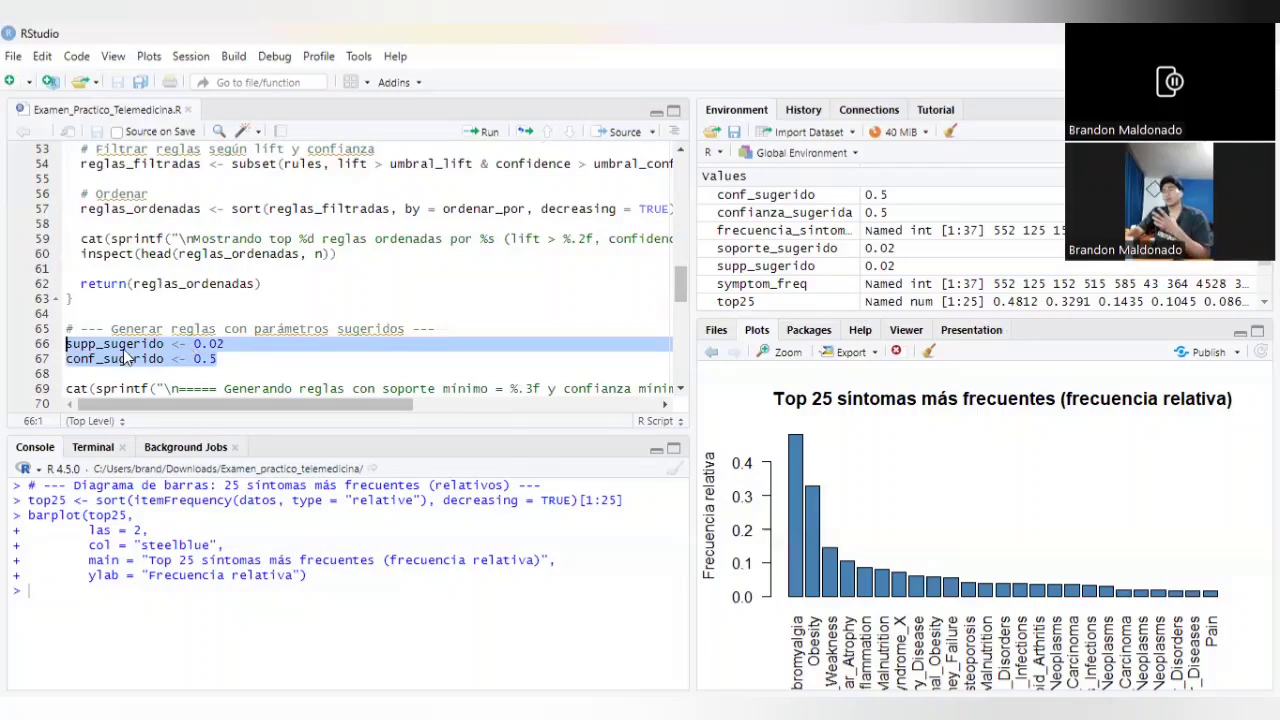
click(240, 359)
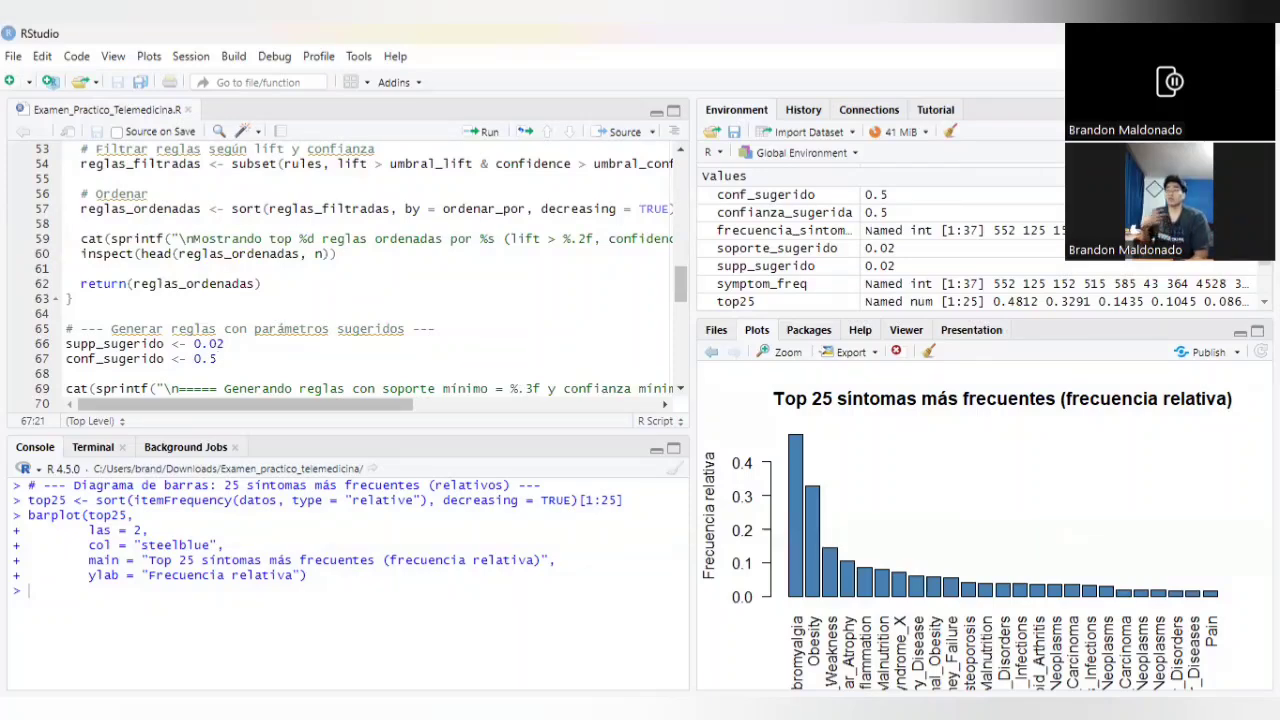
scroll(361, 276, down, 2)
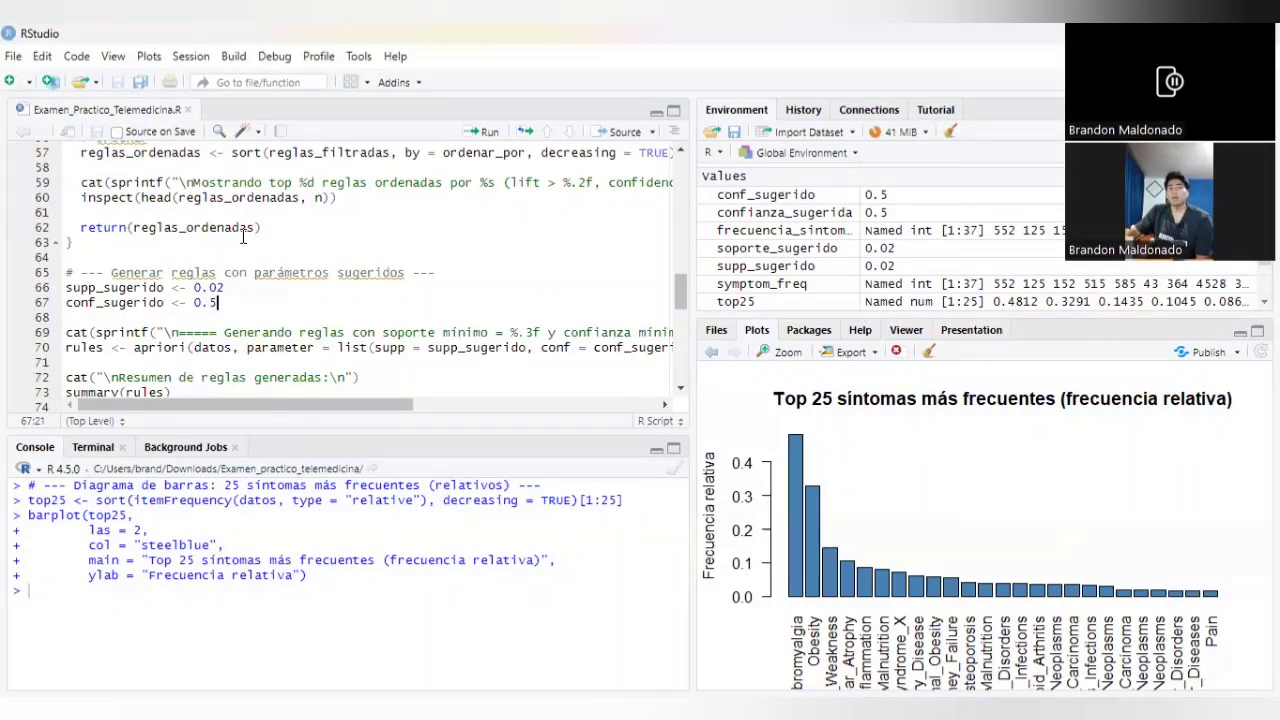
drag(234, 302, 66, 287)
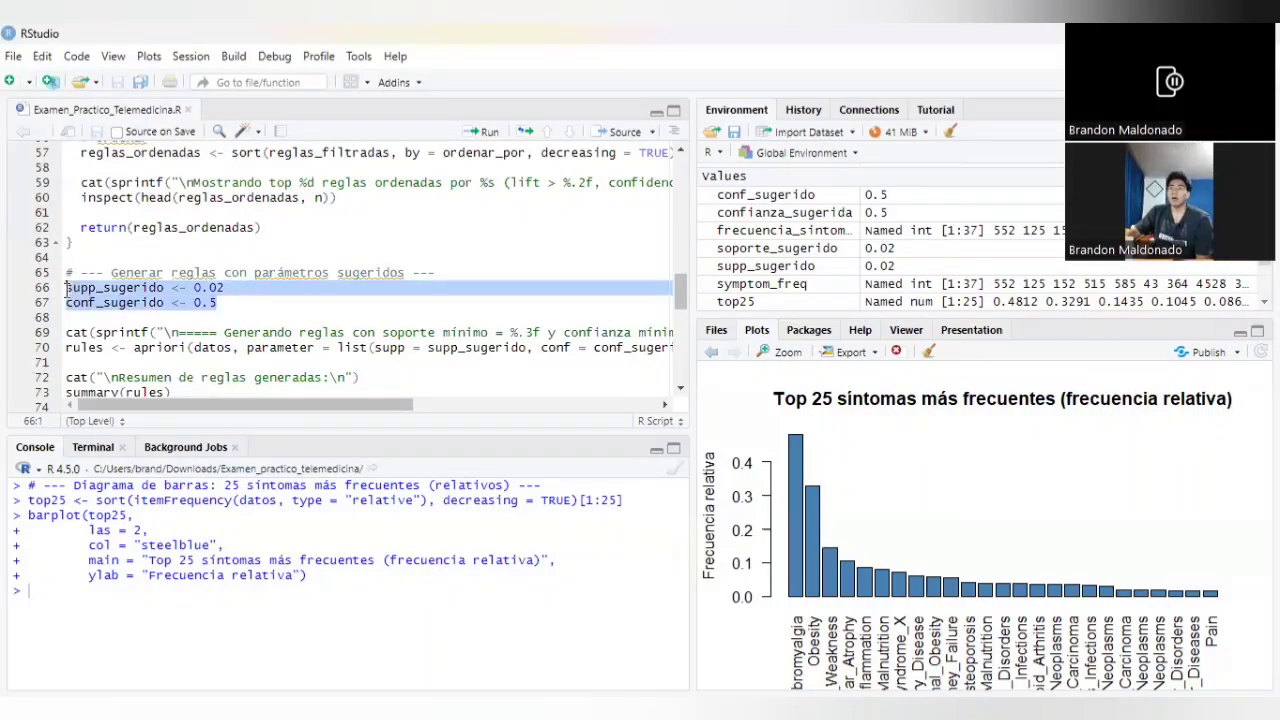
click(226, 289)
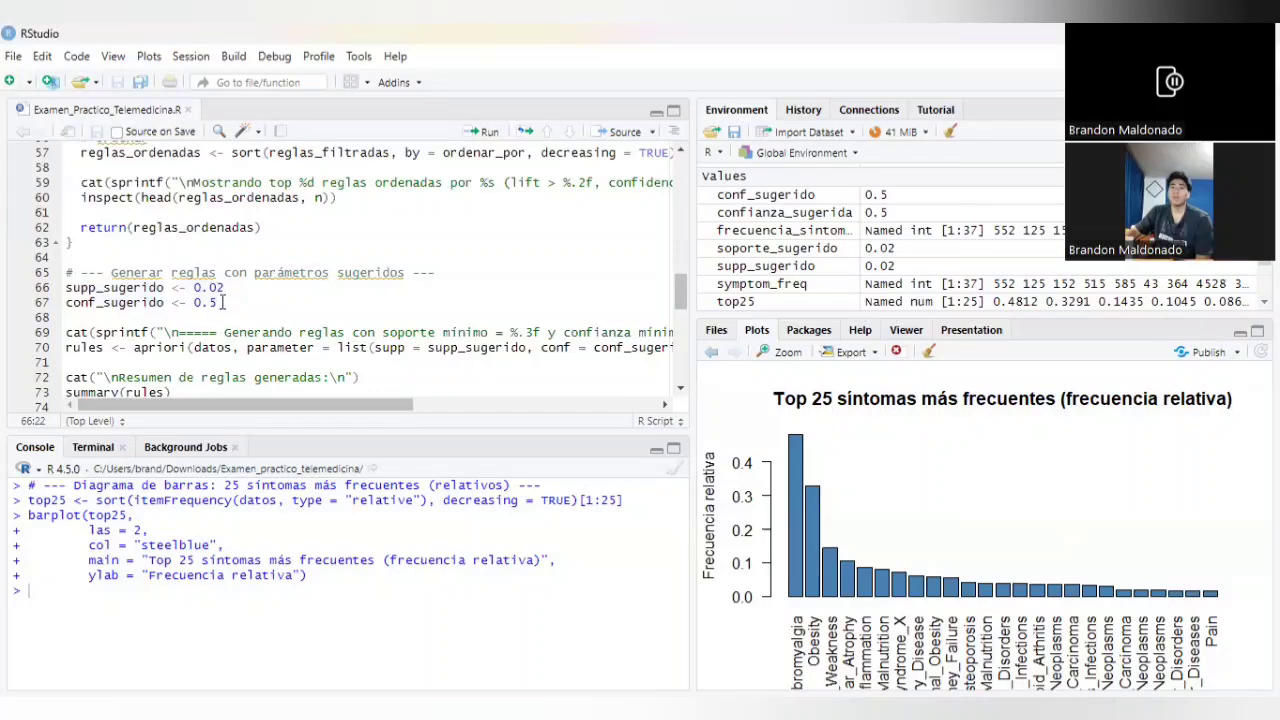
drag(226, 289, 211, 288)
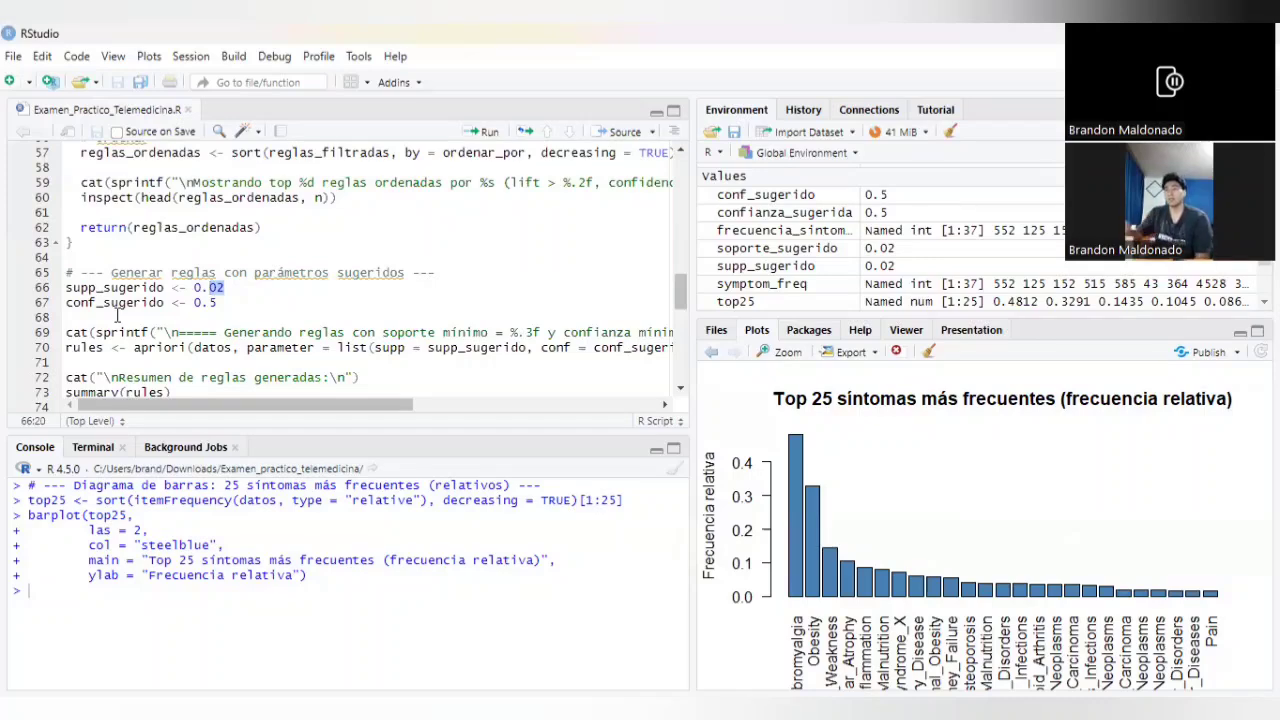
drag(67, 305, 100, 310)
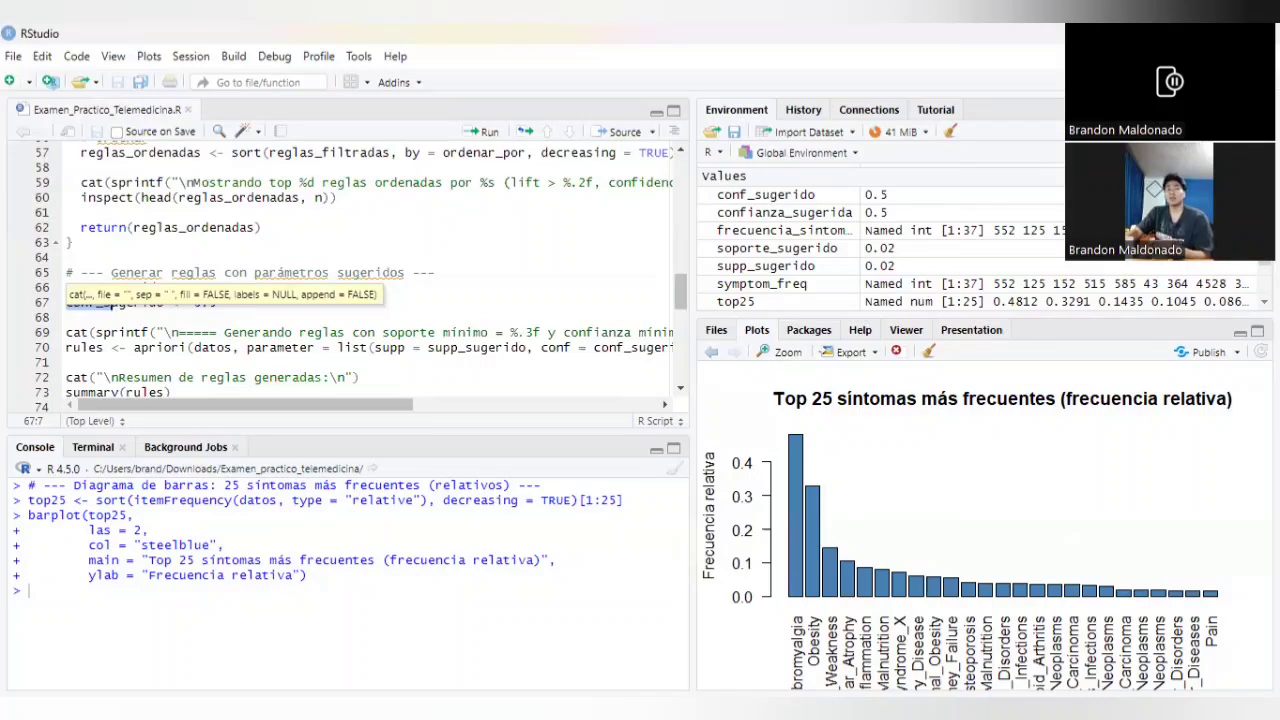
click(511, 334)
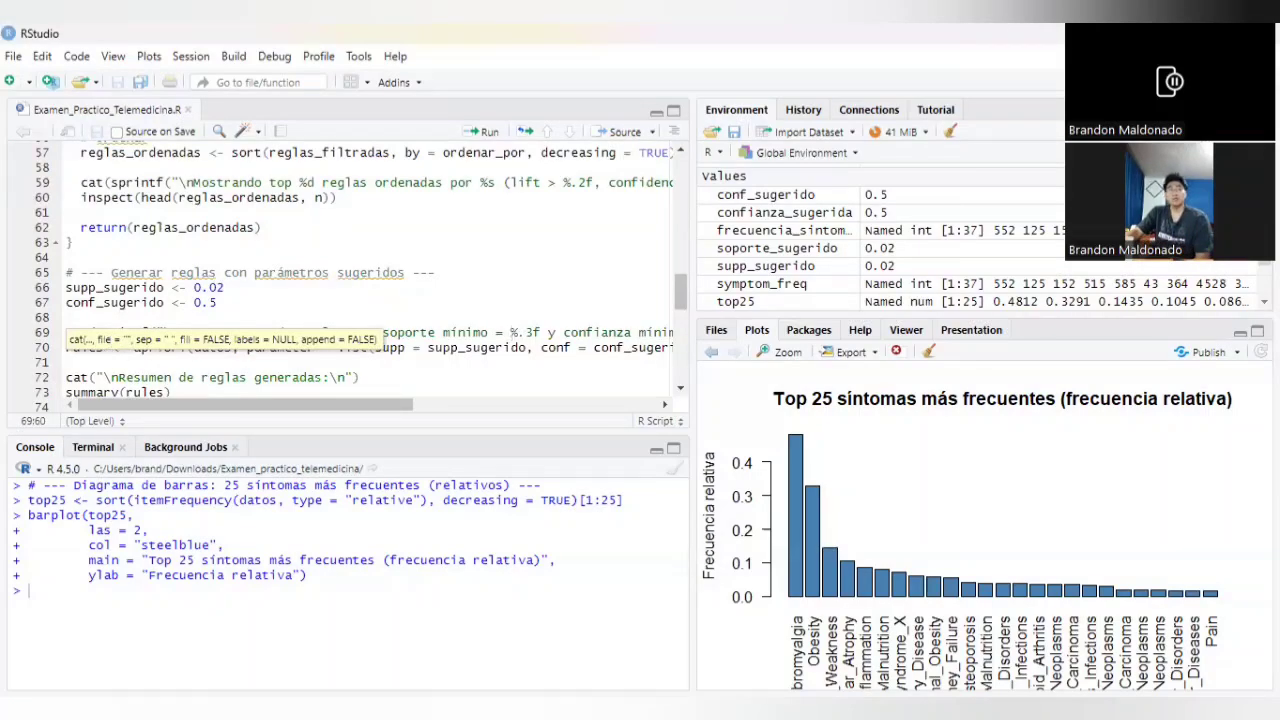
click(187, 287)
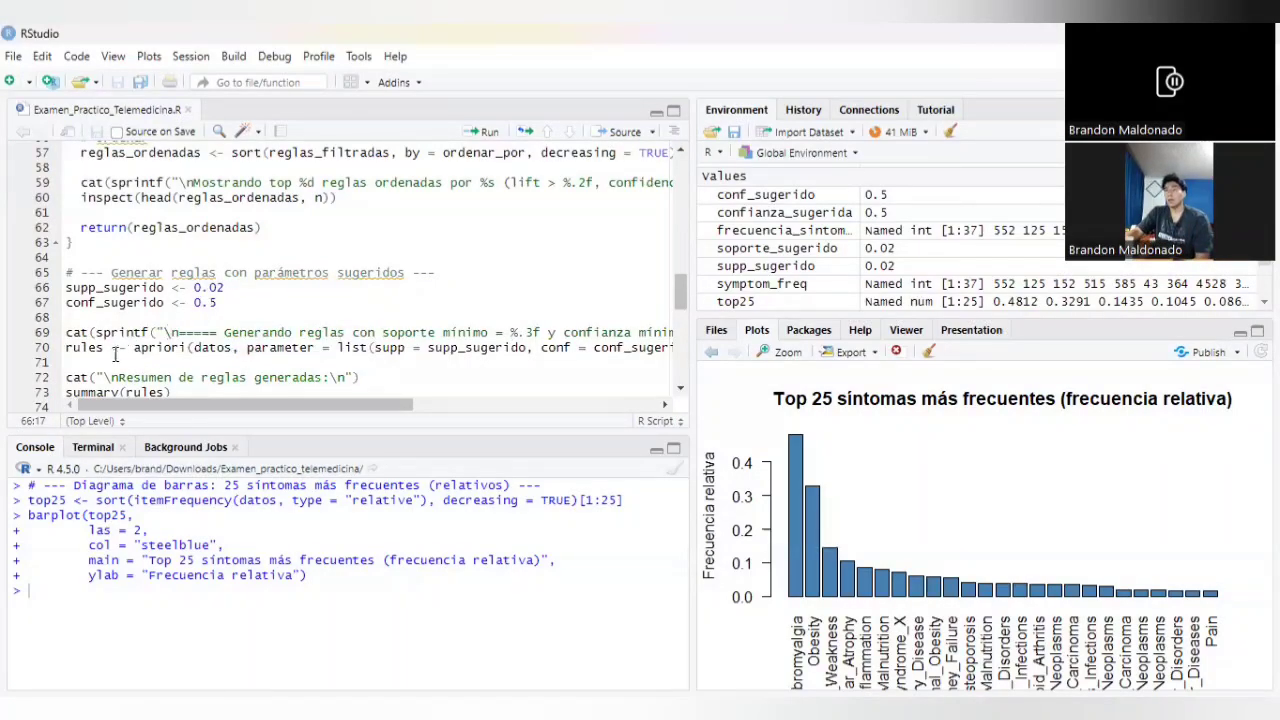
Step: Review the apriori call that generates the rules and the summary(rules) line, relating them to the support and confidence parameters
drag(68, 347, 644, 351)
scroll(391, 360, down, 1)
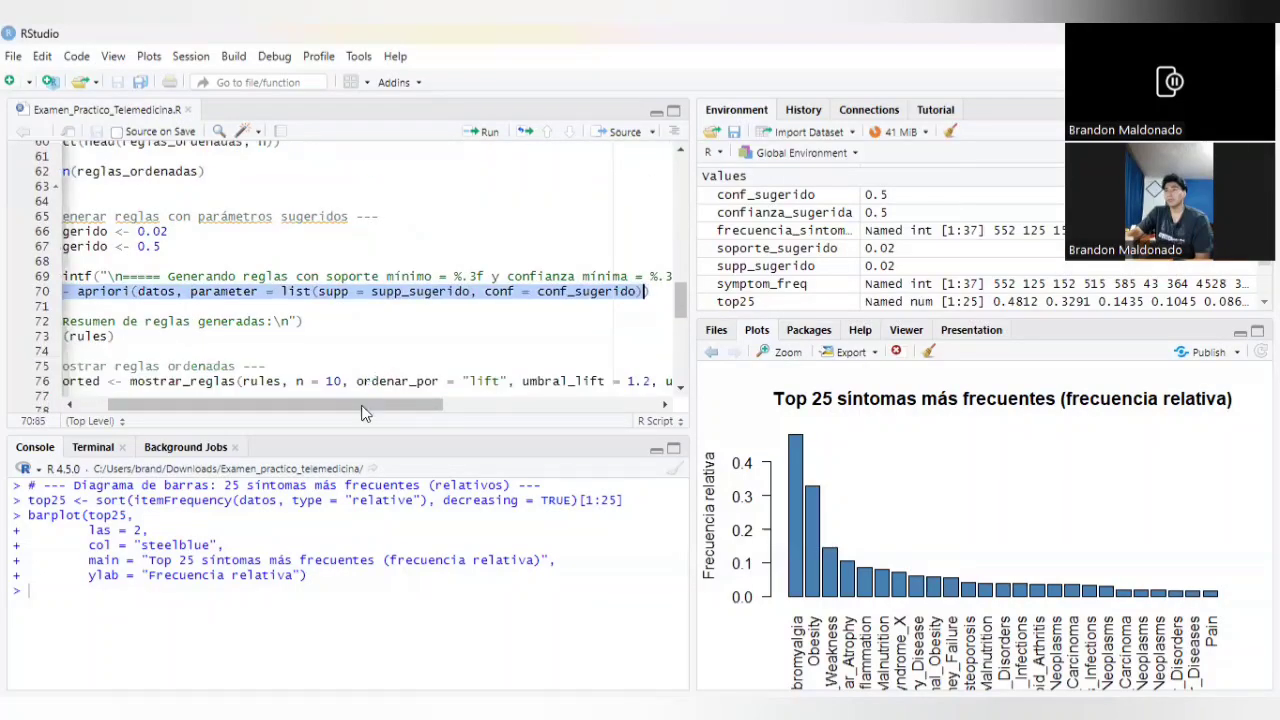
drag(346, 408, 315, 409)
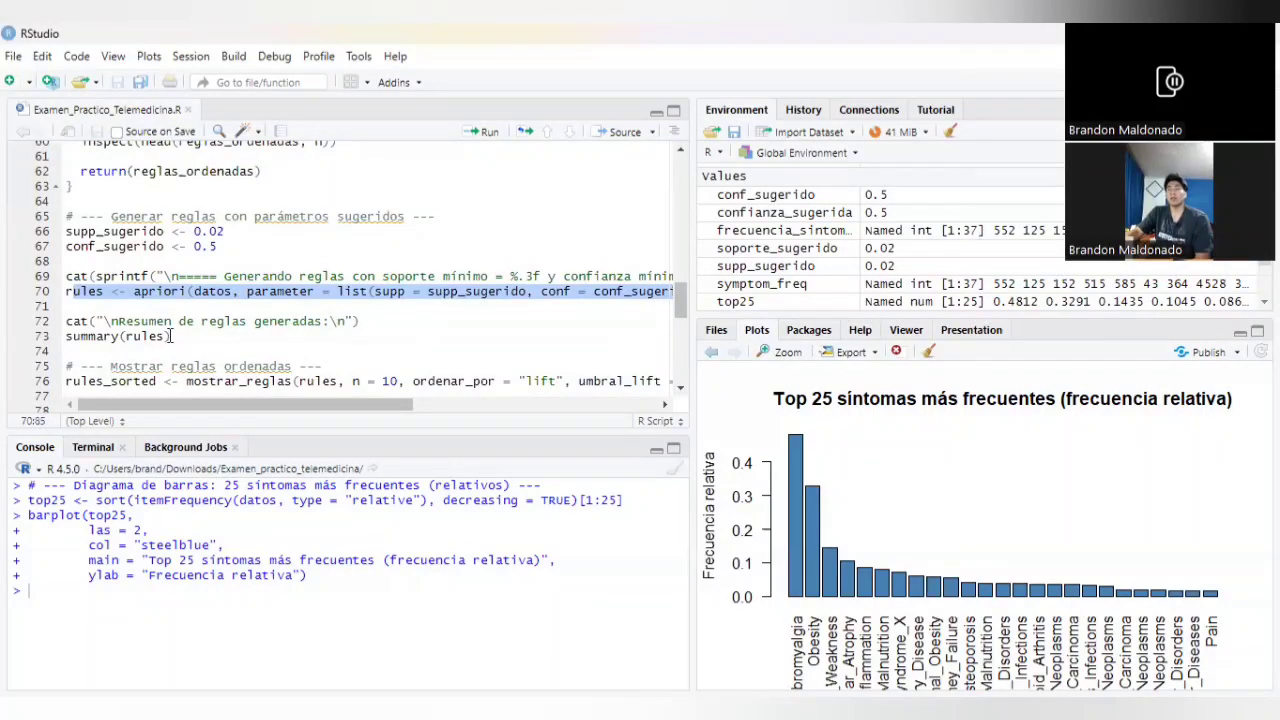
drag(171, 336, 50, 346)
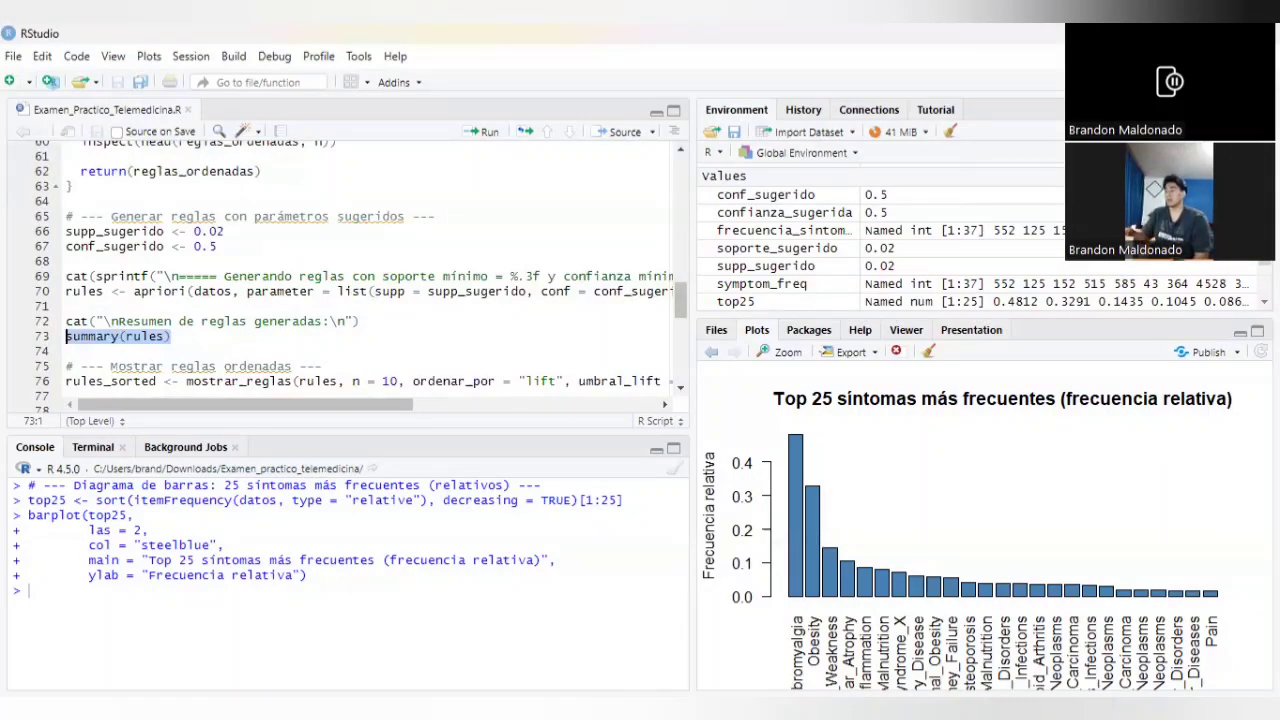
click(217, 249)
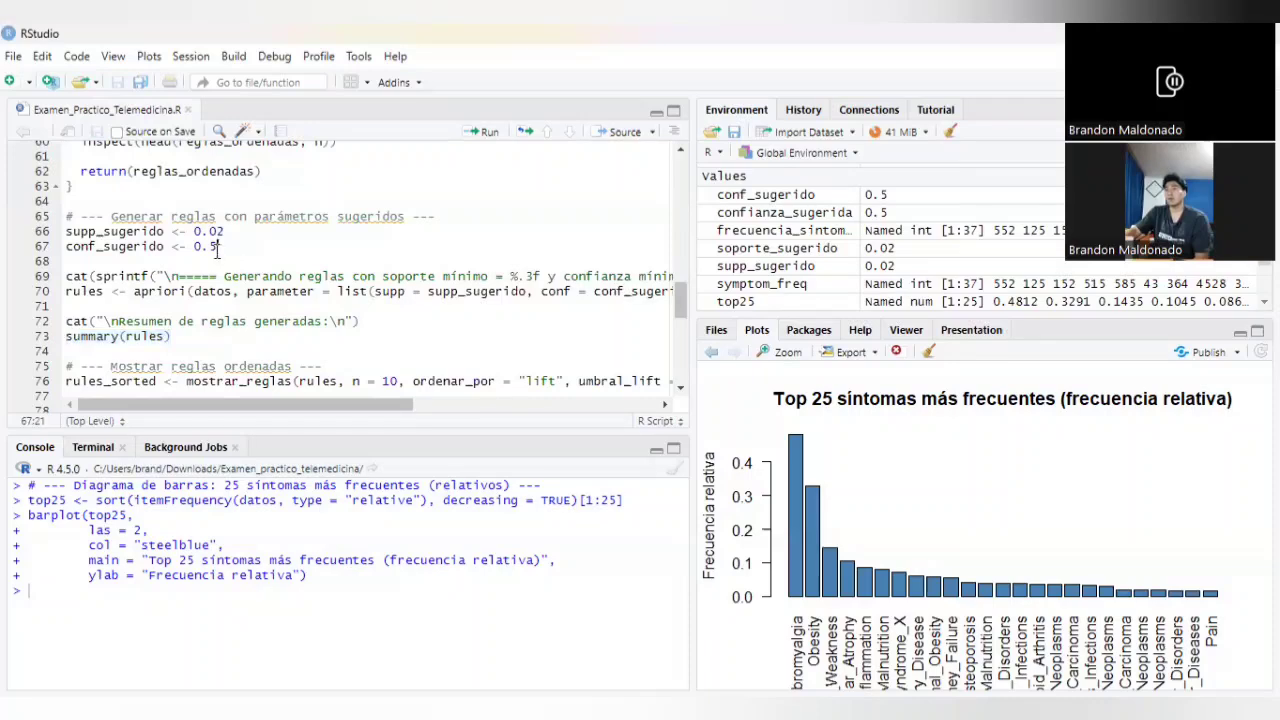
drag(226, 231, 209, 231)
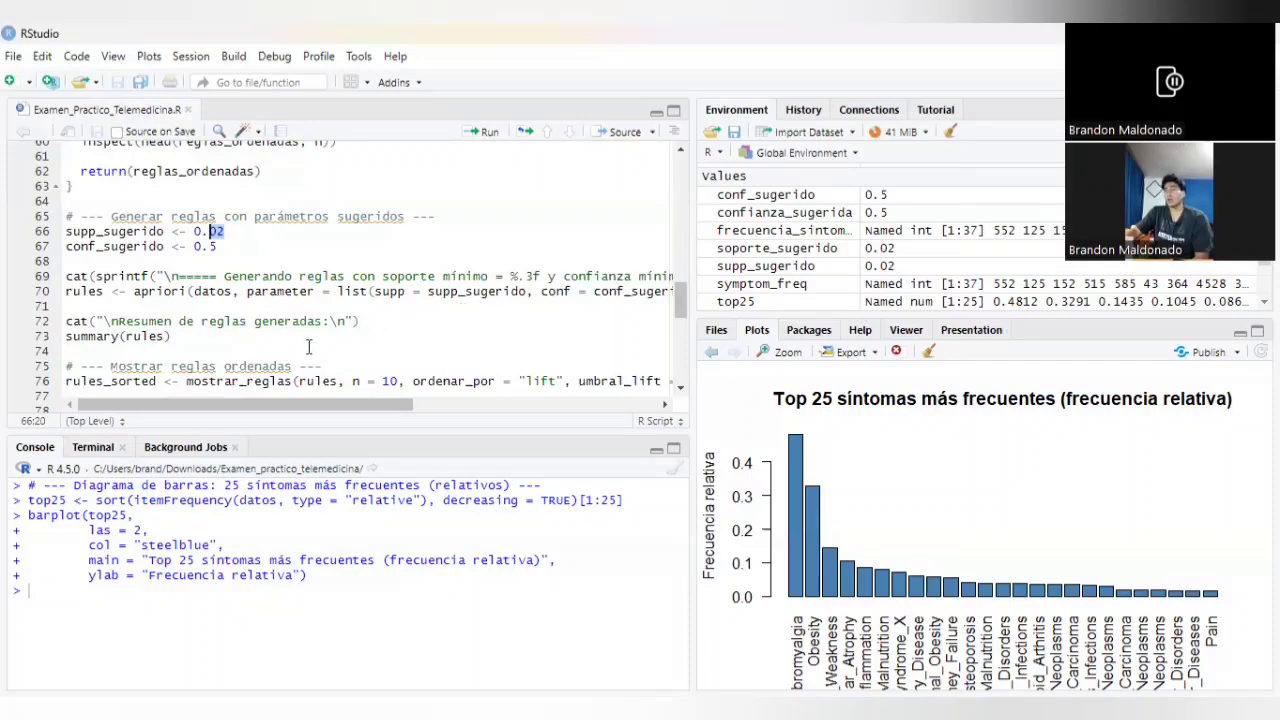
Step: Review the mostrar_reglas call that sorts rules by lift and the scatterplot and interactive graph code
drag(296, 405, 334, 411)
scroll(421, 366, down, 1)
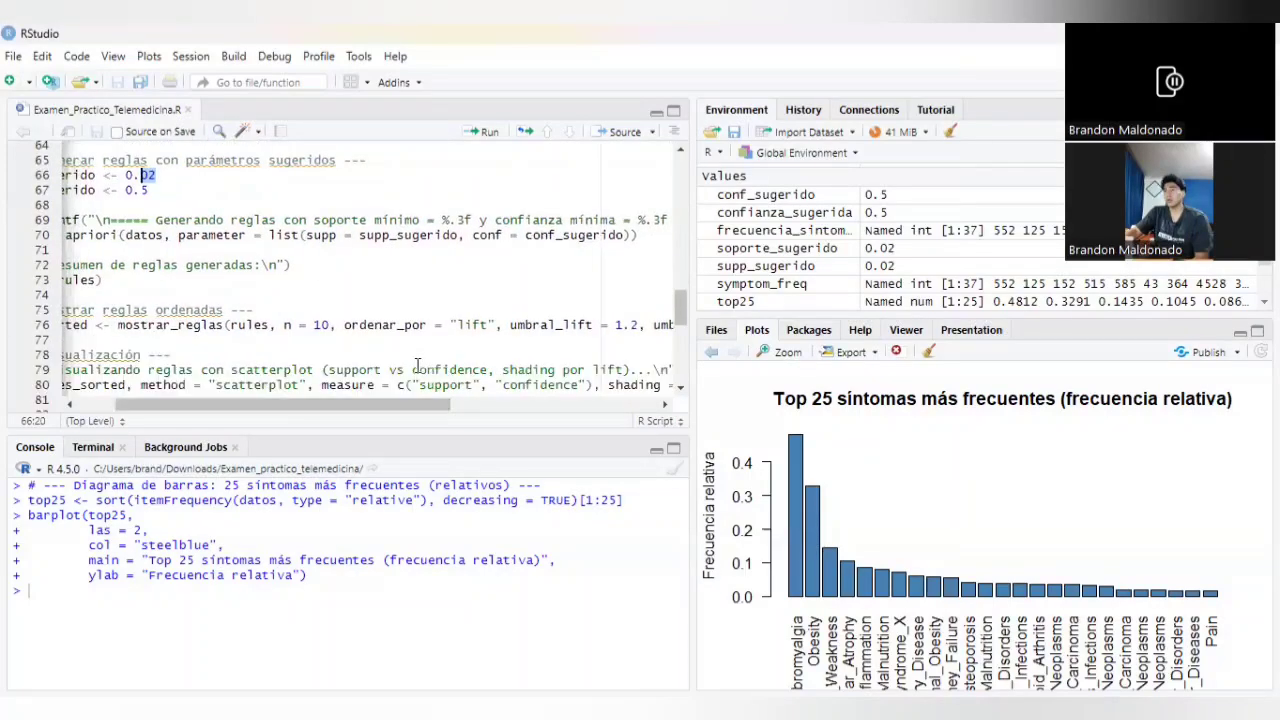
drag(414, 405, 340, 412)
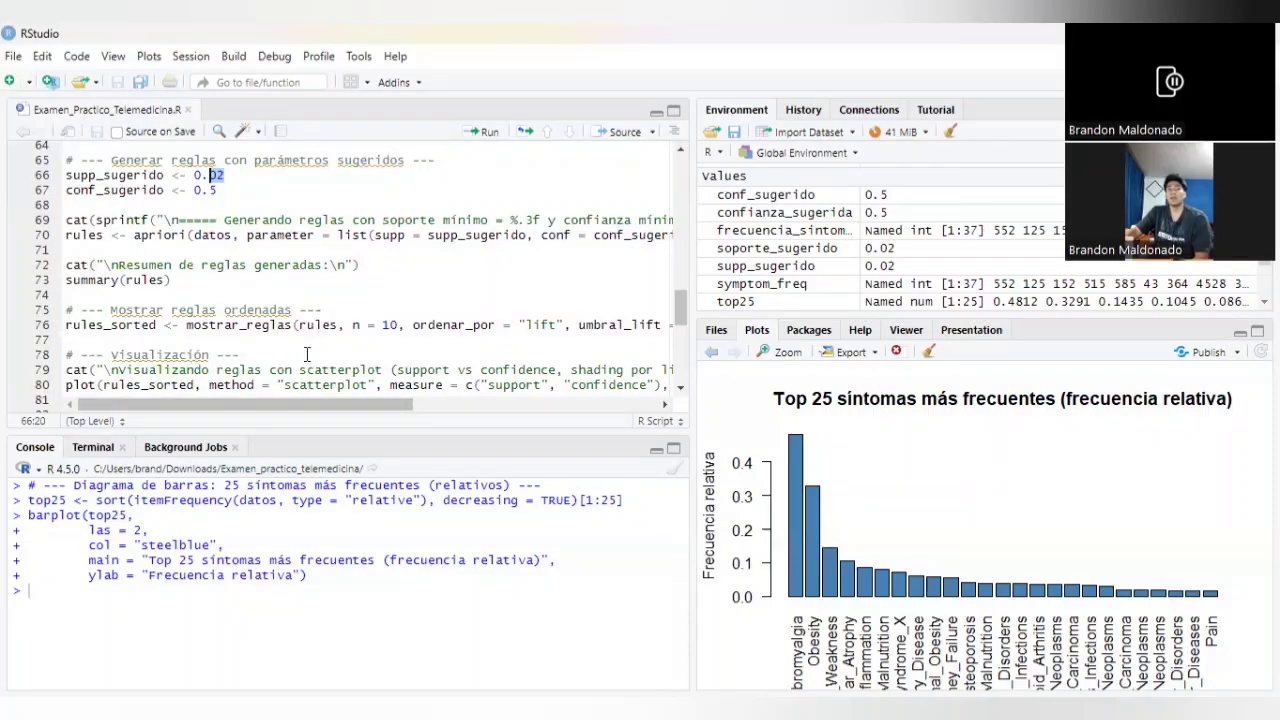
scroll(137, 382, down, 2)
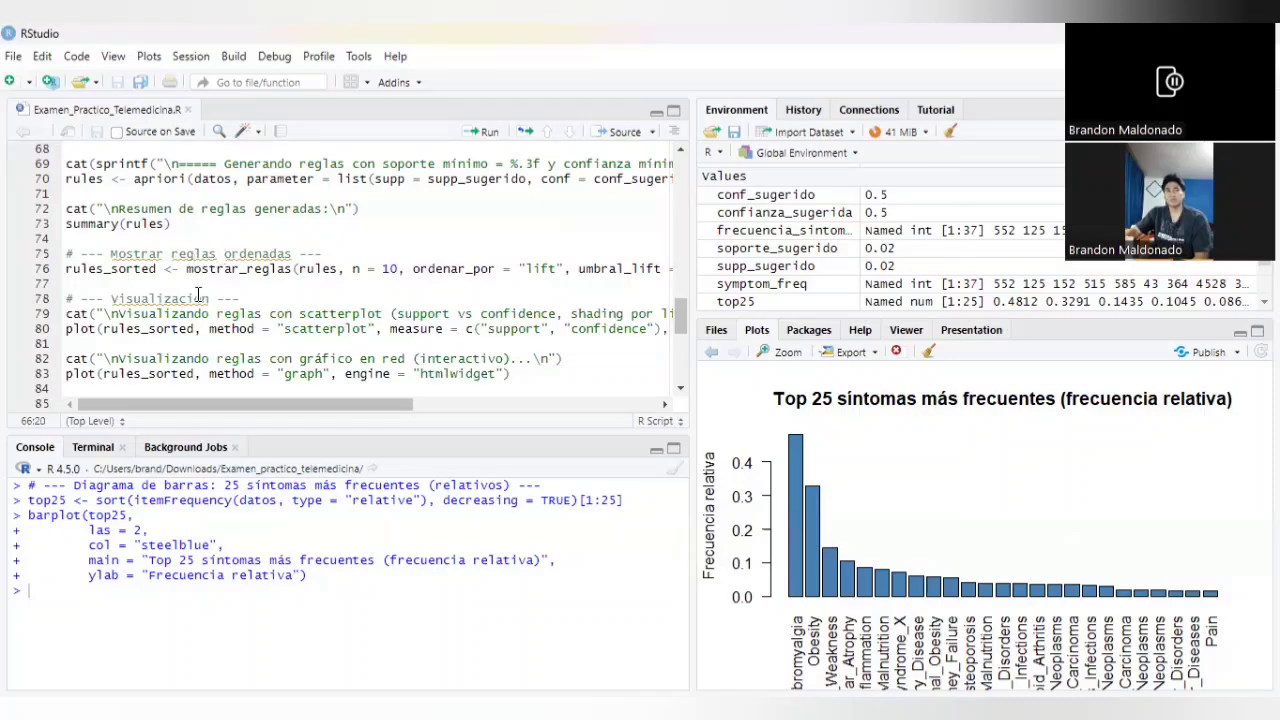
Step: Run the code under the Visualización heading, starting at line 78, to plot rules_sorted as a scatterplot of support versus confidence
click(484, 136)
click(484, 136)
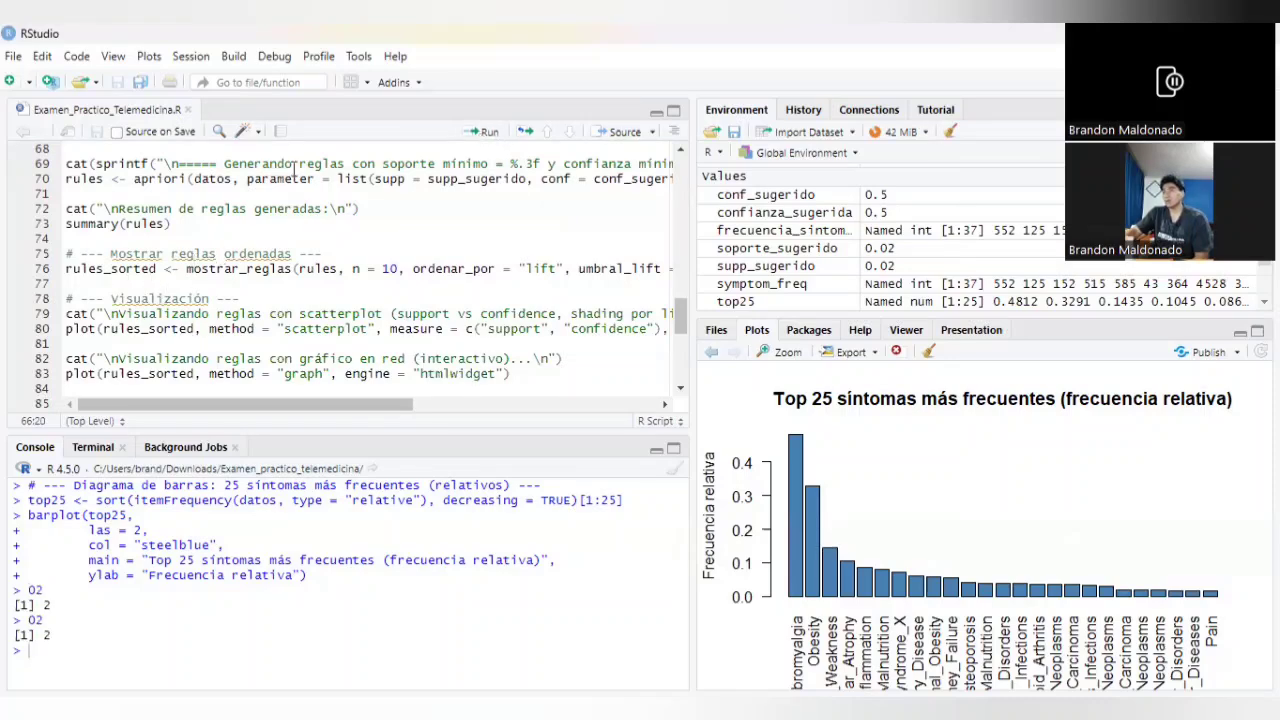
click(66, 299)
click(484, 133)
click(484, 133)
click(487, 136)
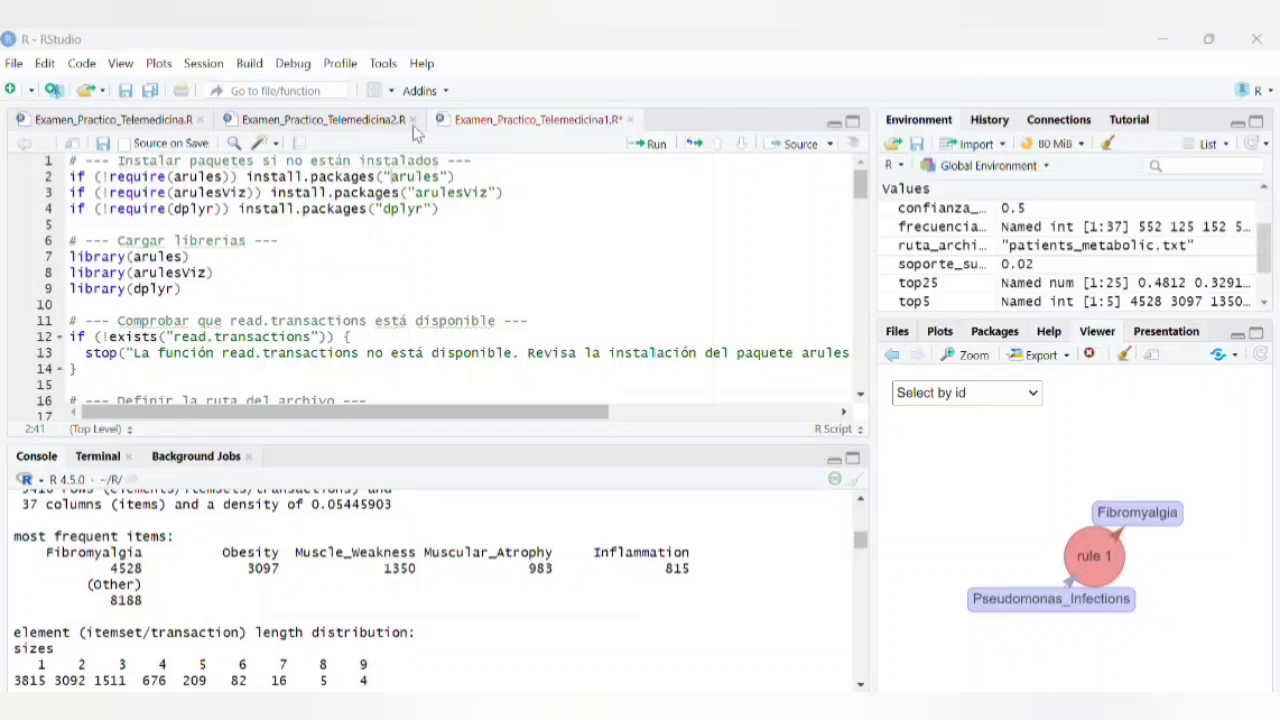
Step: View the rules scatter plot, return to the interactive rule graph, and select its Pseudomonas_Infections node
click(938, 333)
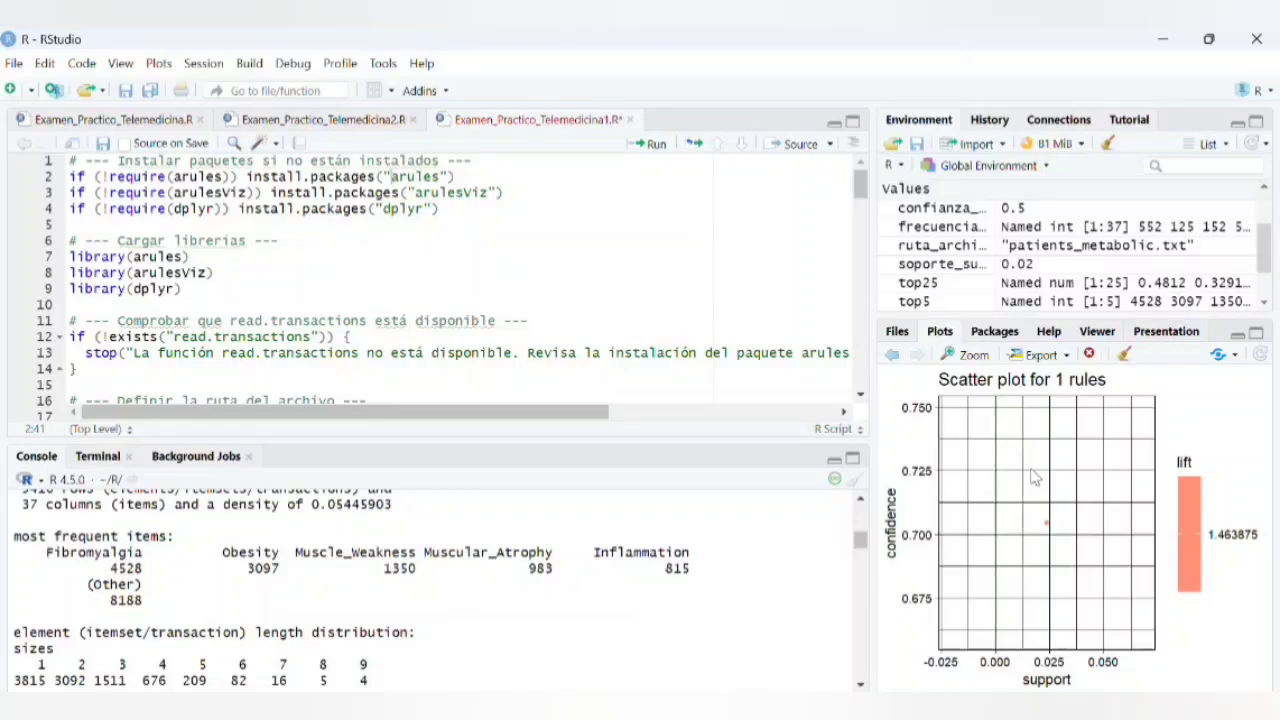
click(1100, 334)
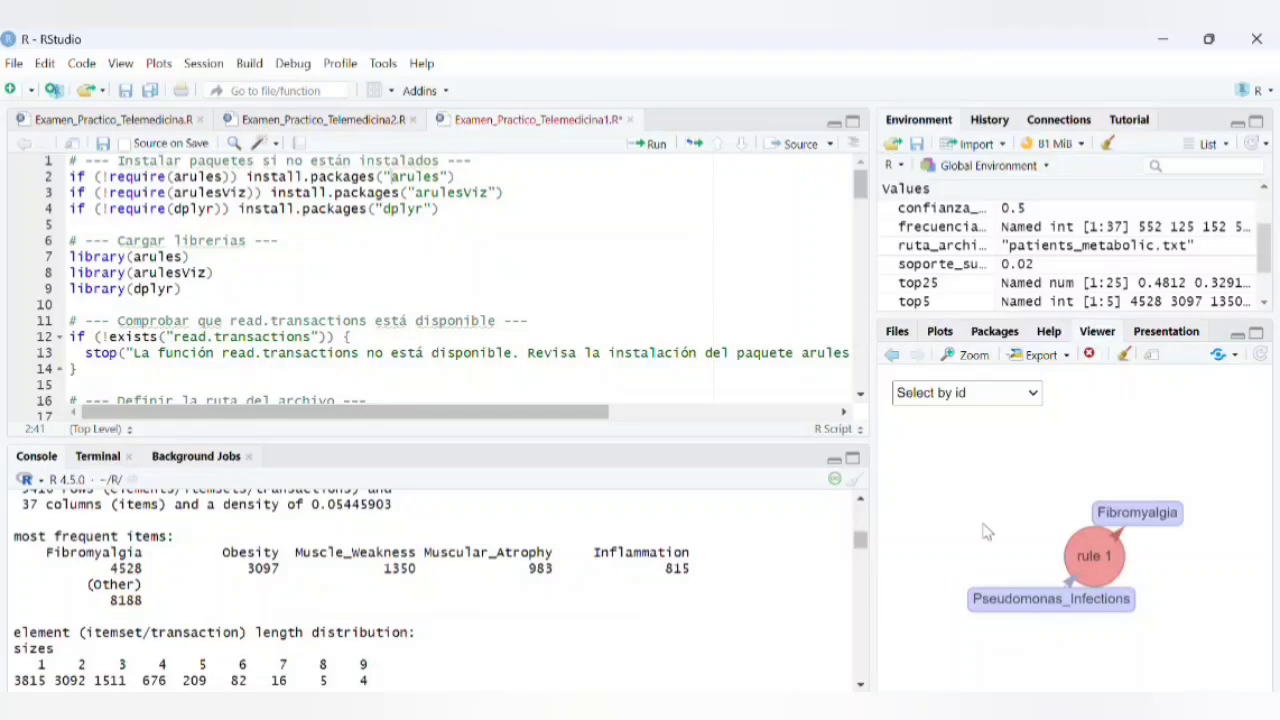
click(1077, 607)
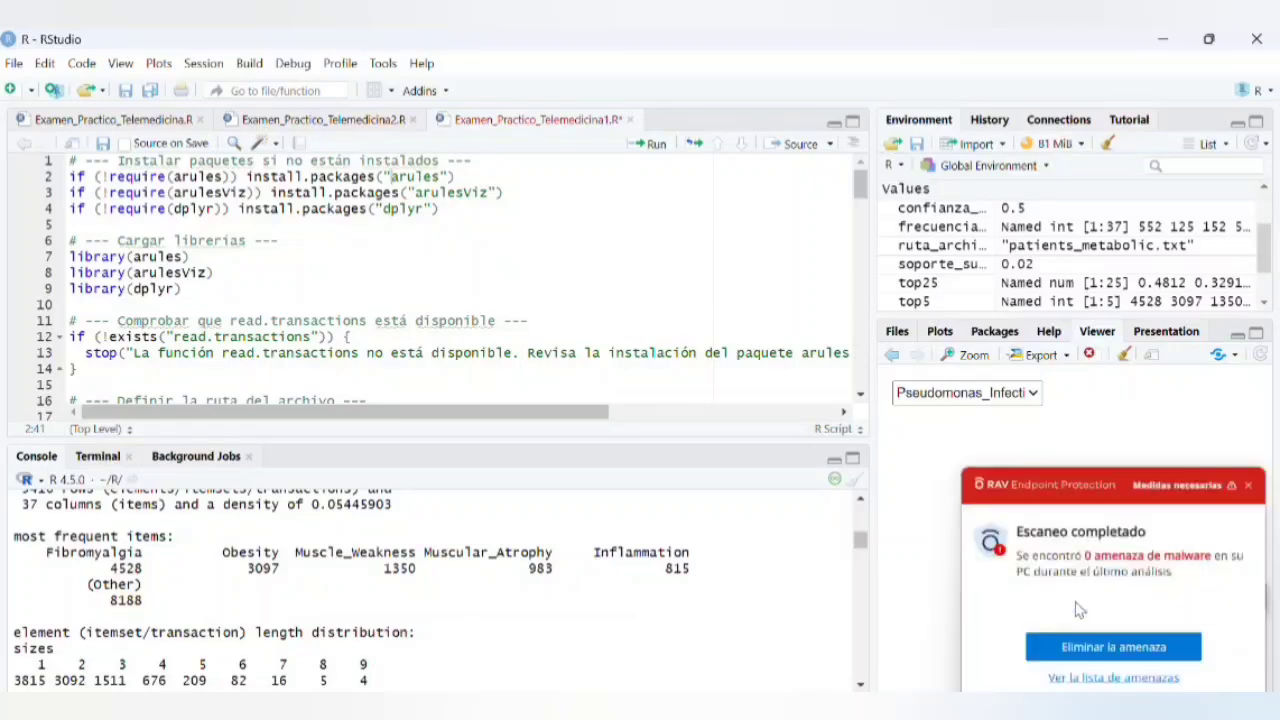
Step: Dismiss the RAV Endpoint Protection pop-ups and the battery-saver notification covering the rule graph
click(1254, 487)
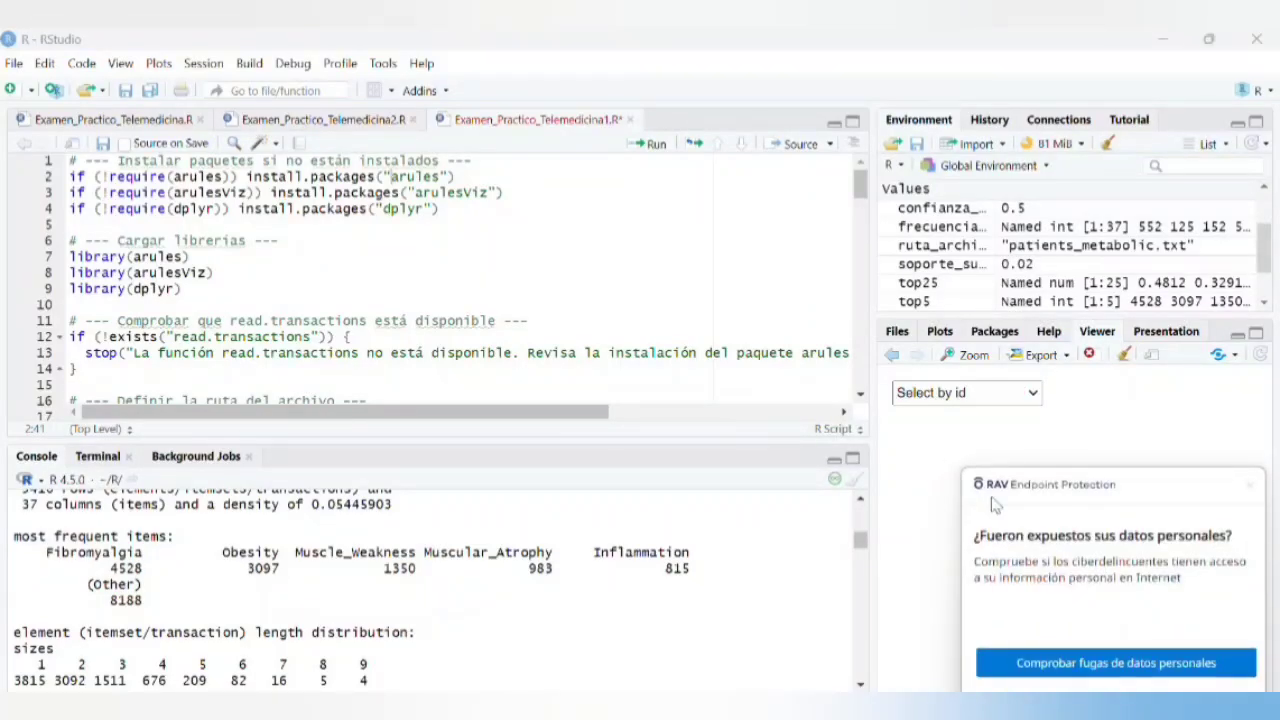
click(1250, 488)
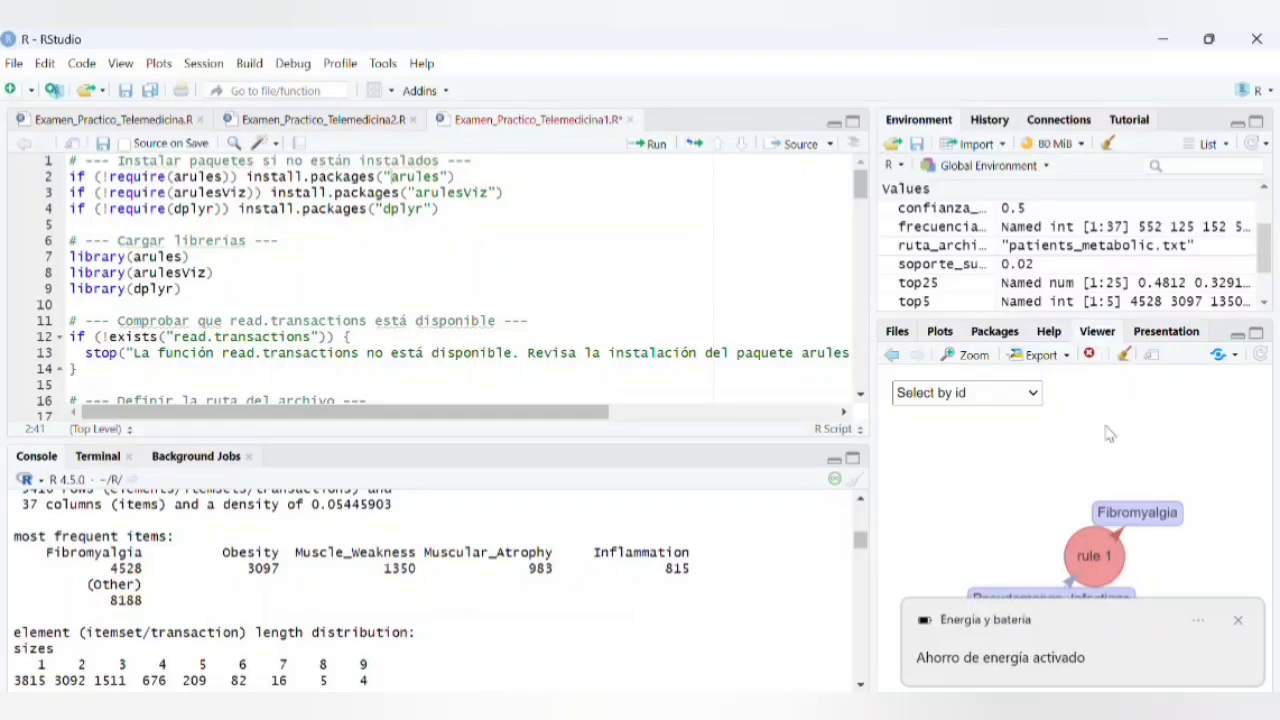
click(1238, 621)
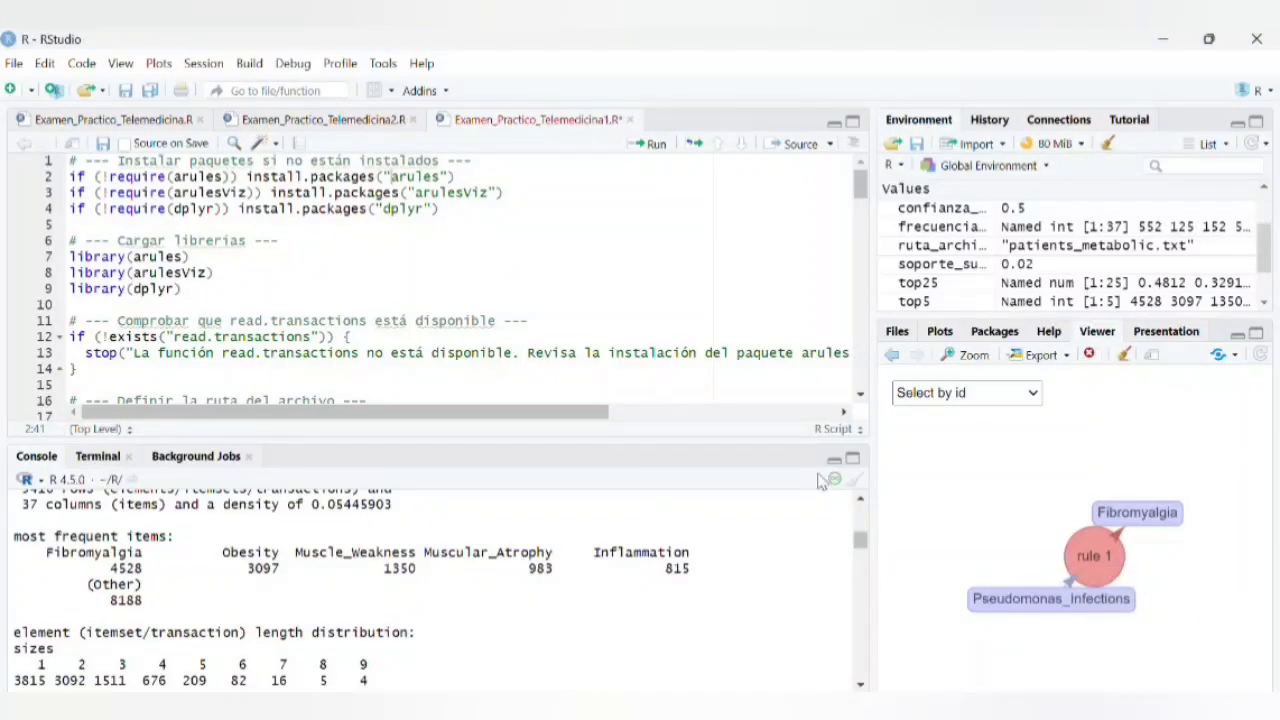